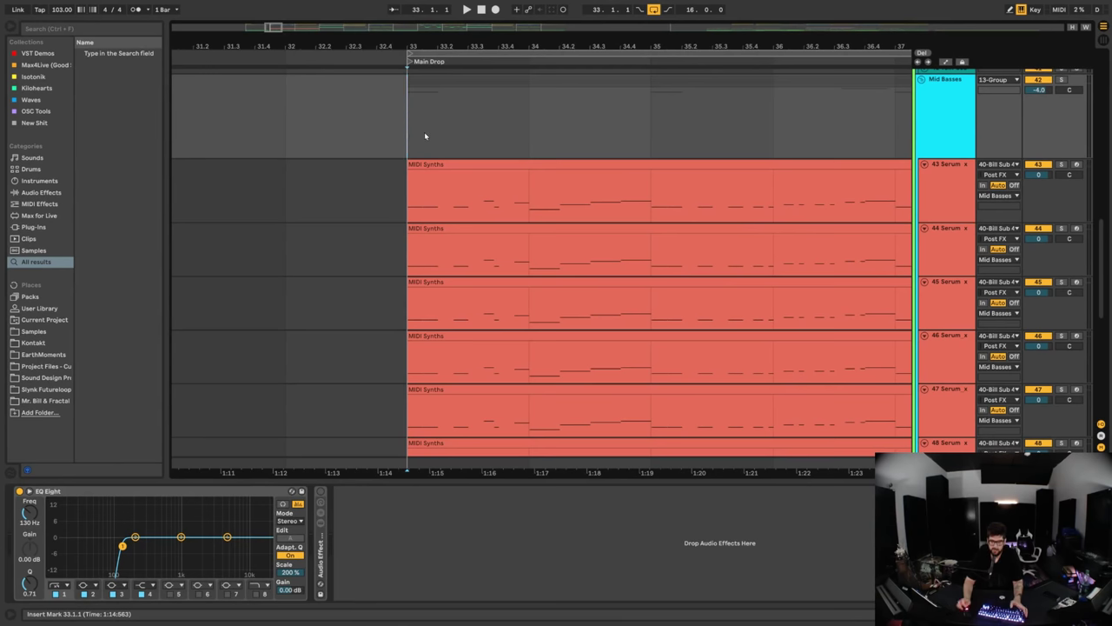
# - Set the arrangement to a fixed 1/8 grid and hide the device view to make room for the Serum tracks
pyautogui.rightClick(453, 141)
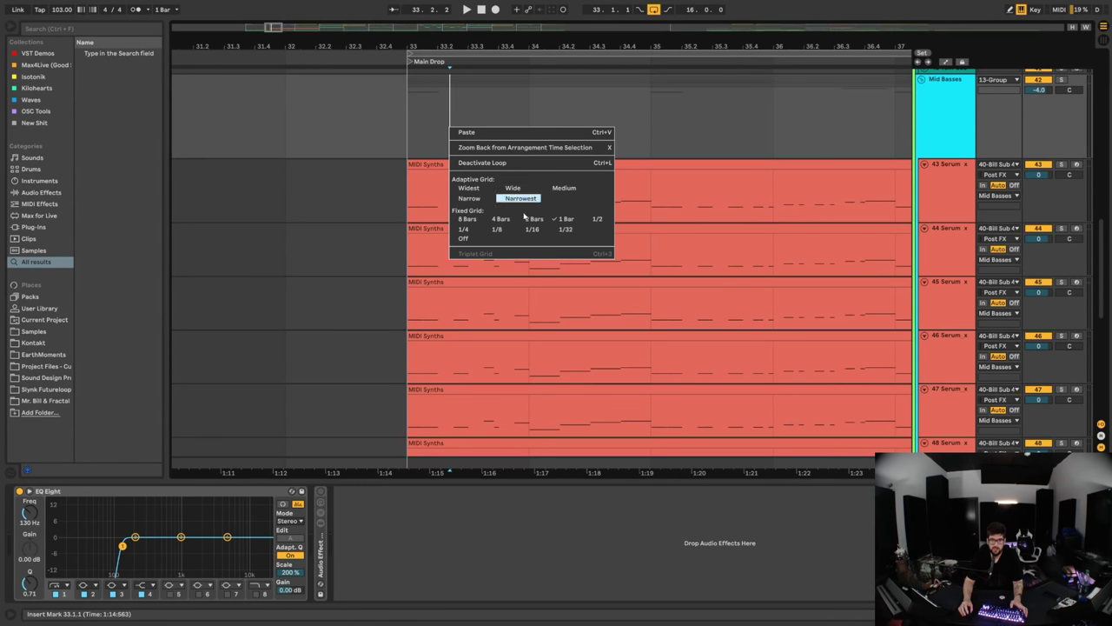
pyautogui.click(498, 227)
pyautogui.moveTo(427, 46); pyautogui.dragTo(449, 202)
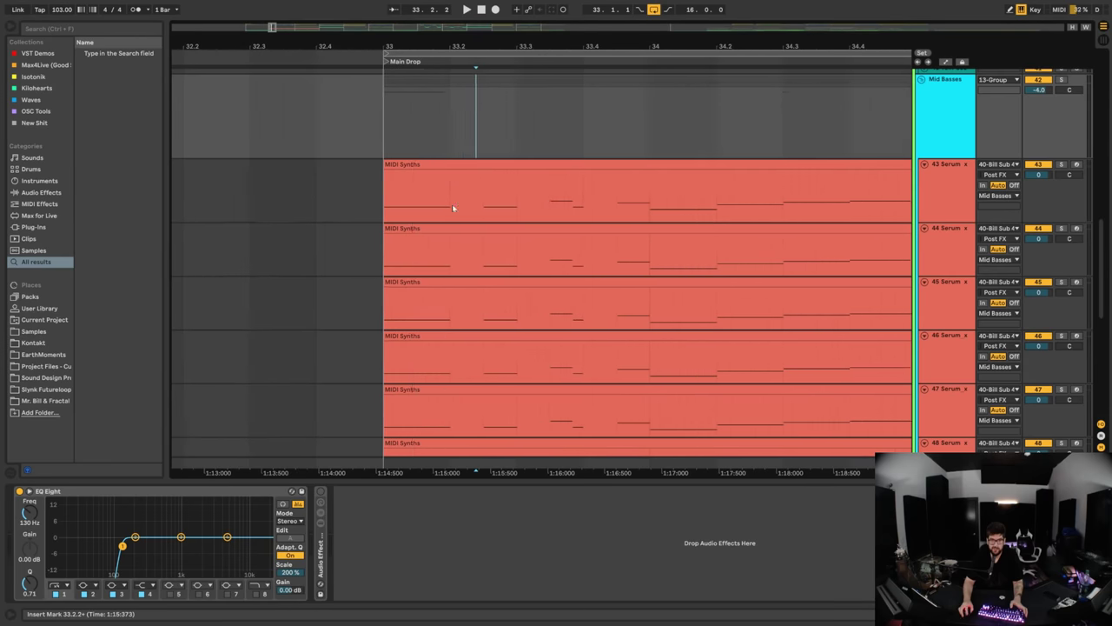
pyautogui.scroll(-2, 450, 201)
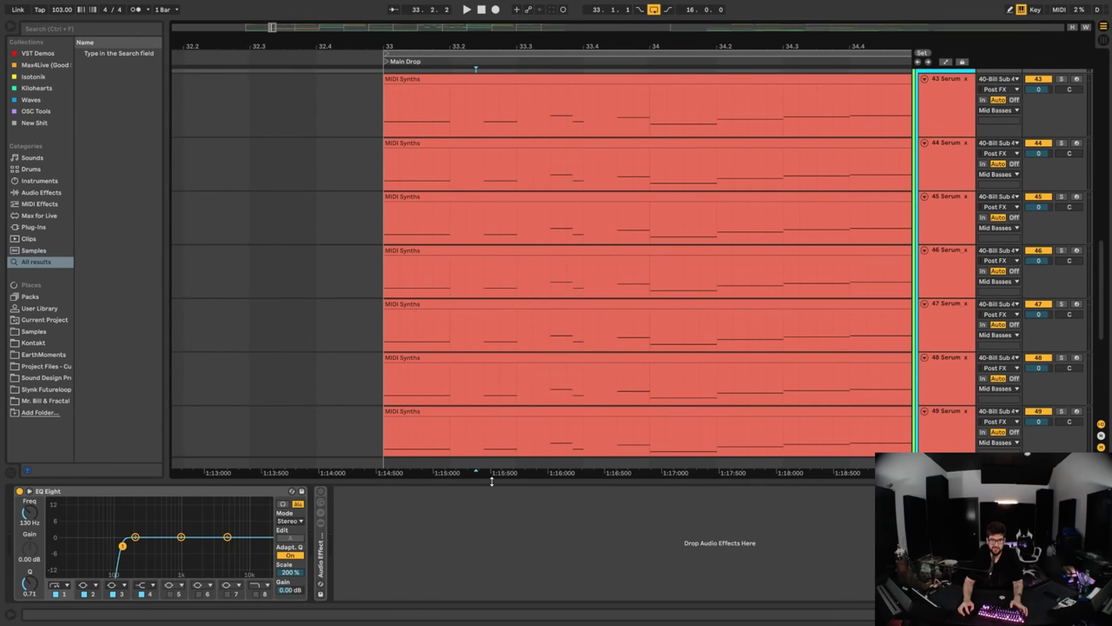
pyautogui.moveTo(492, 482); pyautogui.dragTo(492, 591)
pyautogui.scroll(2, 420, 400)
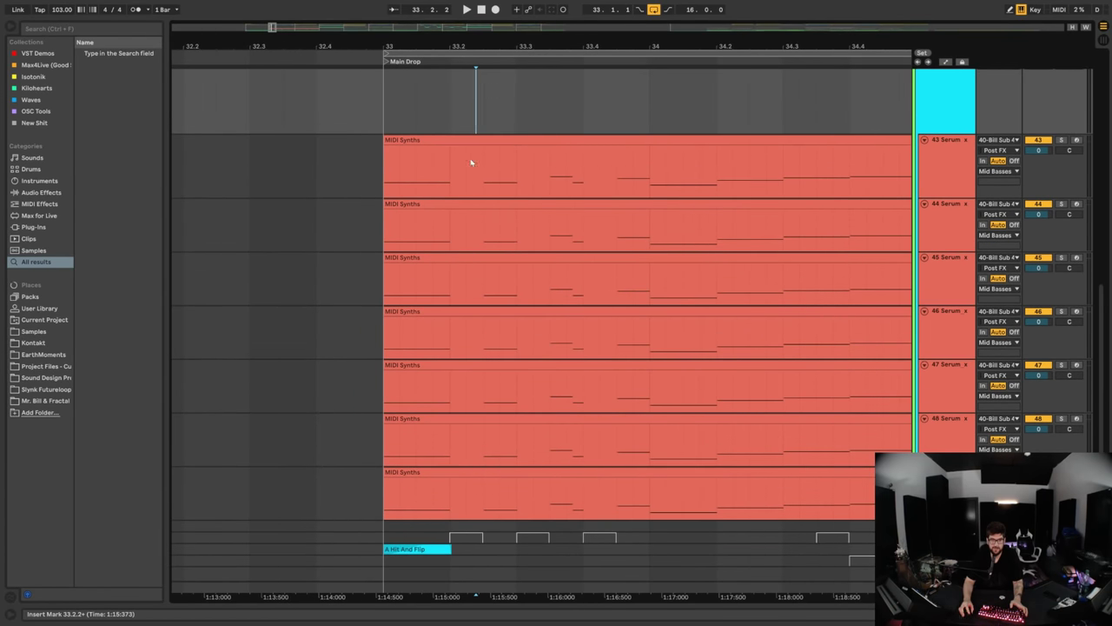
# - Deactivate the MIDI Synths clips on all seven Serum tracks, 43 to 49, in the Main Drop
pyautogui.moveTo(377, 507); pyautogui.dragTo(453, 232)
pyautogui.click(440, 203)
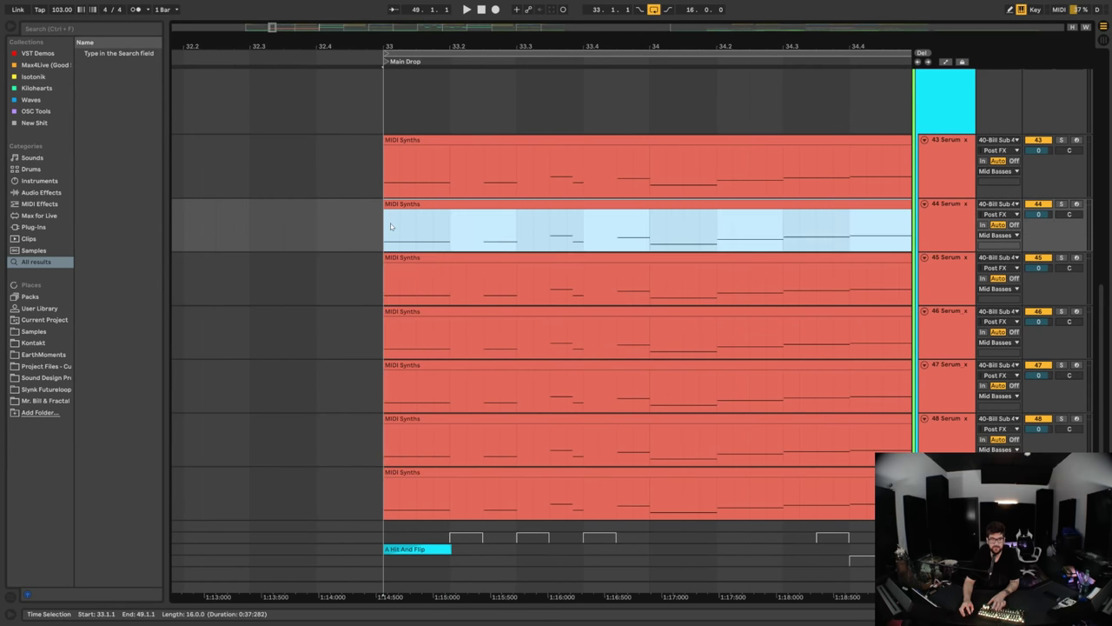
pyautogui.click(454, 139)
pyautogui.keyDown('shift'); pyautogui.click(571, 467); pyautogui.keyUp('shift')
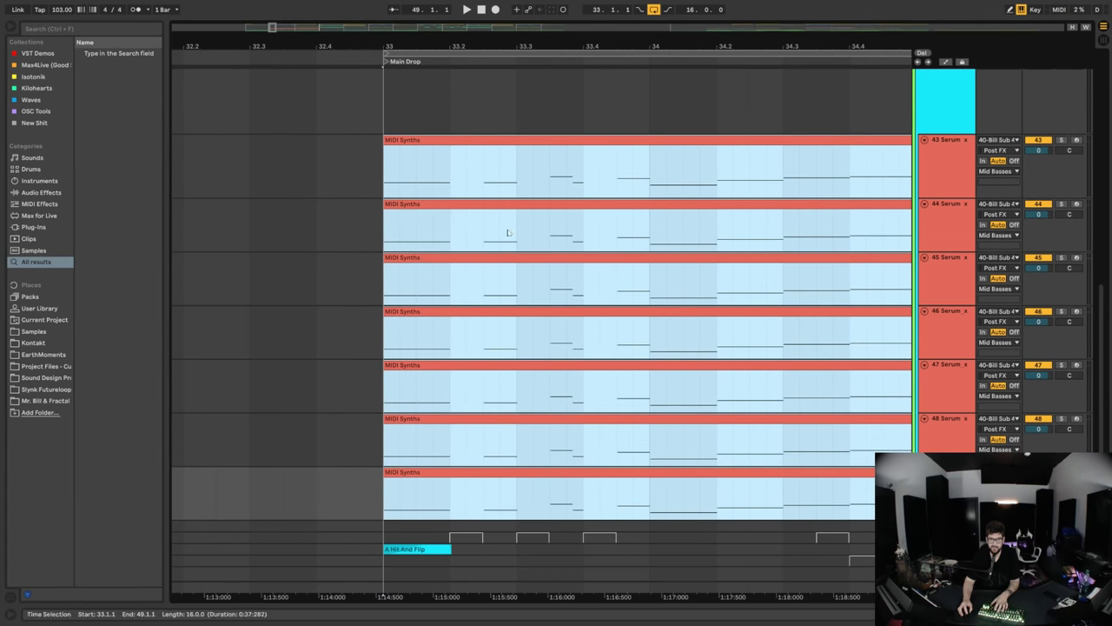
pyautogui.click(389, 174)
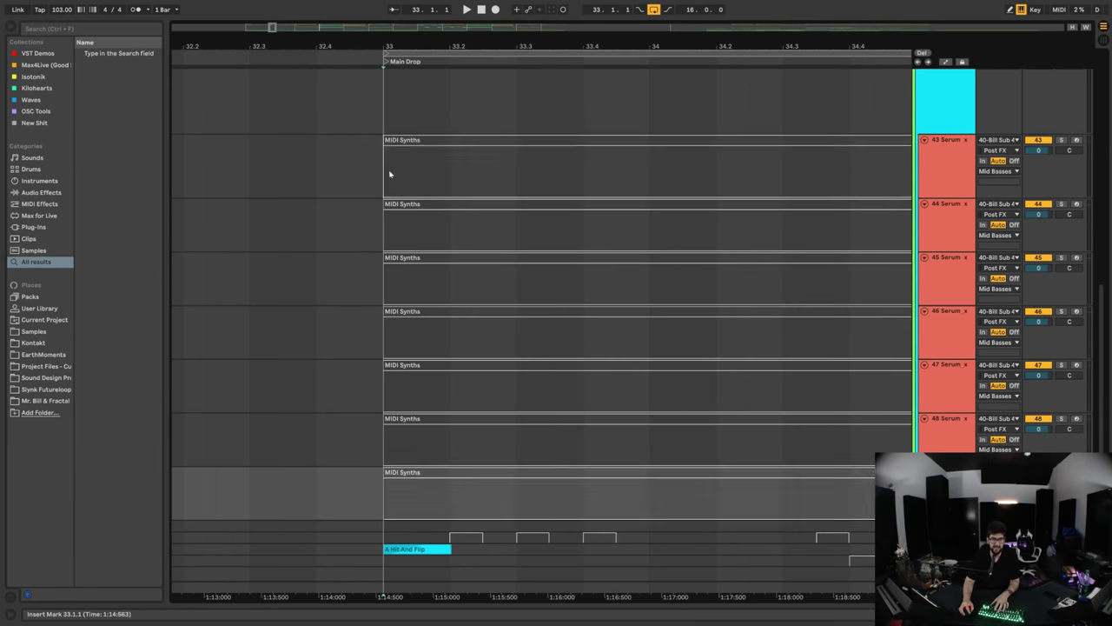
# - Activate one beat per Serum track in a staircase from 33.1 on track 43 to 34.3 on track 49
pyautogui.moveTo(389, 174); pyautogui.dragTo(450, 175)
pyautogui.press('0')
pyautogui.moveTo(454, 227); pyautogui.dragTo(513, 228)
pyautogui.press('0')
pyautogui.moveTo(519, 280); pyautogui.dragTo(584, 284)
pyautogui.hotkey('ctrl', 'shift', 'm')
pyautogui.moveTo(587, 340); pyautogui.dragTo(652, 334)
pyautogui.hotkey('ctrl', 'shift', 'm')
pyautogui.moveTo(652, 387); pyautogui.dragTo(717, 393)
pyautogui.hotkey('ctrl', 'shift', 'm')
pyautogui.moveTo(720, 441); pyautogui.dragTo(785, 441)
pyautogui.hotkey('ctrl', 'shift', 'm')
pyautogui.moveTo(784, 495); pyautogui.dragTo(854, 499)
pyautogui.hotkey('ctrl', 'shift', 'm')
pyautogui.moveTo(845, 386)
pyautogui.mouseDown()
pyautogui.moveTo(912, 386)
pyautogui.moveTo(861, 387)
pyautogui.mouseUp()
pyautogui.press('-')
# - Solo the Mid Basses group and play the staggered sections from bar 33
pyautogui.click(424, 140)
pyautogui.scroll(1, 947, 220)
pyautogui.click(1062, 103)
pyautogui.click(398, 151)
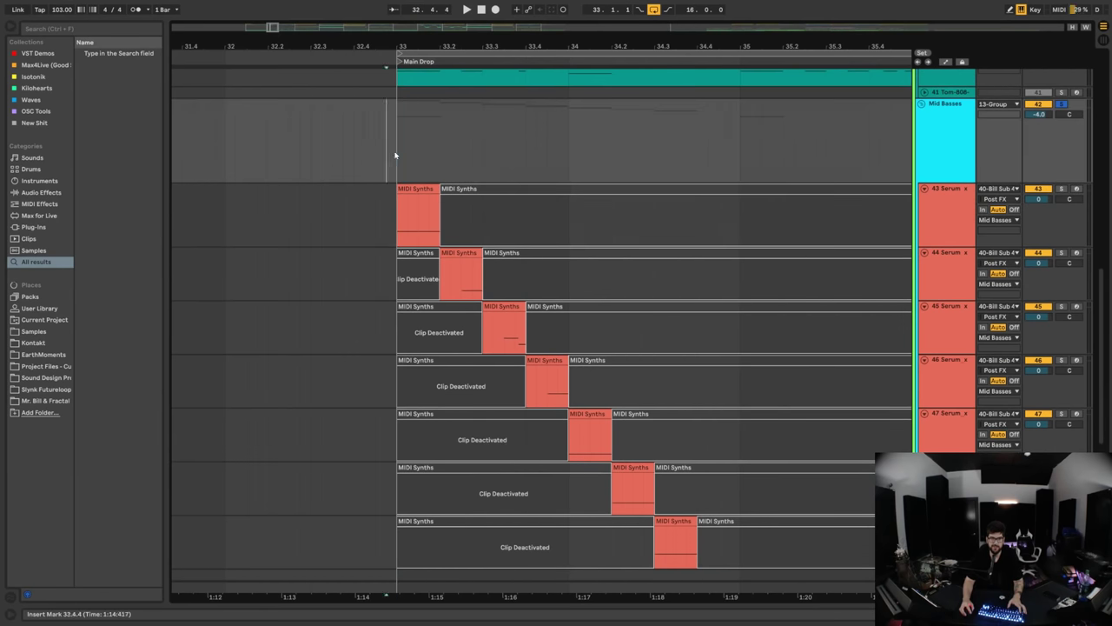
pyautogui.scroll(-2, 564, 182)
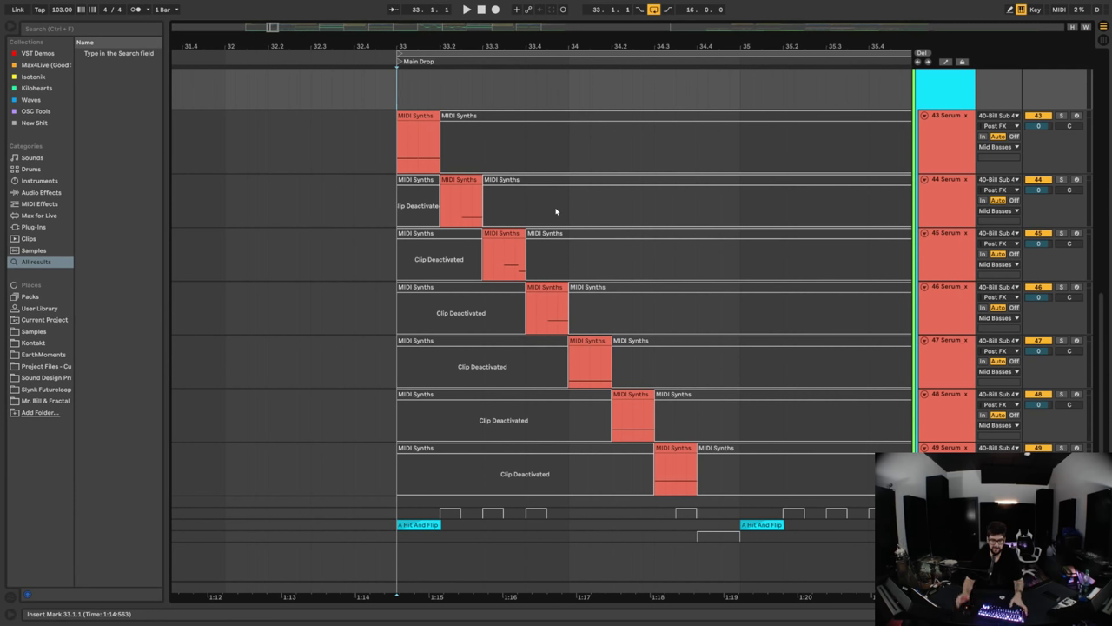
pyautogui.press('space')
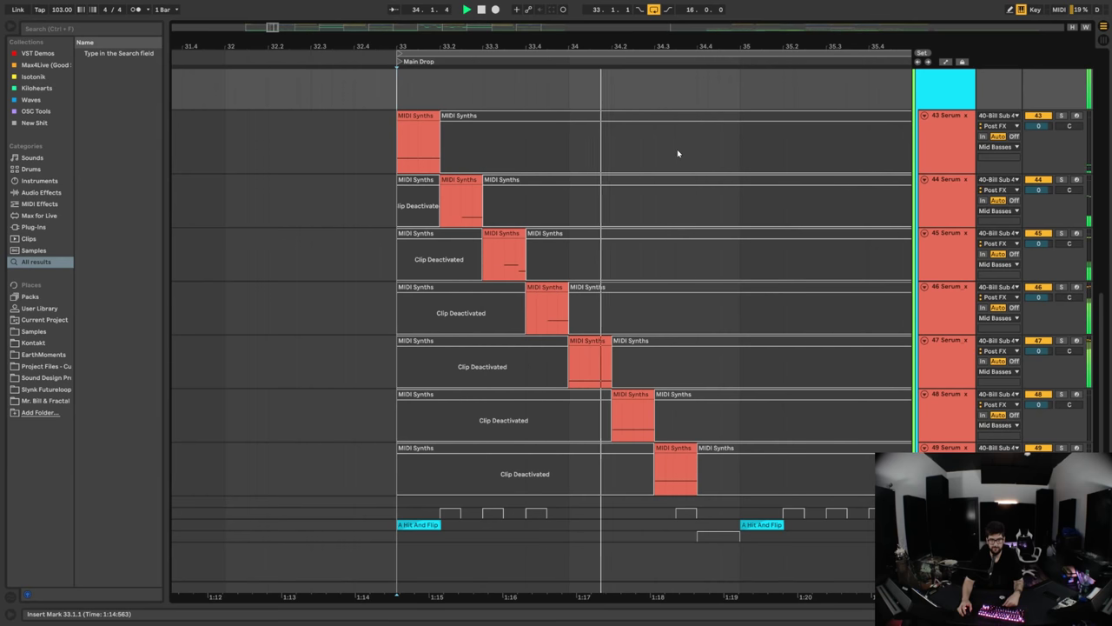
pyautogui.press('space')
# - Undo the staggered activations and reactivate the MIDI Synths clips on all seven Serum tracks
pyautogui.click(718, 449)
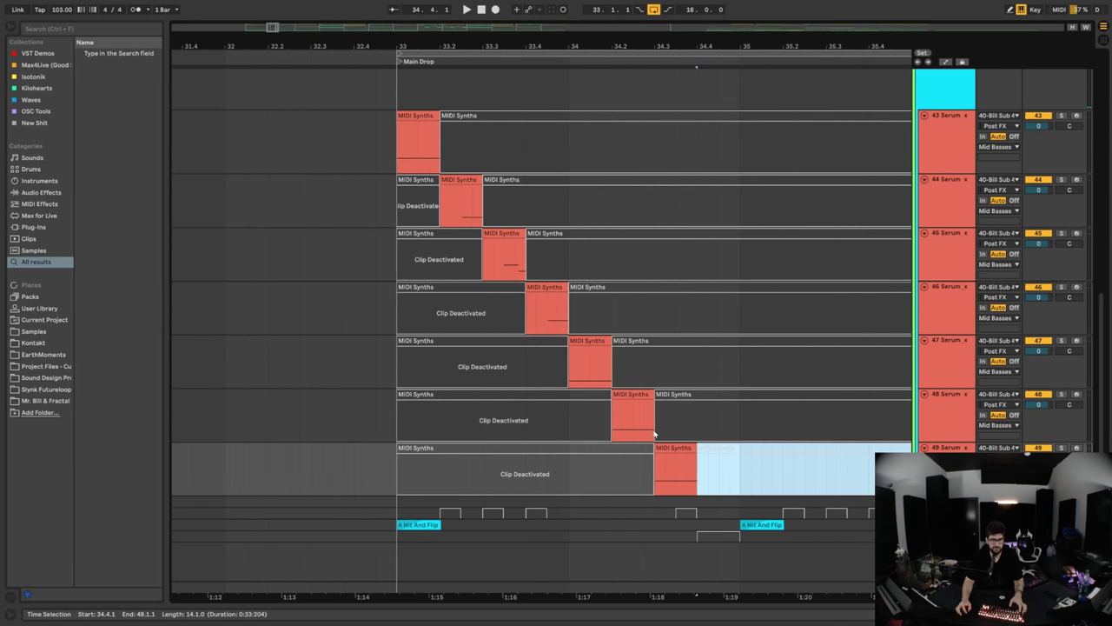
pyautogui.hotkey('ctrl', 'z')
pyautogui.hotkey('ctrl', 'z')
pyautogui.hotkey('ctrl', 'z')
pyautogui.hotkey('ctrl', 'z')
pyautogui.hotkey('ctrl', 'z')
pyautogui.hotkey('ctrl', 'z')
pyautogui.hotkey('ctrl', 'z')
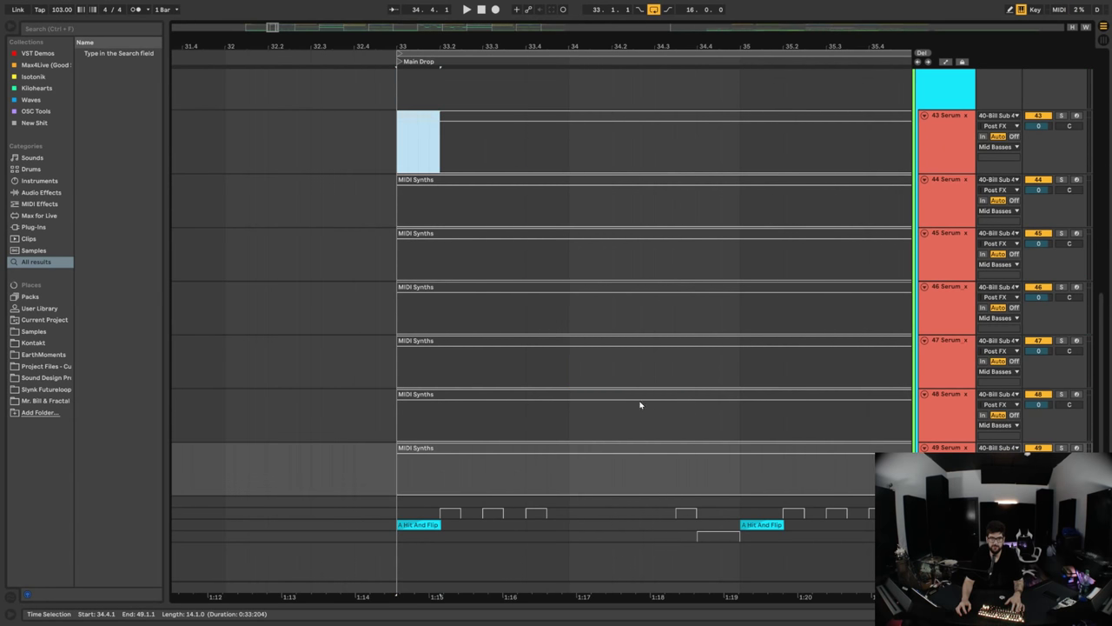
pyautogui.click(410, 129)
pyautogui.click(420, 113)
pyautogui.keyDown('shift'); pyautogui.click(486, 446); pyautogui.keyUp('shift')
pyautogui.click(365, 130)
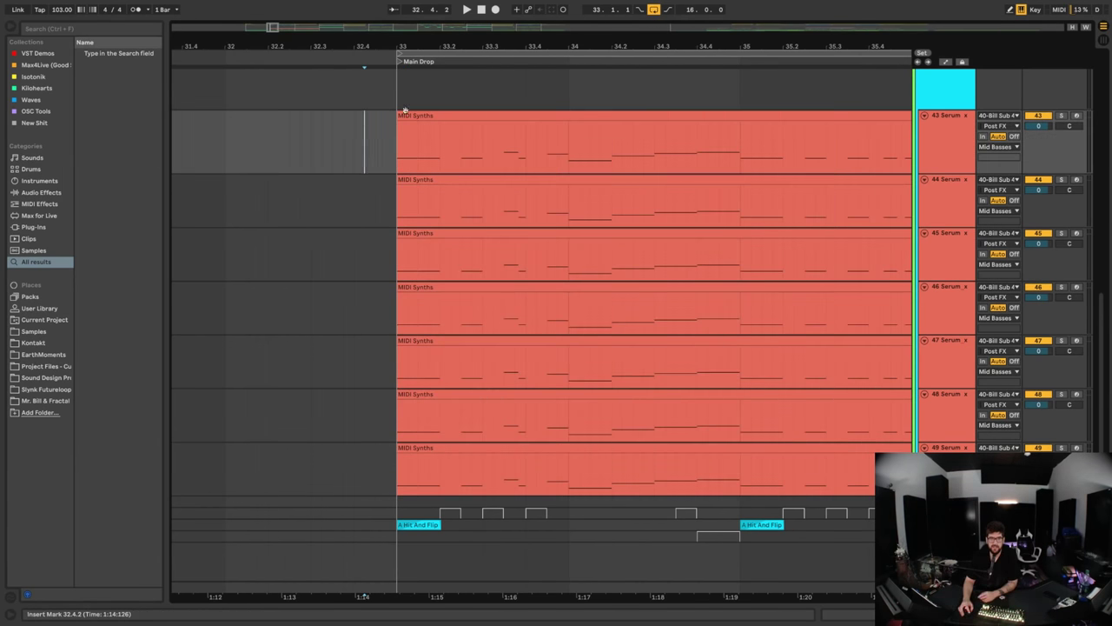
# - Split and deactivate beats 33.1 and 33.2 on the Serum tracks, leaving only track 43 and then track 44 active
pyautogui.scroll(-5, 333, 212)
pyautogui.scroll(5, 348, 211)
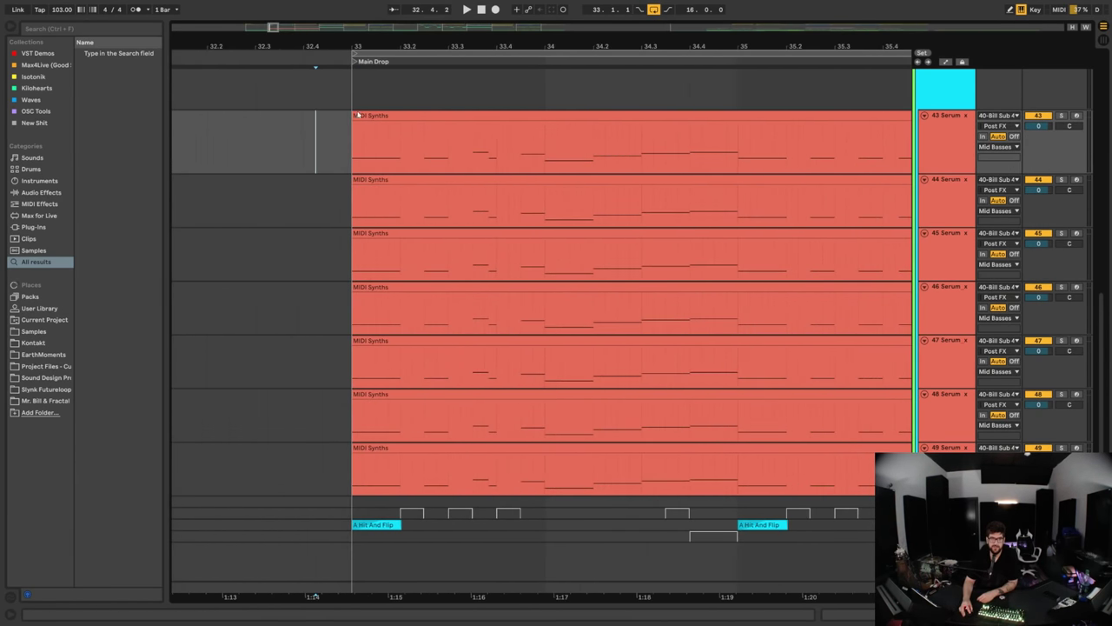
pyautogui.moveTo(353, 200); pyautogui.dragTo(401, 467)
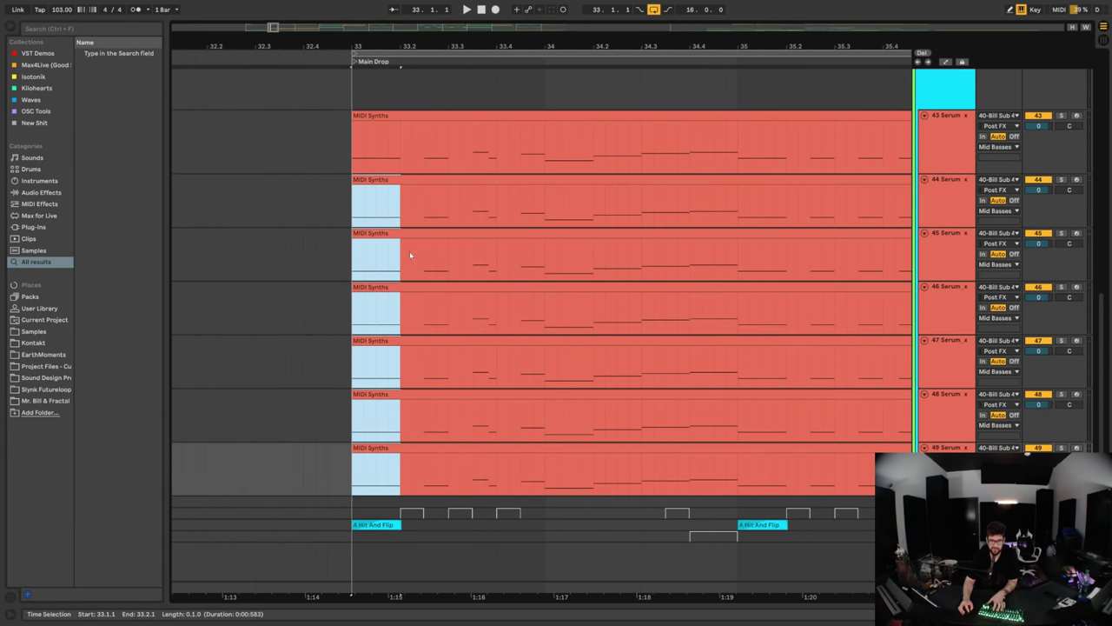
pyautogui.hotkey('ctrl', 'e')
pyautogui.press('0')
pyautogui.moveTo(402, 155); pyautogui.dragTo(448, 152)
pyautogui.hotkey('ctrl', 'e')
pyautogui.press('0')
# - Split and deactivate beats 33.3 and 33.4 on the Serum tracks, leaving only track 43 and then track 49 active
pyautogui.moveTo(405, 258); pyautogui.dragTo(546, 426)
pyautogui.hotkey('ctrl', 'e')
pyautogui.press('0')
pyautogui.hotkey('ctrl', 'e')
pyautogui.press('0')
pyautogui.hotkey('ctrl', 'e')
pyautogui.press('0')
# - Split and deactivate beat 34.1 on every Serum track except 47
pyautogui.moveTo(547, 466); pyautogui.dragTo(593, 422)
pyautogui.hotkey('ctrl', 'e')
pyautogui.press('0')
pyautogui.click(592, 312)
pyautogui.moveTo(593, 312); pyautogui.dragTo(545, 148)
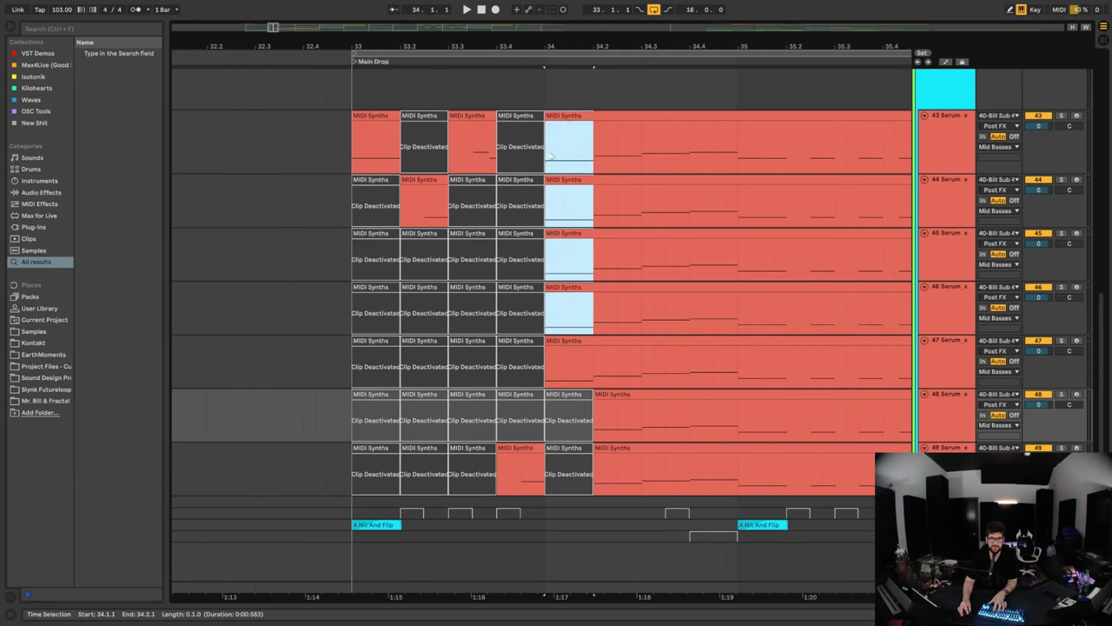
pyautogui.hotkey('ctrl', 'e')
pyautogui.press('0')
pyautogui.click(629, 353)
# - Undo all the beat splits and deactivations on the seven Serum tracks
pyautogui.hotkey('ctrl', 'z')
pyautogui.hotkey('ctrl', 'z')
pyautogui.hotkey('ctrl', 'z')
pyautogui.hotkey('ctrl', 'z')
pyautogui.hotkey('ctrl', 'z')
pyautogui.hotkey('ctrl', 'z')
pyautogui.hotkey('ctrl', 'z')
pyautogui.hotkey('ctrl', 'z')
pyautogui.hotkey('ctrl', 'z')
pyautogui.hotkey('ctrl', 'z')
pyautogui.hotkey('ctrl', 'z')
pyautogui.hotkey('ctrl', 'z')
pyautogui.hotkey('ctrl', 'z')
pyautogui.hotkey('ctrl', 'z')
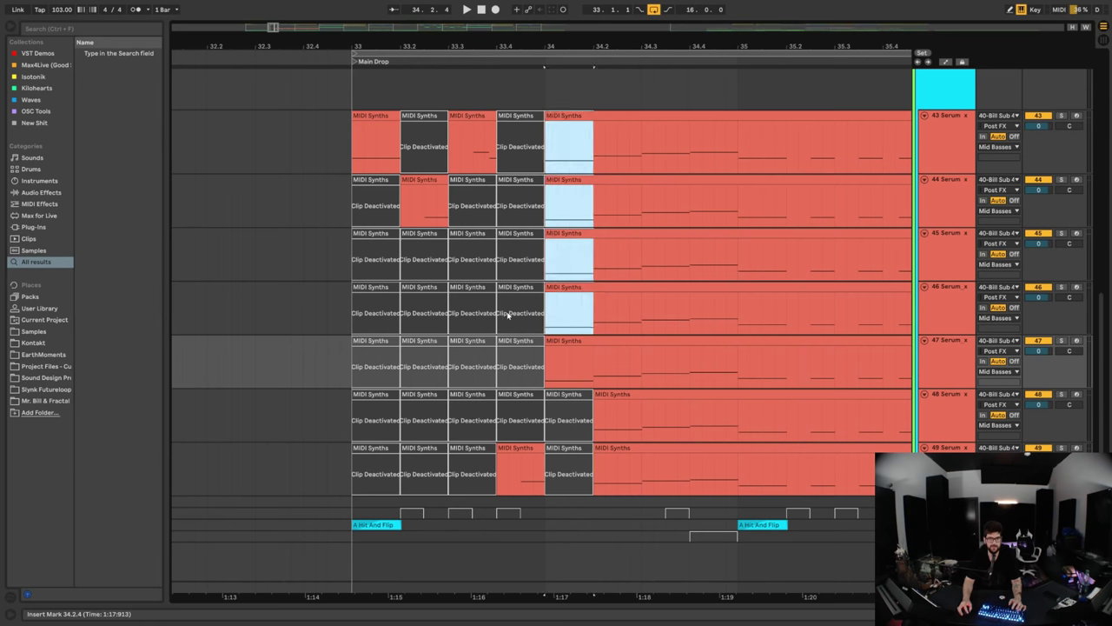
# - Deactivate the full MIDI Synths clips on Serum tracks 43 to 49 together
pyautogui.click(436, 162)
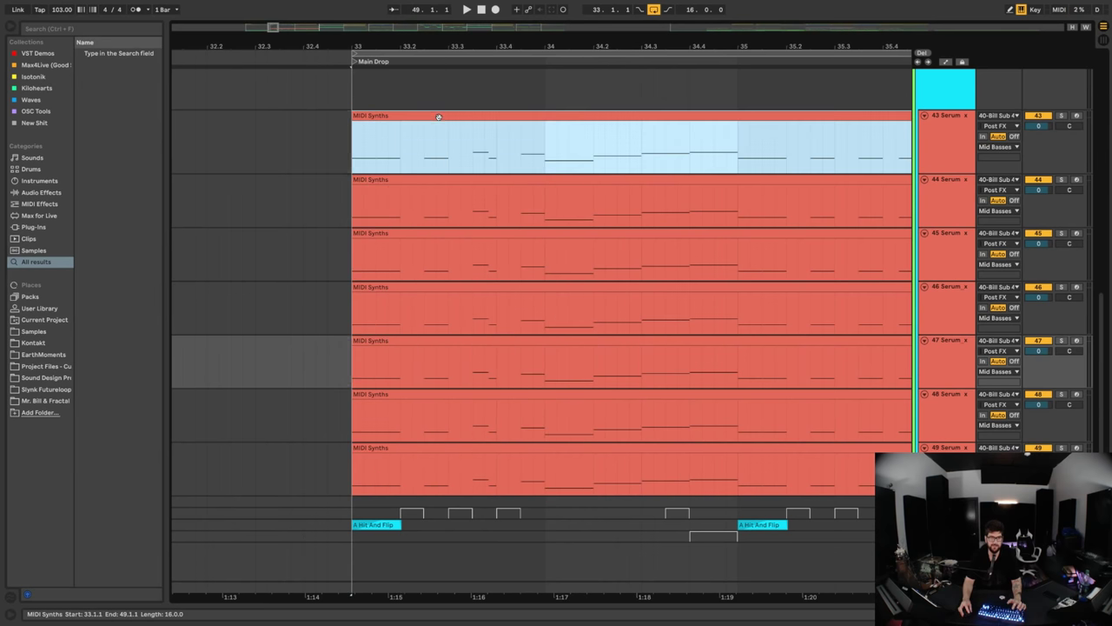
pyautogui.keyDown('shift'); pyautogui.click(440, 456); pyautogui.keyUp('shift')
pyautogui.press('0')
pyautogui.click(304, 361)
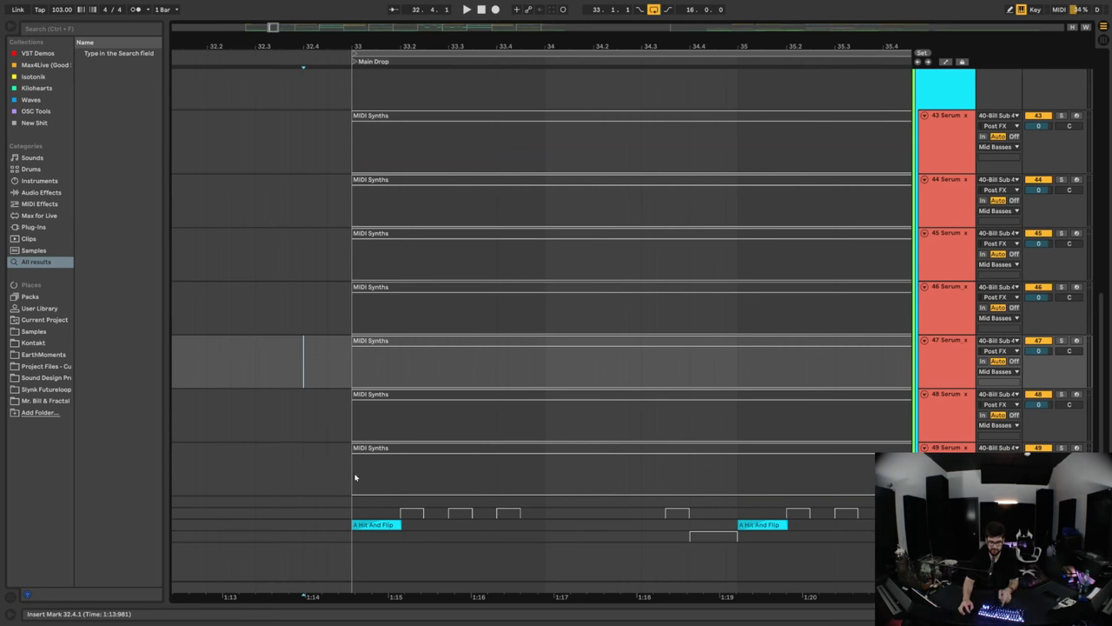
# - Activate beat 33.1 on track 49, 33.2 on track 48, 33.3 to 33.4 on track 46, and 34.1 on track 44
pyautogui.moveTo(354, 483); pyautogui.dragTo(399, 474)
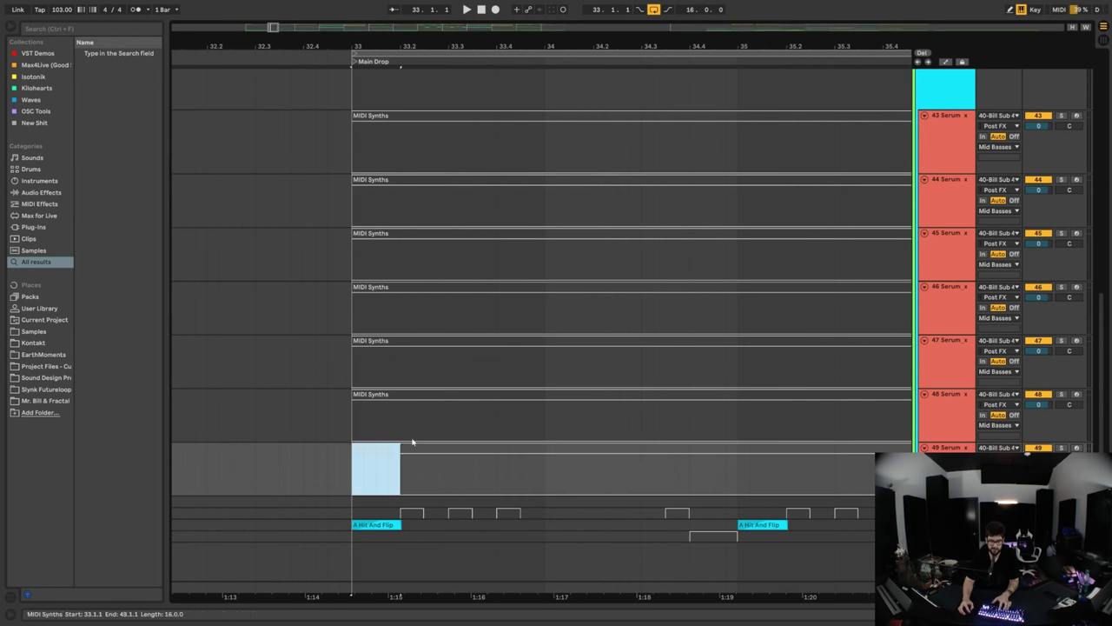
pyautogui.press('0')
pyautogui.moveTo(402, 429); pyautogui.dragTo(445, 424)
pyautogui.press('0')
pyautogui.moveTo(451, 315); pyautogui.dragTo(545, 310)
pyautogui.press('0')
pyautogui.moveTo(547, 208); pyautogui.dragTo(608, 212)
pyautogui.press('0')
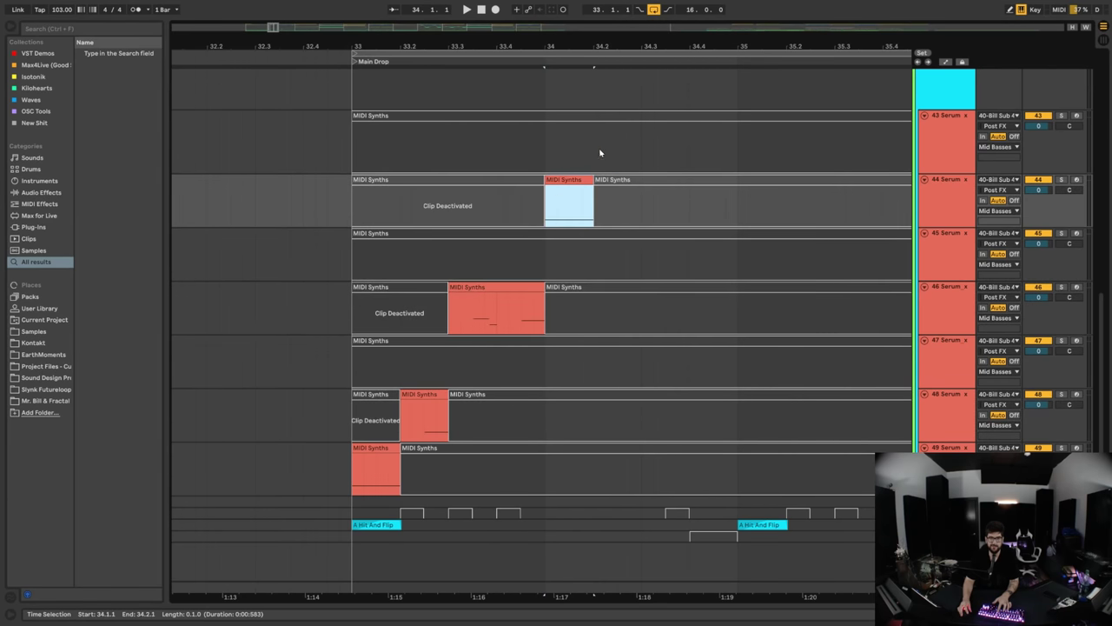
# - Activate beats 34.2 to 34.3 on track 43, 34.4 on track 44, 35.1 on track 45, 35.2 to 35.3 on track 46, and 35.4 on track 47
pyautogui.moveTo(596, 153); pyautogui.dragTo(738, 207)
pyautogui.press('0')
pyautogui.press('0')
pyautogui.moveTo(741, 254); pyautogui.dragTo(786, 259)
pyautogui.press('0')
pyautogui.moveTo(787, 323); pyautogui.dragTo(883, 322)
pyautogui.press('0')
pyautogui.moveTo(890, 367); pyautogui.dragTo(911, 368)
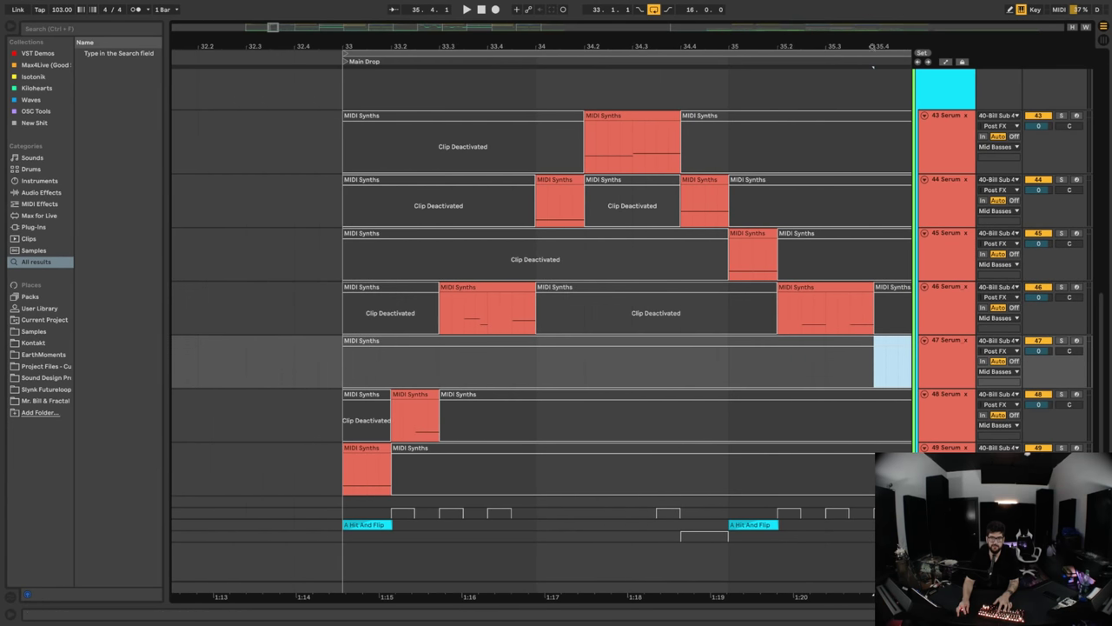
pyautogui.press('-')
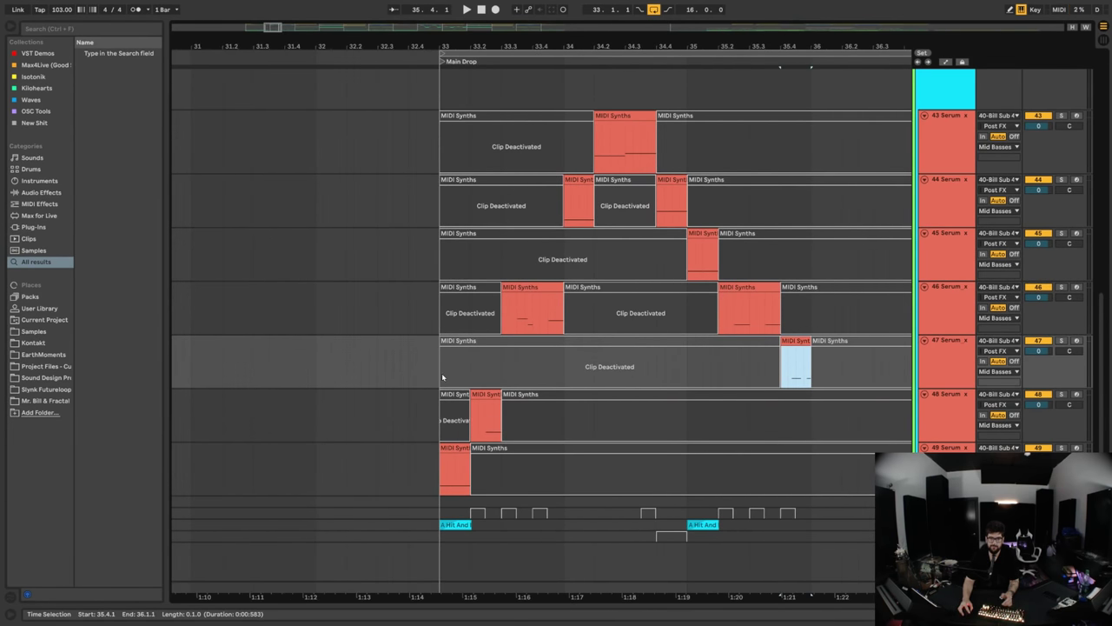
pyautogui.press('0')
pyautogui.click(442, 375)
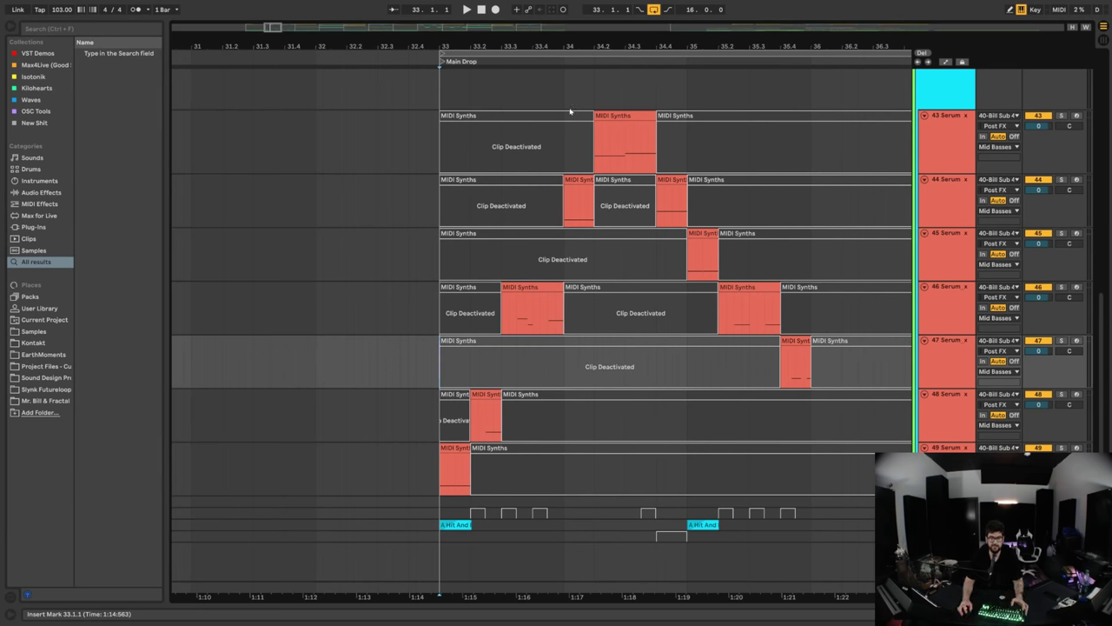
# - Undo the per-beat activations and the deactivation of all seven Serum clips
pyautogui.moveTo(566, 46); pyautogui.dragTo(485, 69)
pyautogui.click(359, 116)
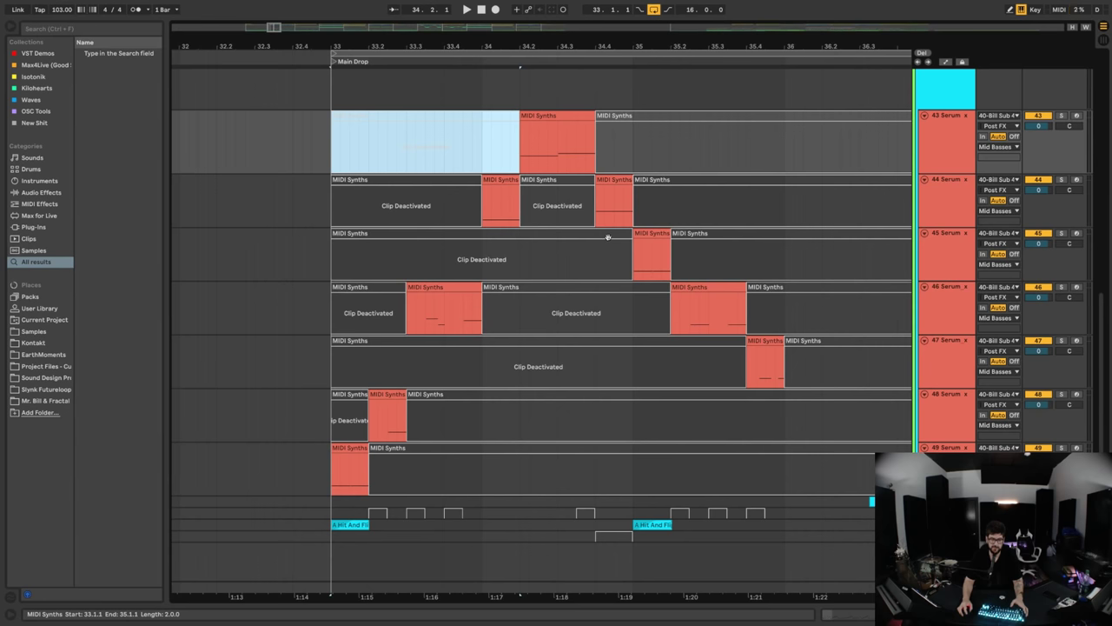
pyautogui.scroll(1, 498, 355)
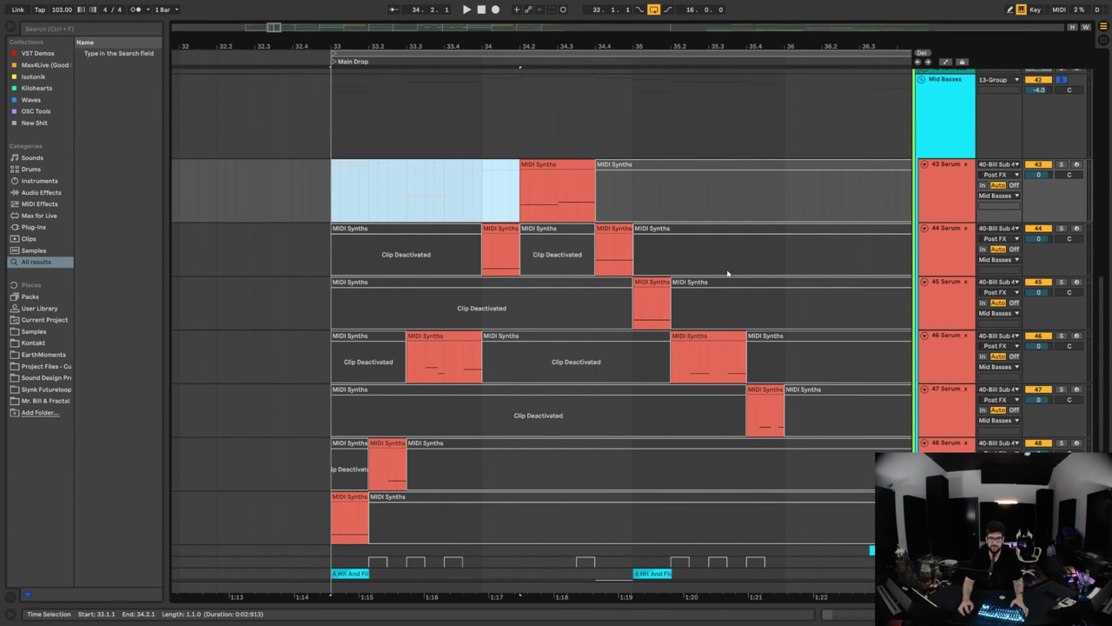
pyautogui.hotkey('ctrl', 'z')
pyautogui.hotkey('ctrl', 'z')
pyautogui.hotkey('ctrl', 'z')
pyautogui.hotkey('ctrl', 'z')
pyautogui.hotkey('ctrl', 'z')
pyautogui.hotkey('ctrl', 'z')
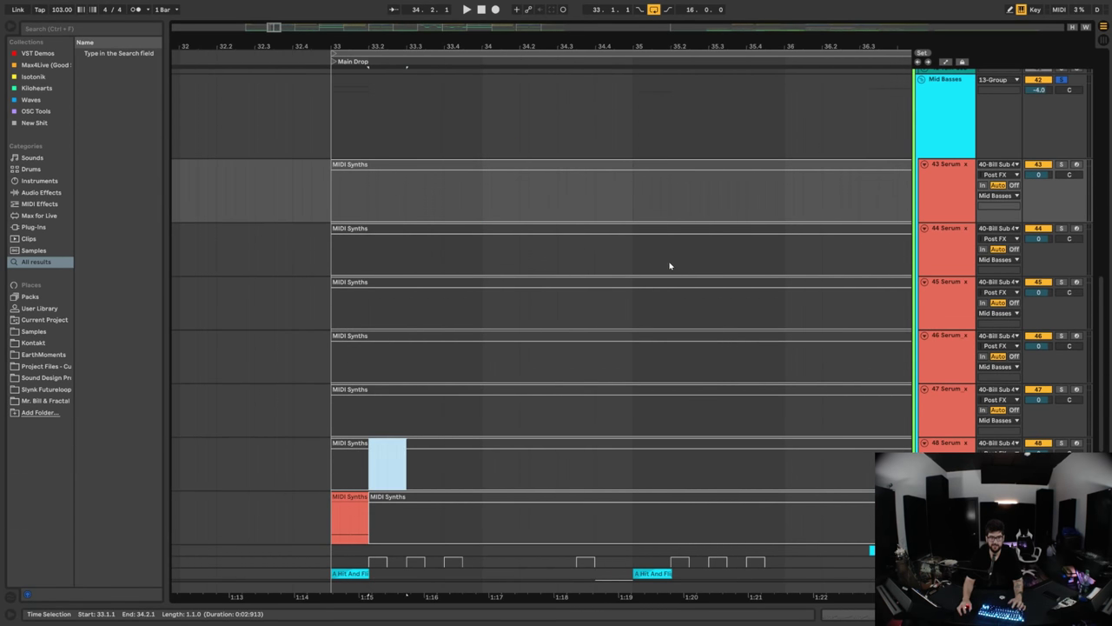
pyautogui.hotkey('ctrl', 'z')
pyautogui.hotkey('ctrl', 'z')
pyautogui.hotkey('ctrl', 'z')
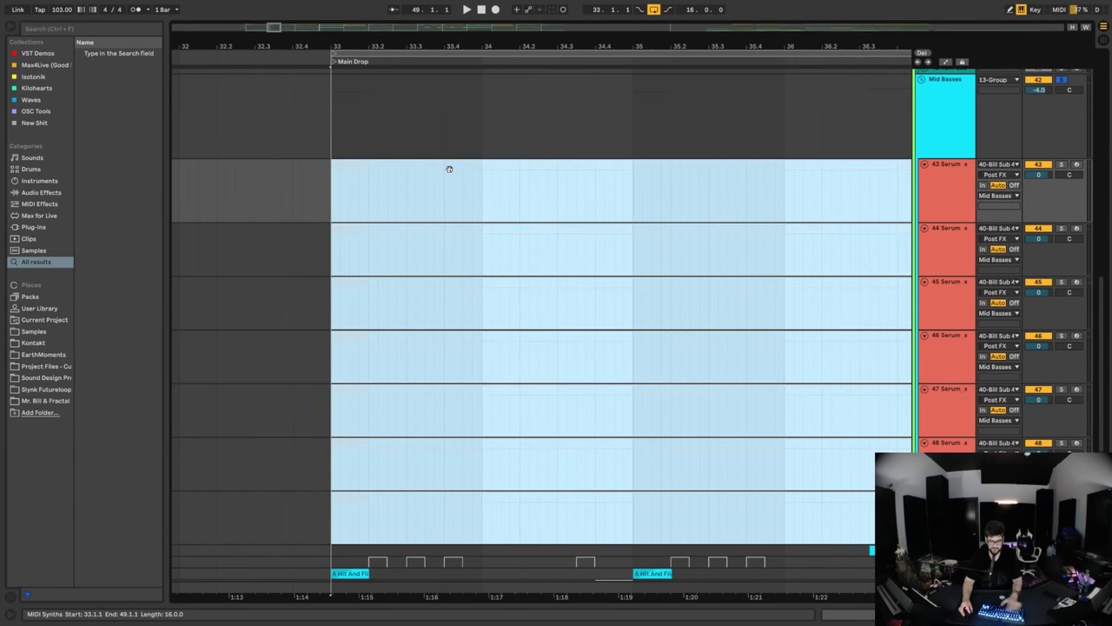
pyautogui.hotkey('ctrl', 'z')
# - Play all seven Serum layers together from bar 33
pyautogui.click(332, 131)
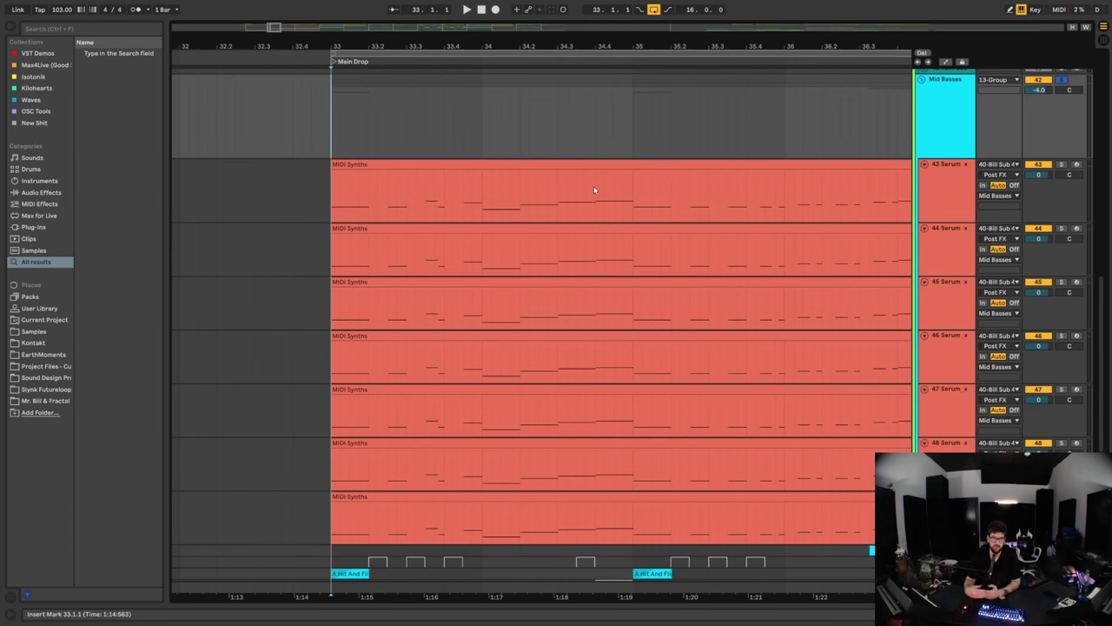
pyautogui.press('space')
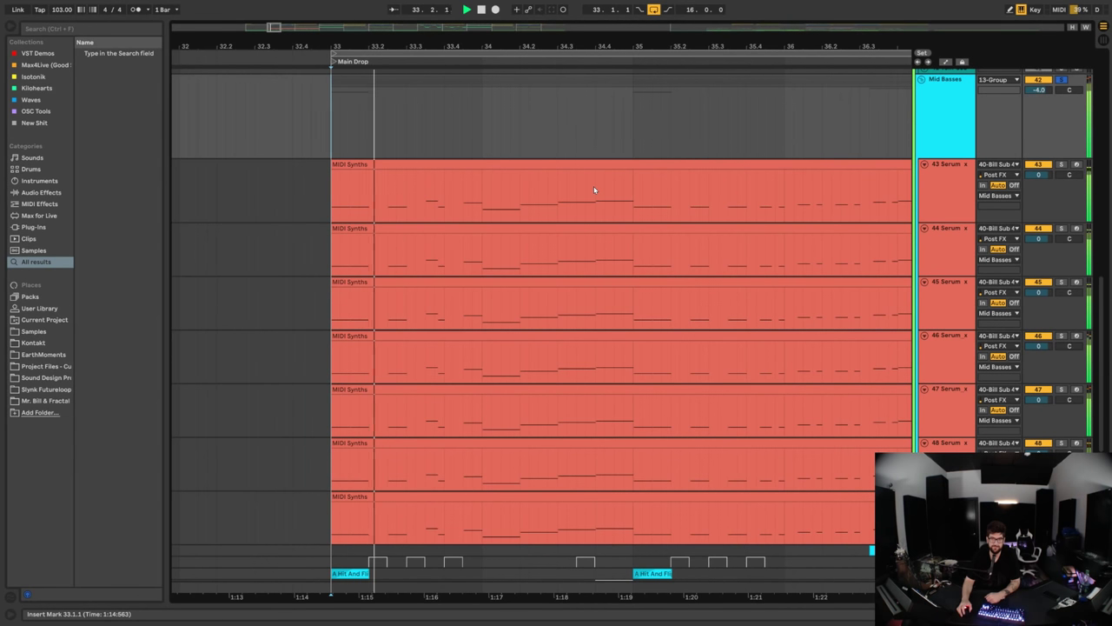
pyautogui.press('space')
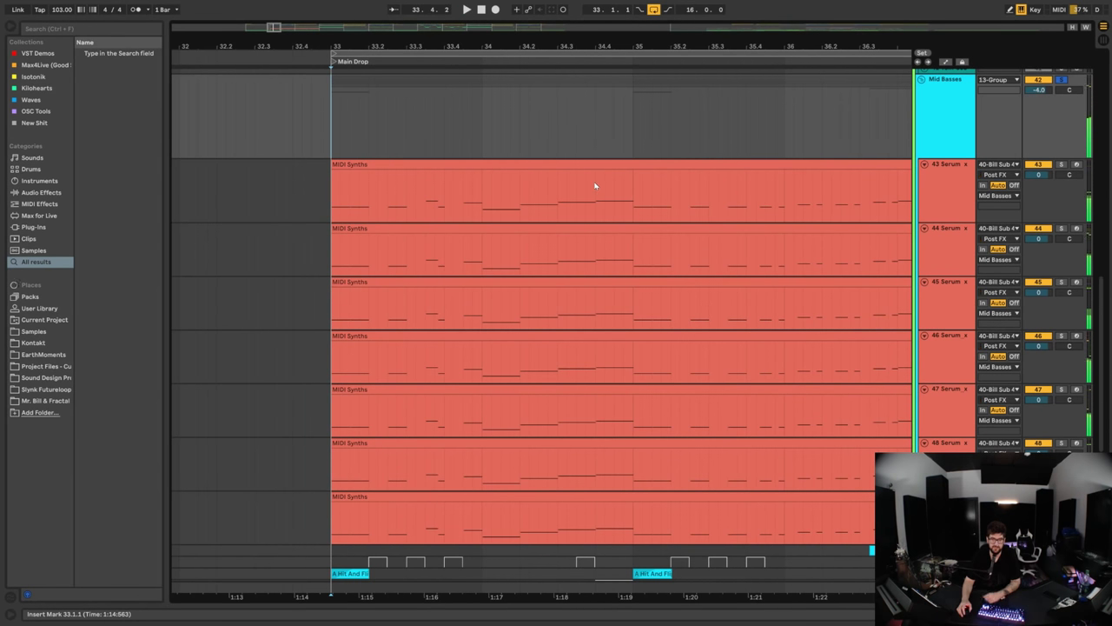
# - Search the browser for "compre" and add a Compressor after the EQ Eight on the Mid Basses group
pyautogui.doubleClick(946, 109)
pyautogui.scroll(-3, 947, 272)
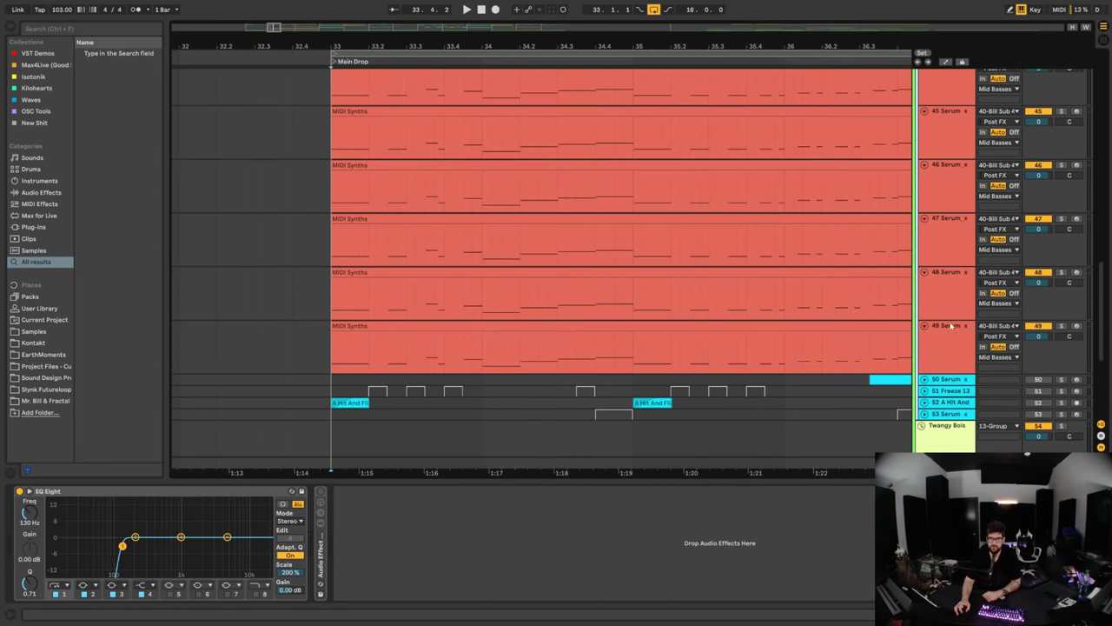
pyautogui.scroll(4, 951, 271)
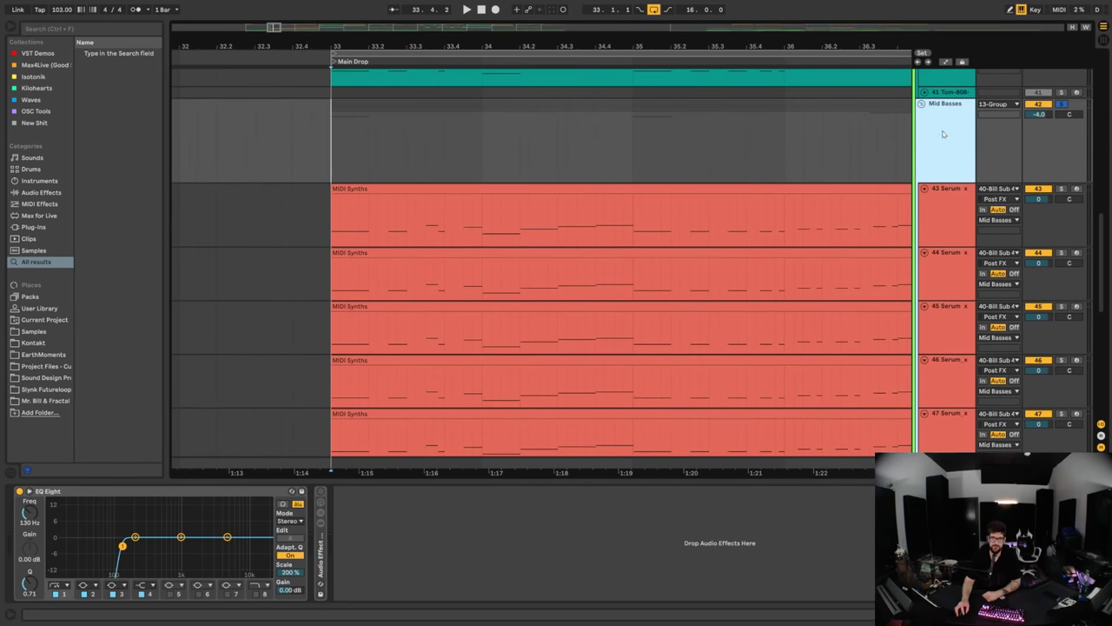
pyautogui.hotkey('ctrl', 'f')
pyautogui.write('compre')
pyautogui.click(114, 53)
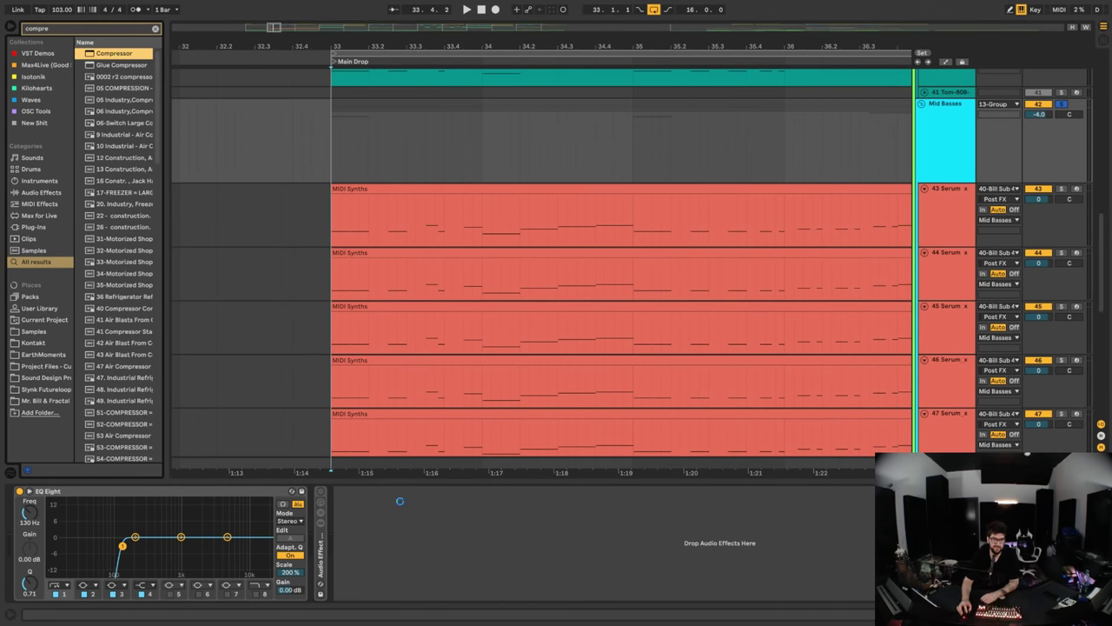
pyautogui.moveTo(399, 502); pyautogui.dragTo(380, 505)
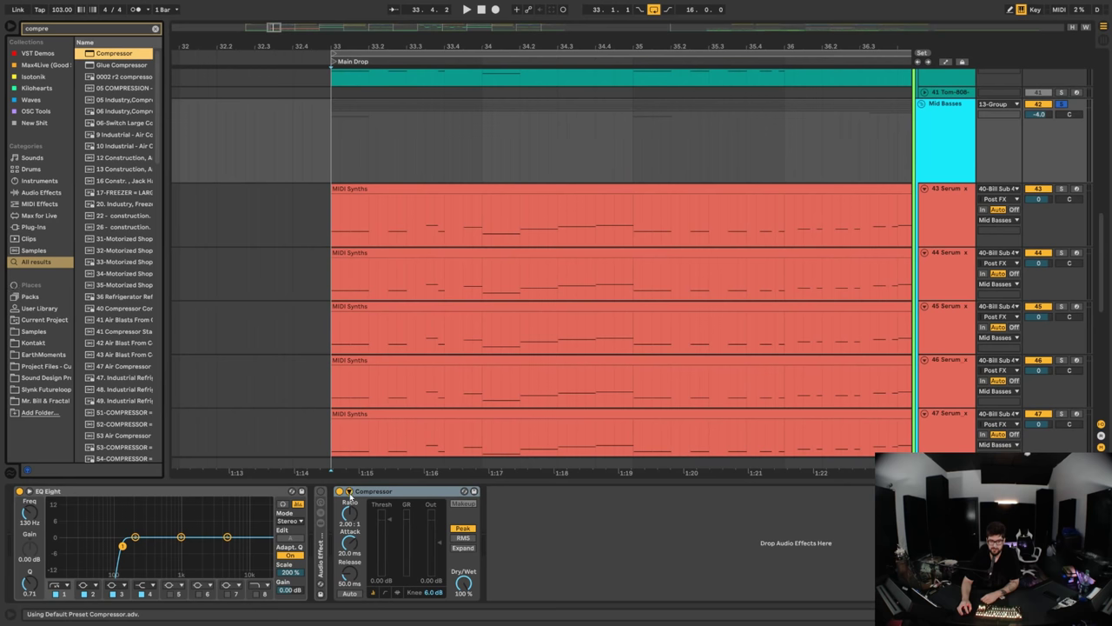
# - Set the Compressor's sidechain source to 43-Serum x64 and turn on sidechain listening
pyautogui.click(349, 491)
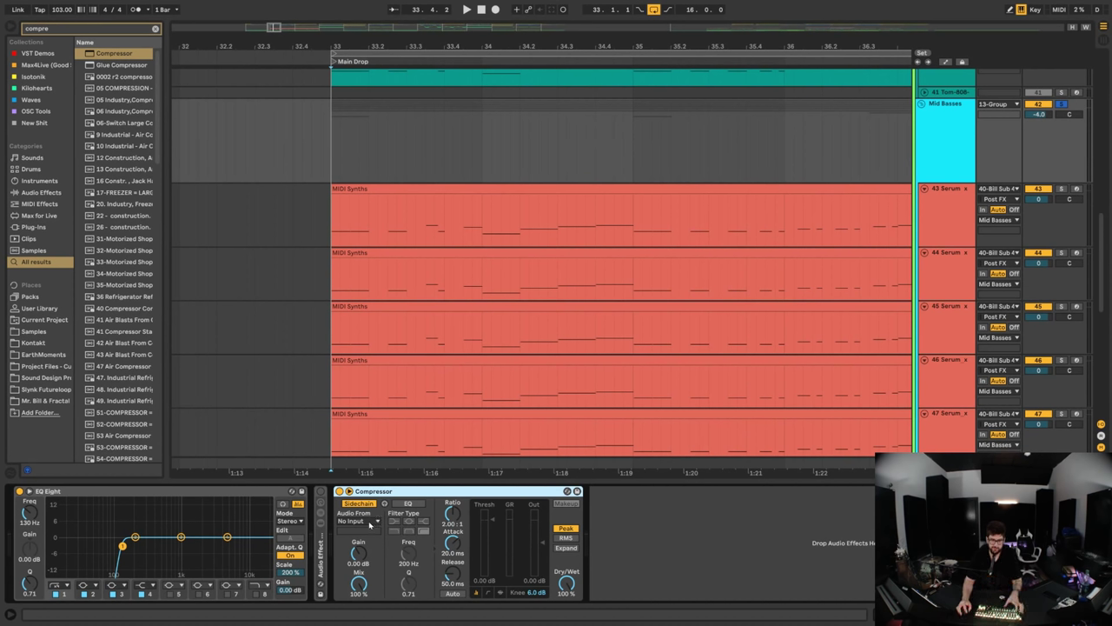
pyautogui.click(358, 521)
pyautogui.write('43')
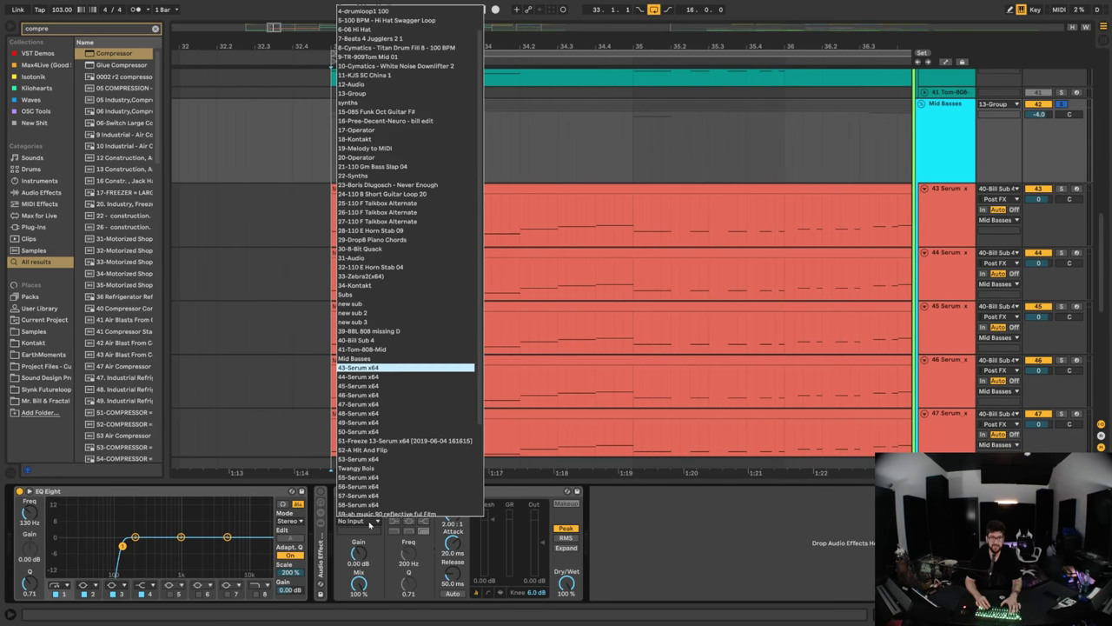
pyautogui.click(369, 524)
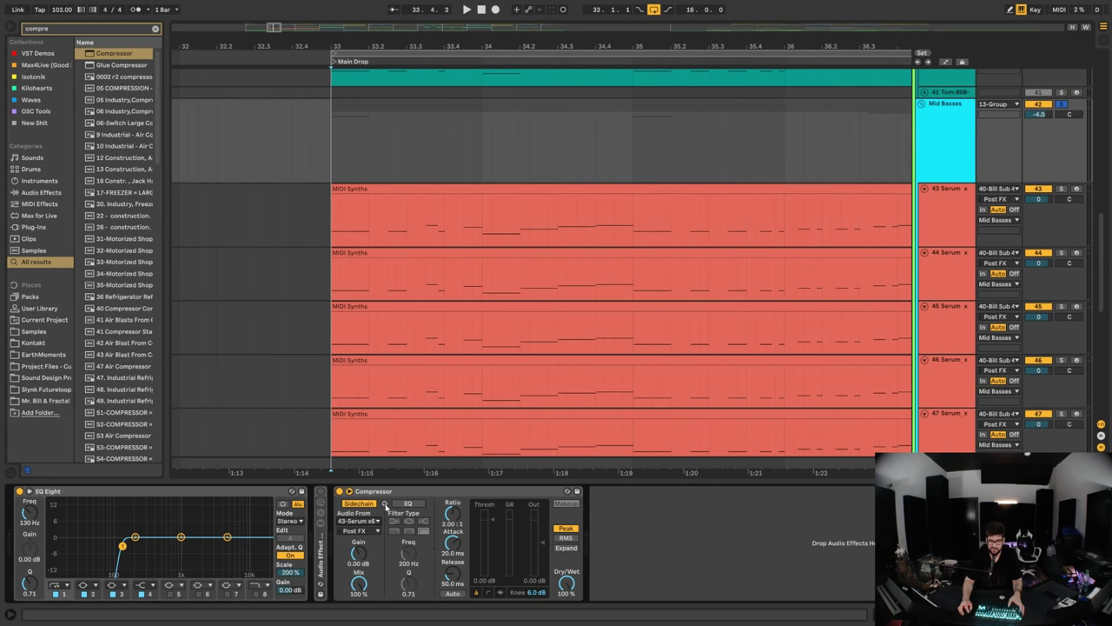
pyautogui.click(385, 504)
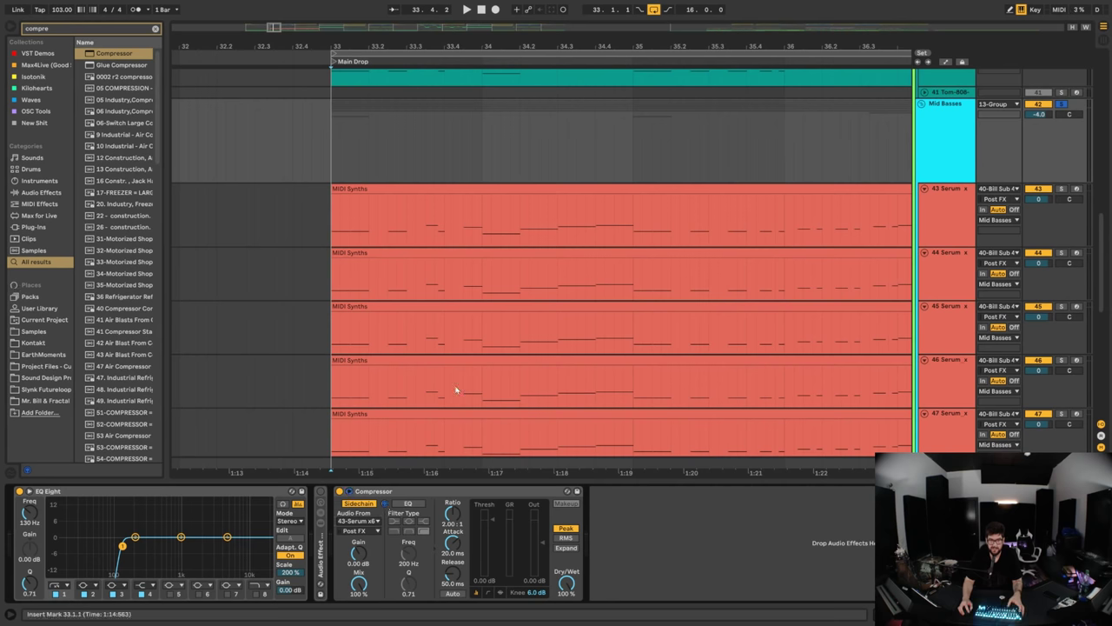
# - Play from bar 33 to hear track 43 through the Compressor's sidechain listen
pyautogui.click(333, 157)
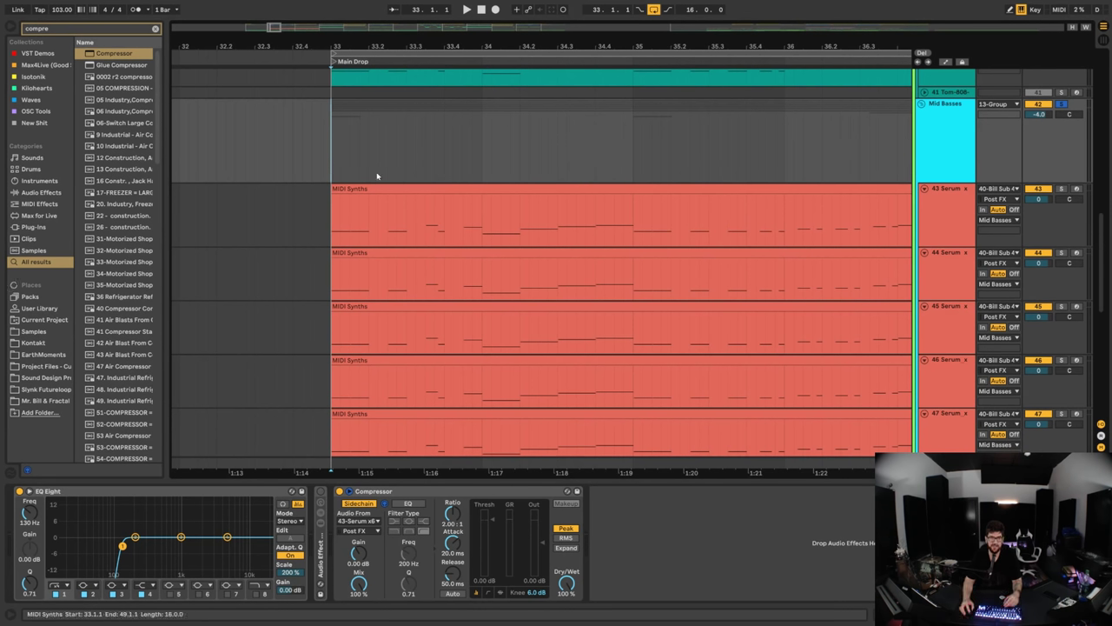
pyautogui.press('space')
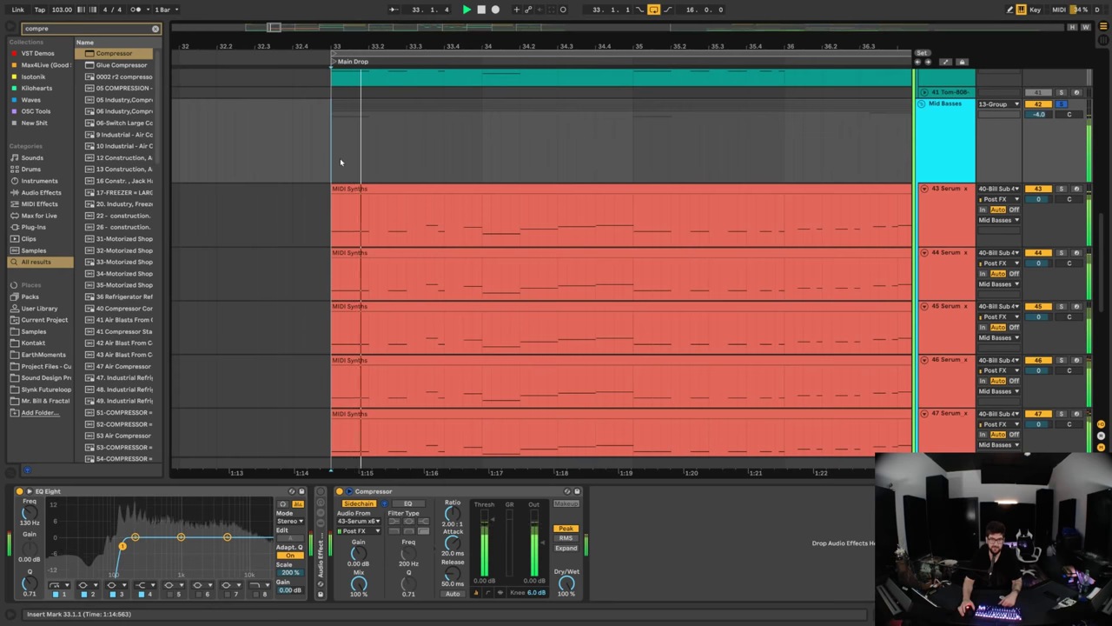
pyautogui.press('space')
# - Audition 44-Serum x64 as the sidechain source, compare with the Compressor bypassed, and restore the source to 43-Serum x64
pyautogui.click(360, 521)
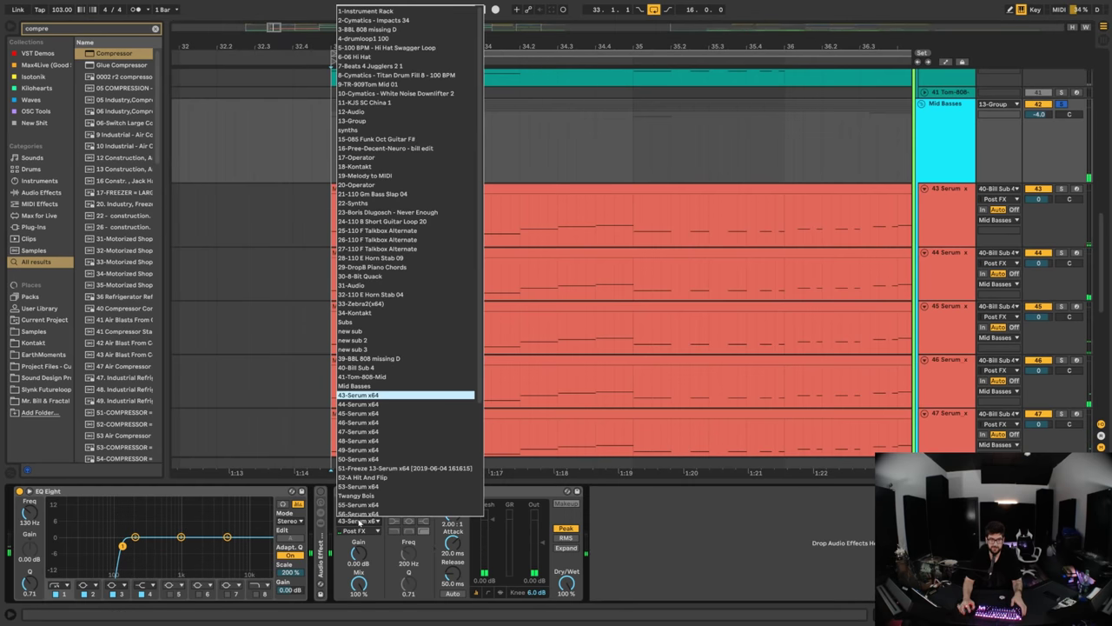
pyautogui.press('Down')
pyautogui.press('Escape')
pyautogui.press('space')
pyautogui.scroll(-1, 359, 521)
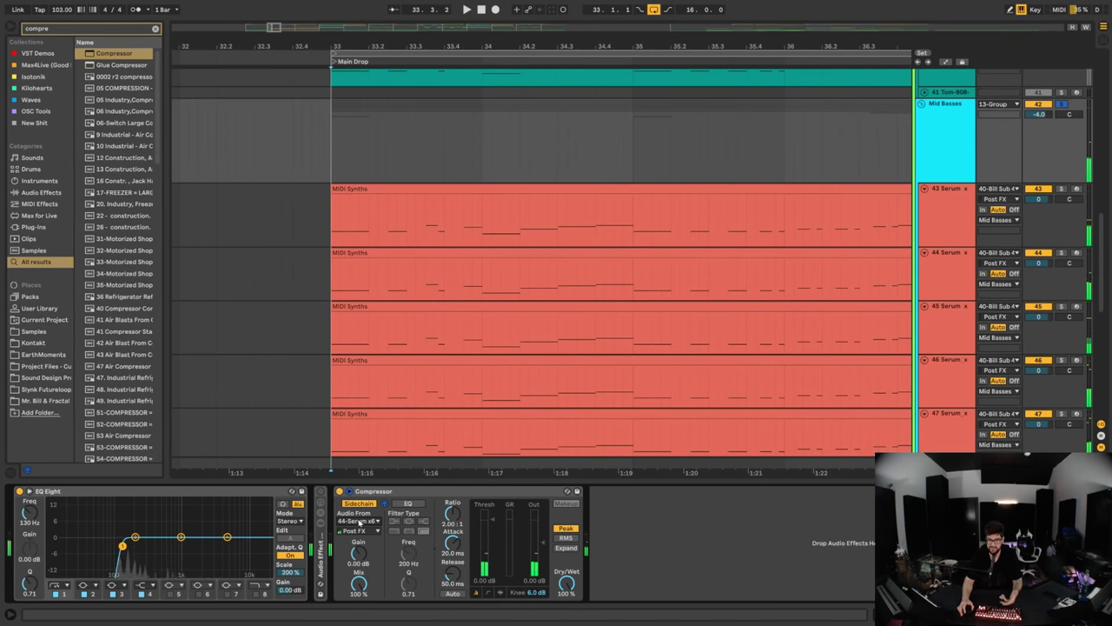
pyautogui.click(341, 492)
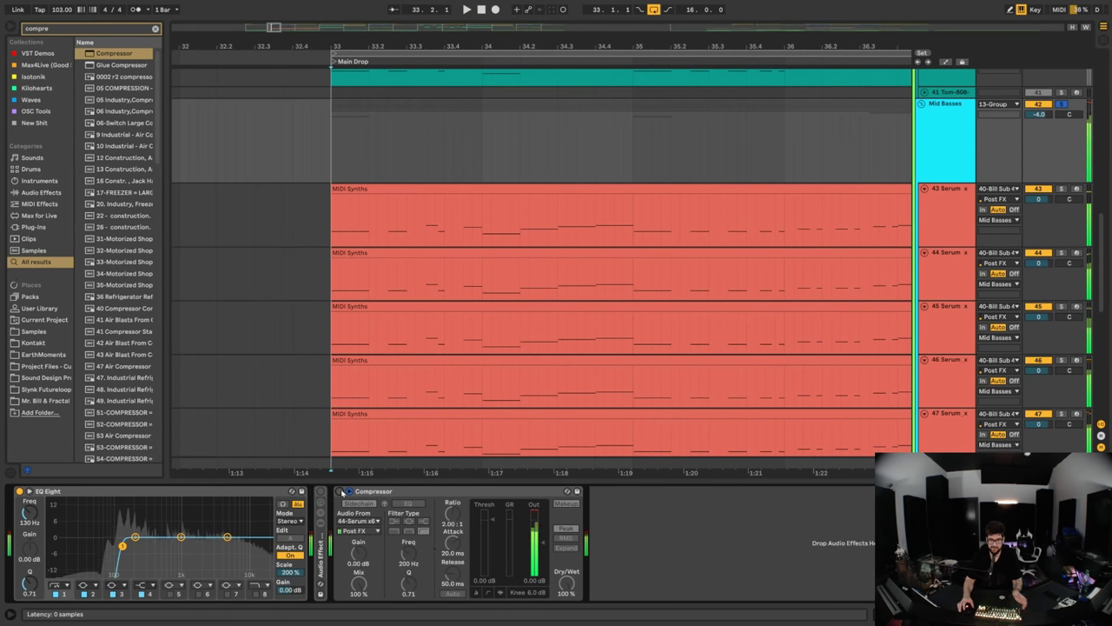
pyautogui.click(340, 491)
pyautogui.click(357, 522)
pyautogui.press('Up')
pyautogui.press('Escape')
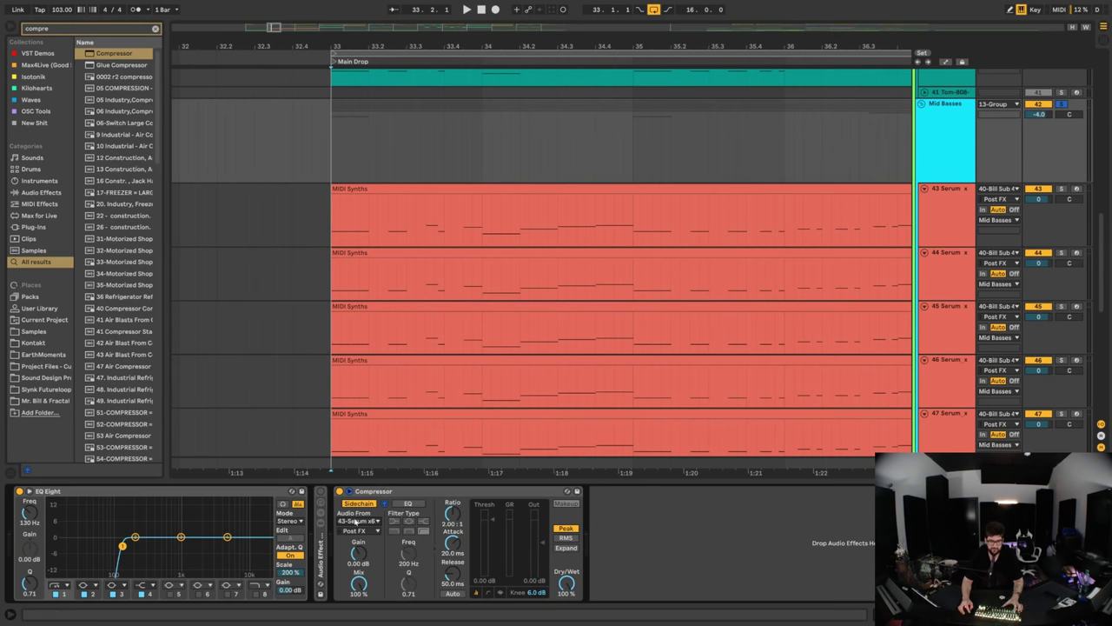
# - Group the Compressor into an Audio Effect Rack and duplicate its chain, with 44-Serum x64 as the copy's sidechain source
pyautogui.click(367, 492)
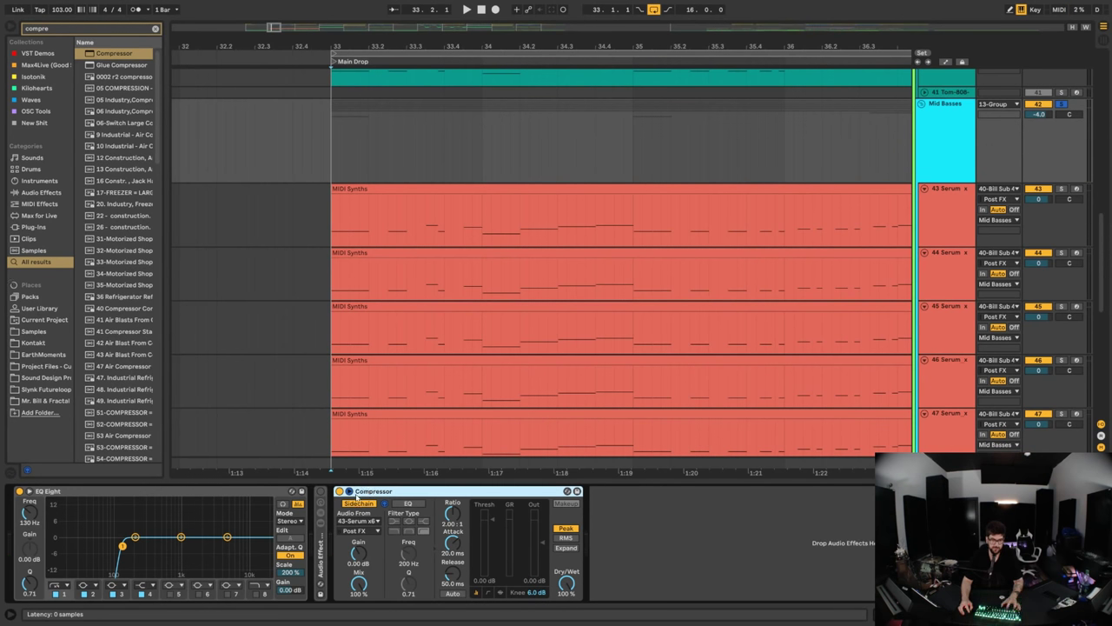
pyautogui.hotkey('ctrl', 'g')
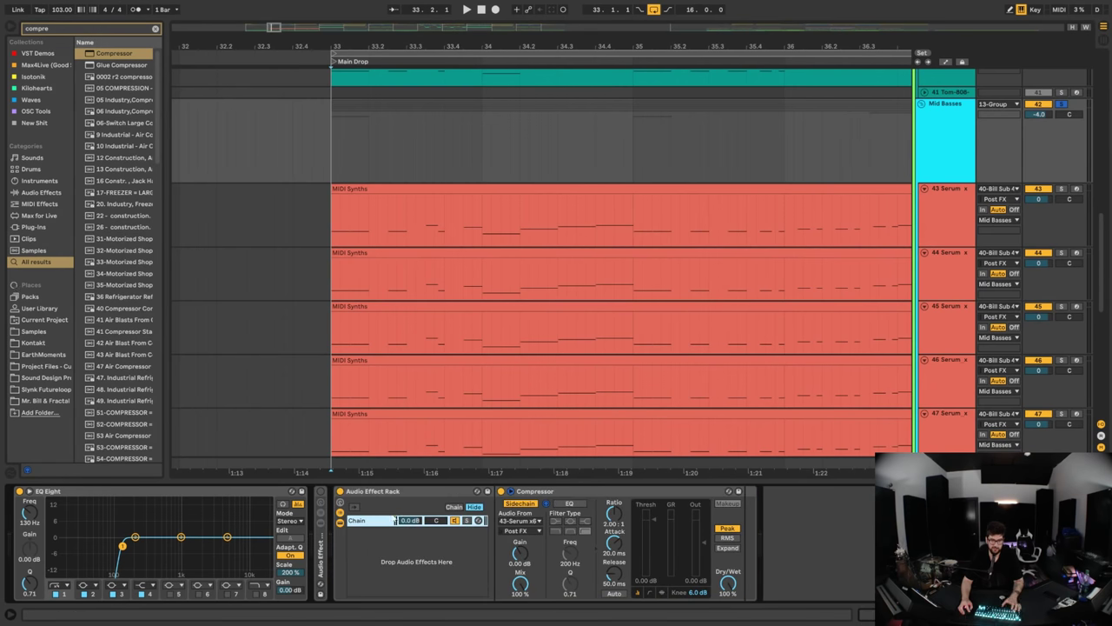
pyautogui.hotkey('ctrl', 'd')
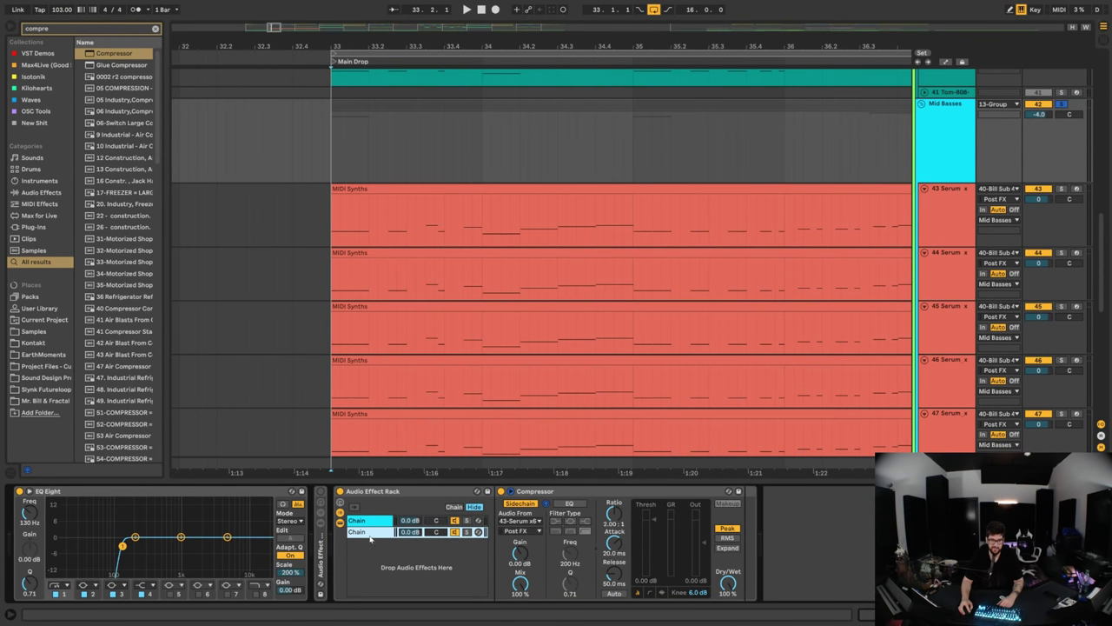
pyautogui.click(521, 523)
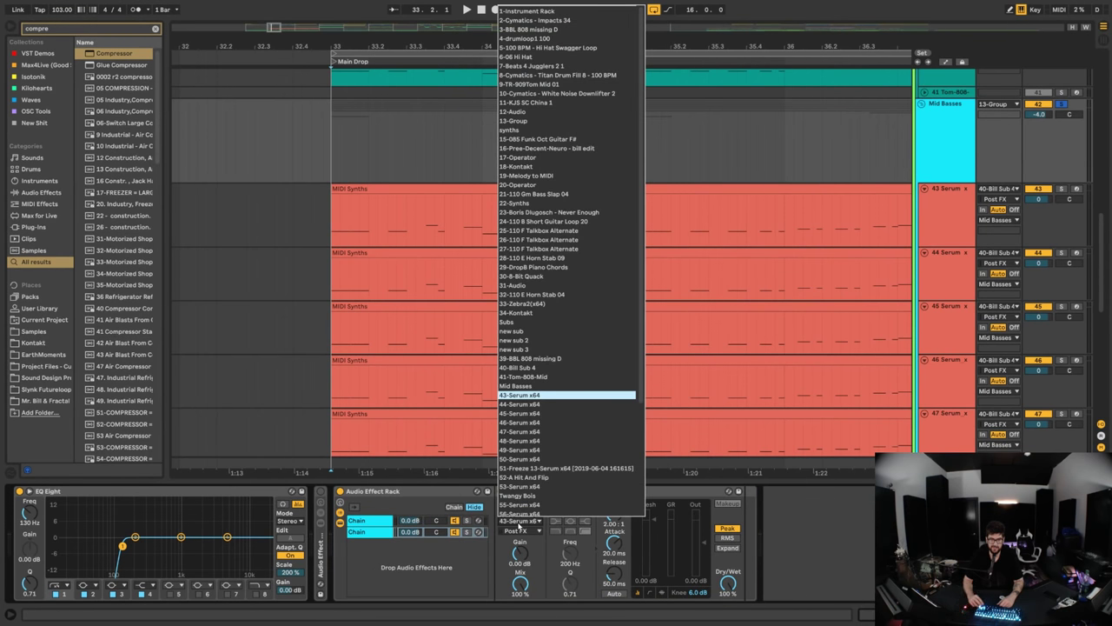
pyautogui.click(517, 524)
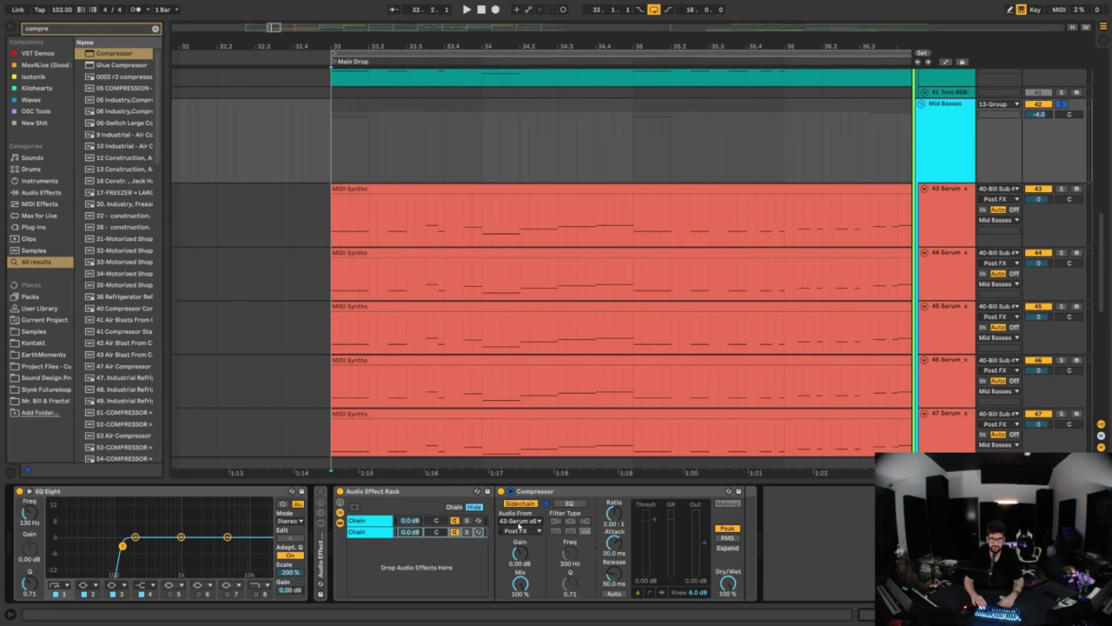
pyautogui.click(384, 525)
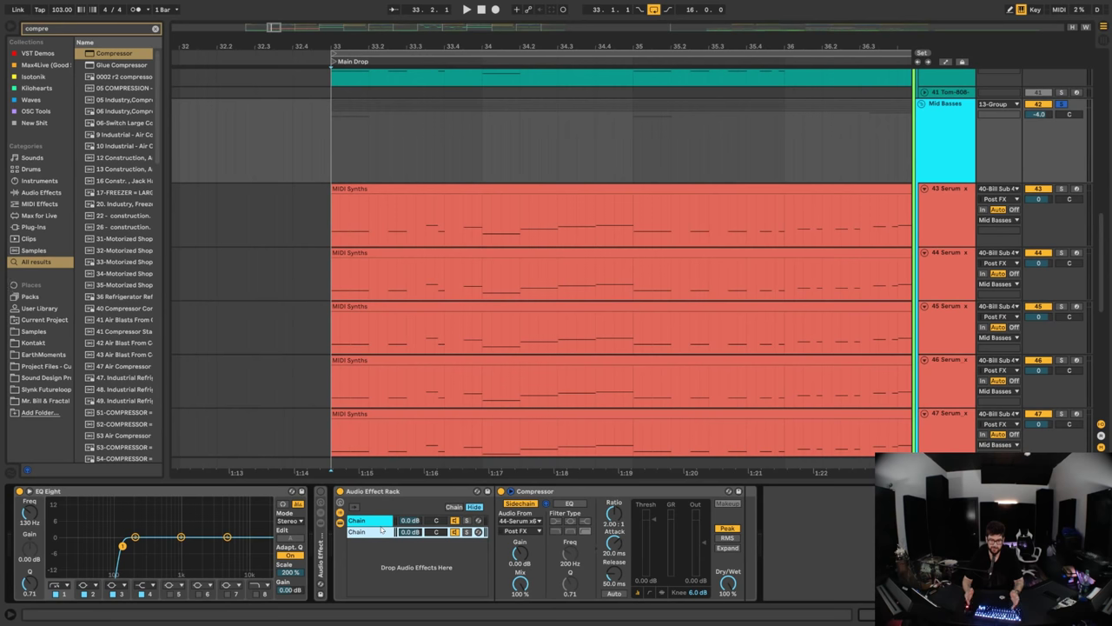
# - Solo the rack's two chains in turn during playback from bar 33 to compare the basses, and clear the solo
pyautogui.click(467, 520)
pyautogui.click(467, 532)
pyautogui.press('space')
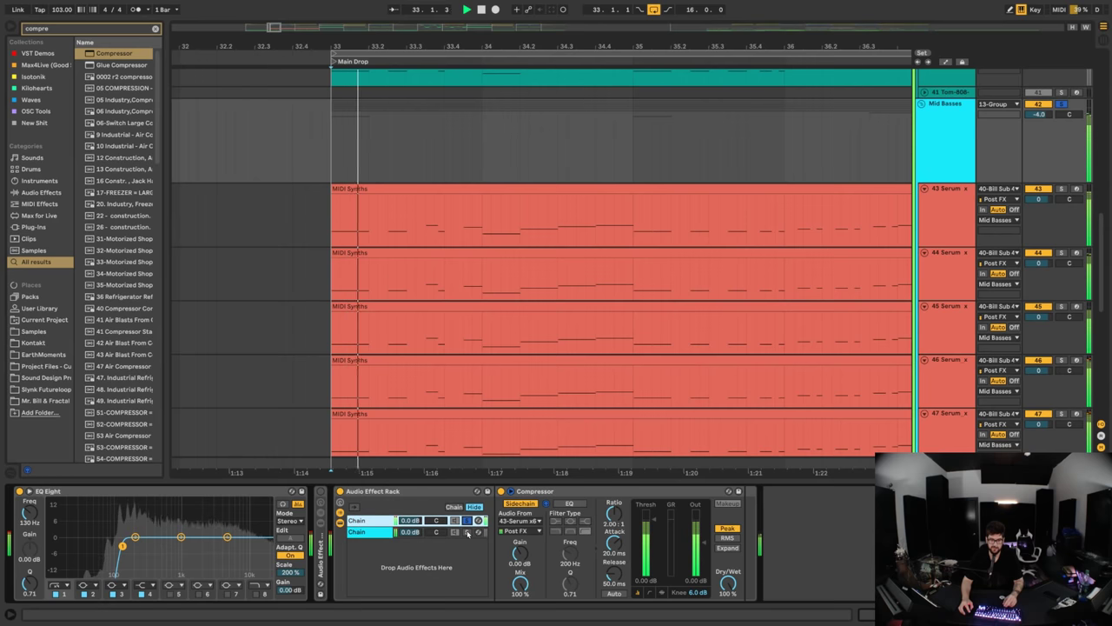
pyautogui.click(466, 521)
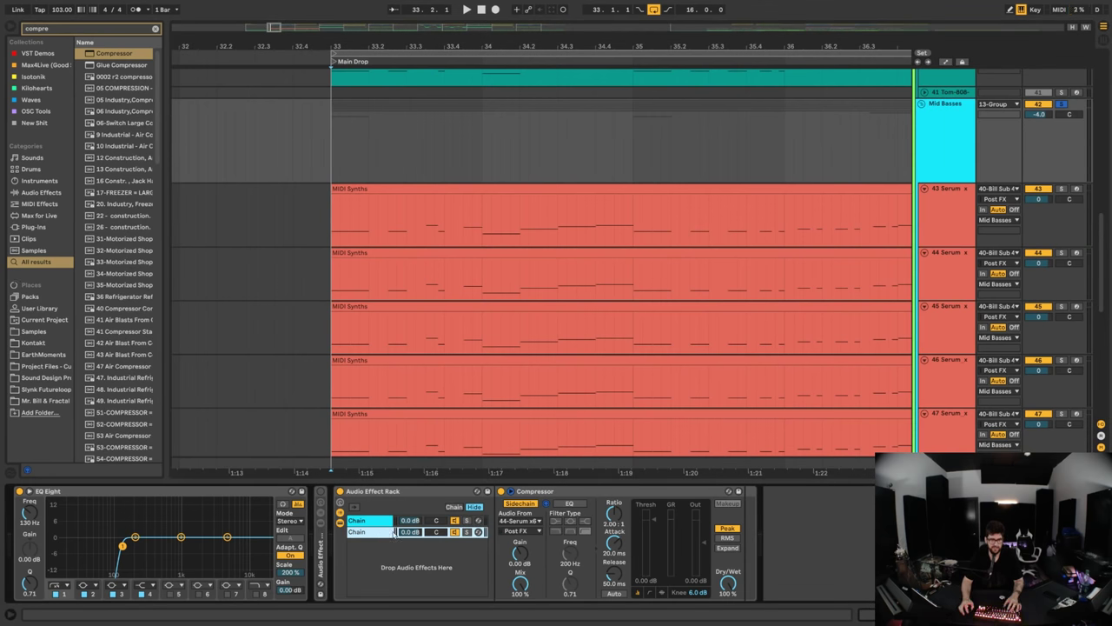
# - Duplicate the chain twice more, with sidechain sources 45-Serum x64 on the third chain and 46-Serum x64 on the fourth
pyautogui.hotkey('ctrl', 'd')
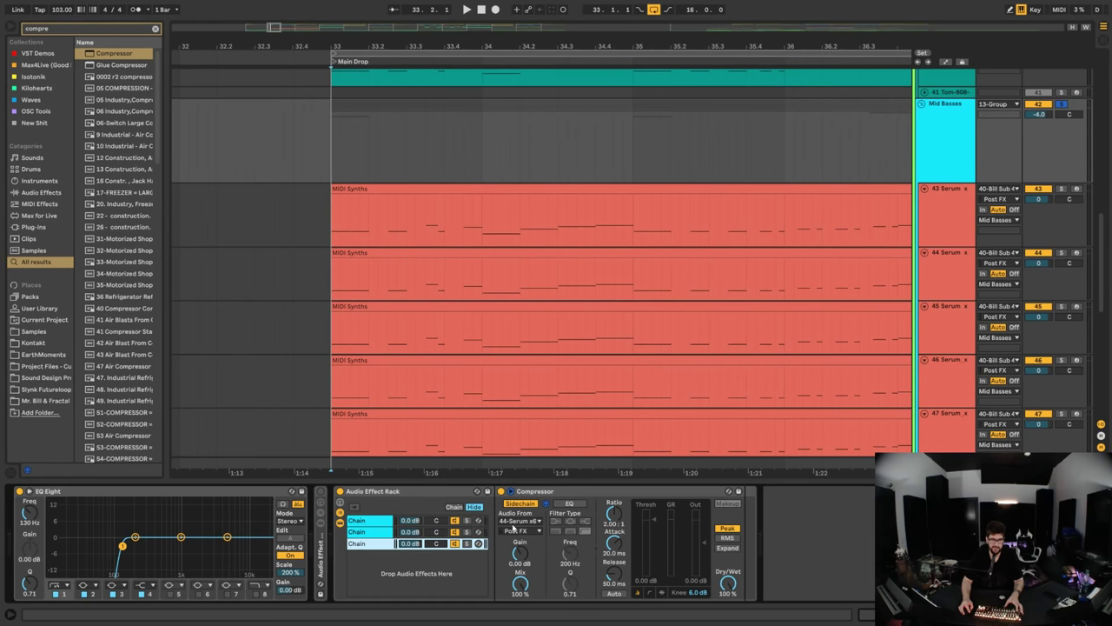
pyautogui.click(518, 520)
pyautogui.click(521, 413)
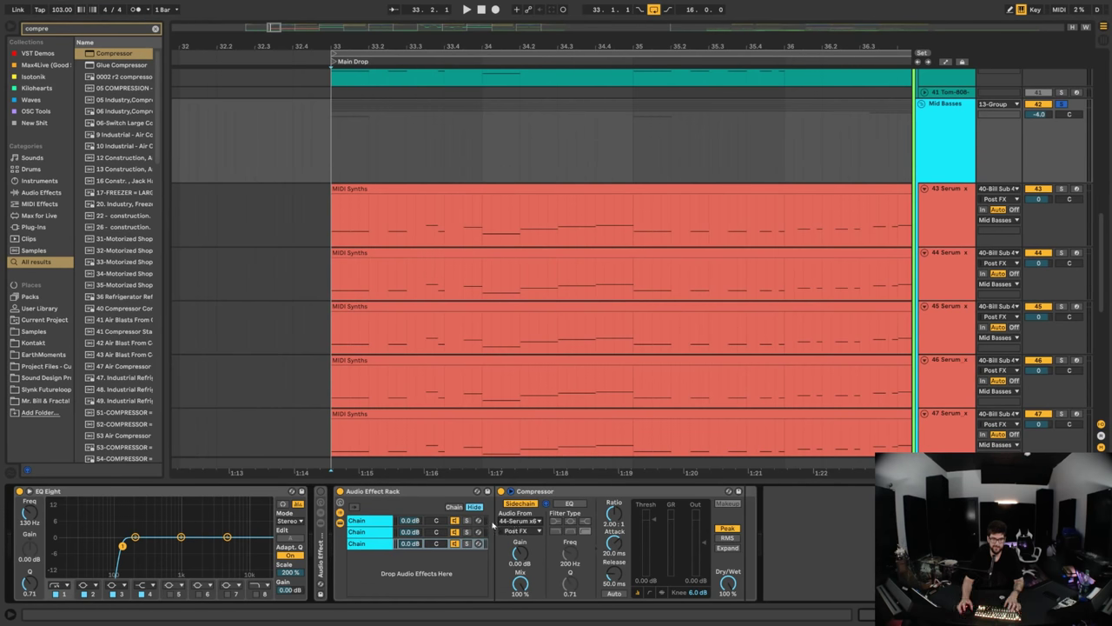
pyautogui.click(378, 546)
pyautogui.hotkey('ctrl', 'd')
pyautogui.click(531, 522)
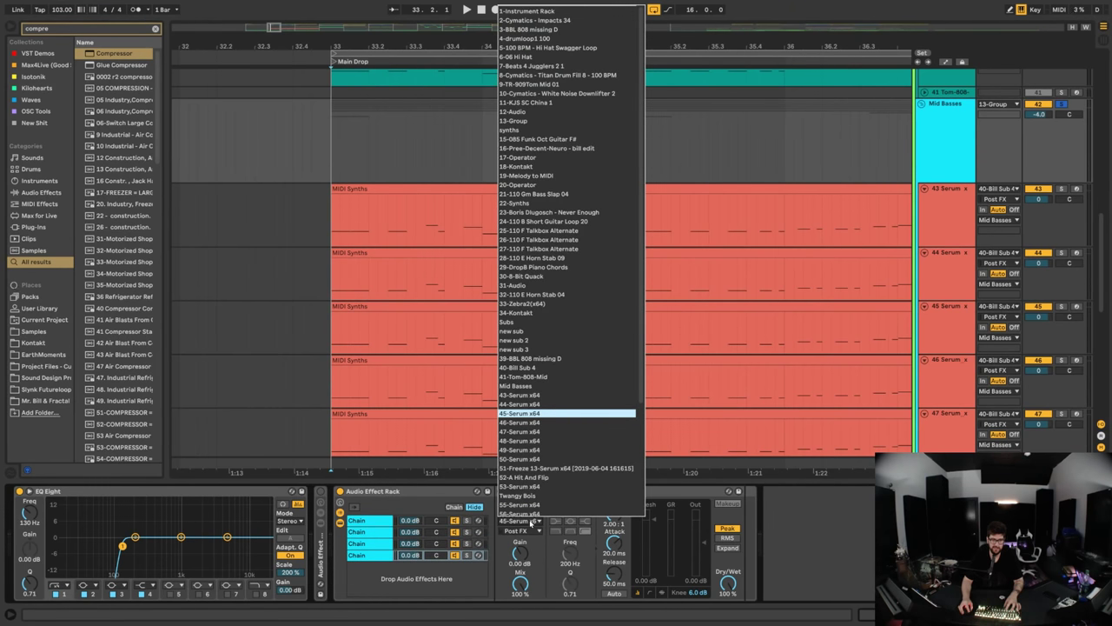
pyautogui.press('Down')
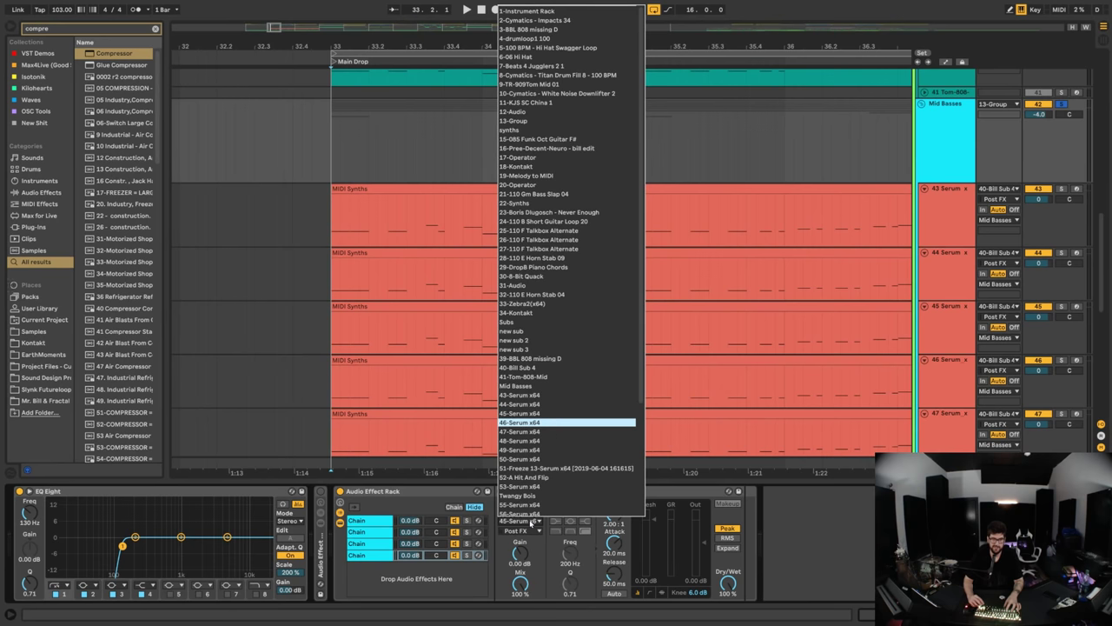
pyautogui.click(541, 423)
# - Add a fifth and sixth chain by duplication, with sidechain sources 47-Serum x64 and 48-Serum x64
pyautogui.scroll(-5, 801, 401)
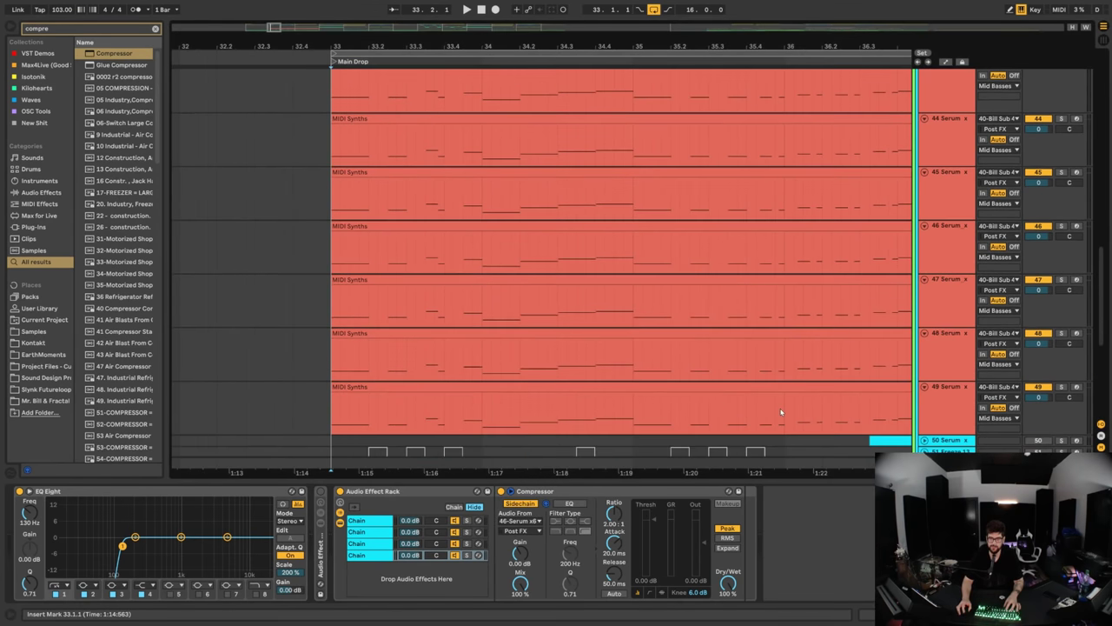
pyautogui.click(377, 557)
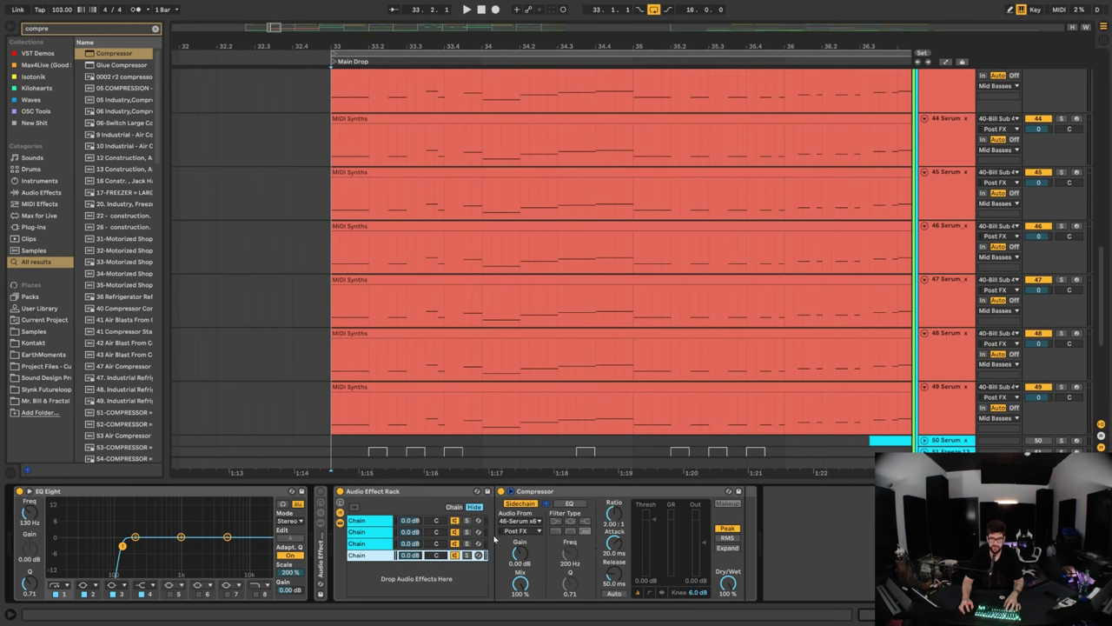
pyautogui.hotkey('ctrl', 'd')
pyautogui.click(519, 522)
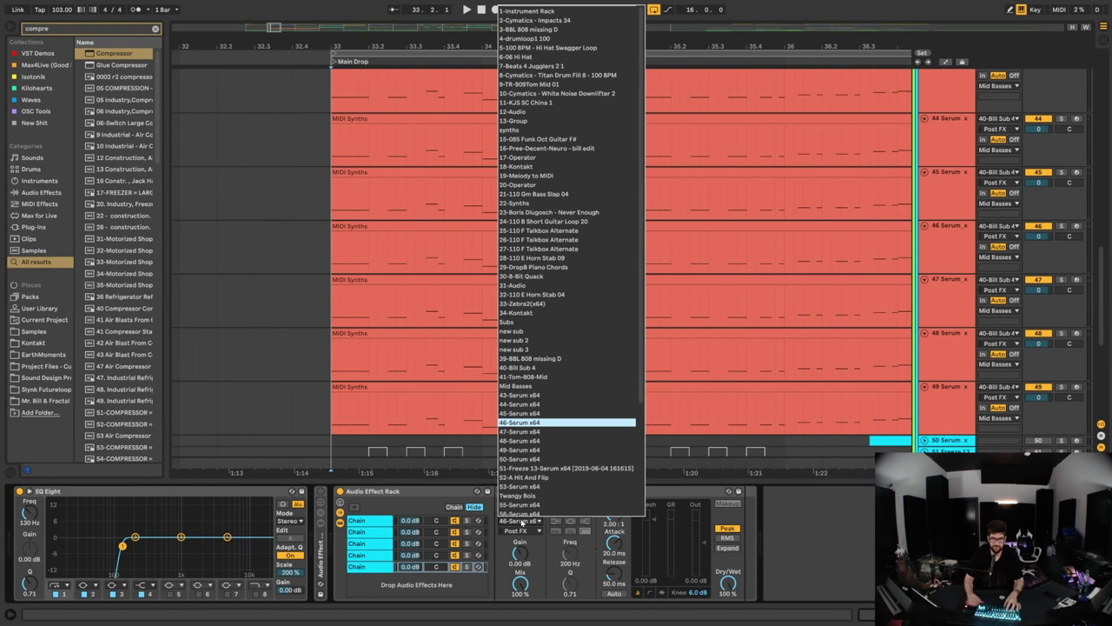
pyautogui.click(539, 431)
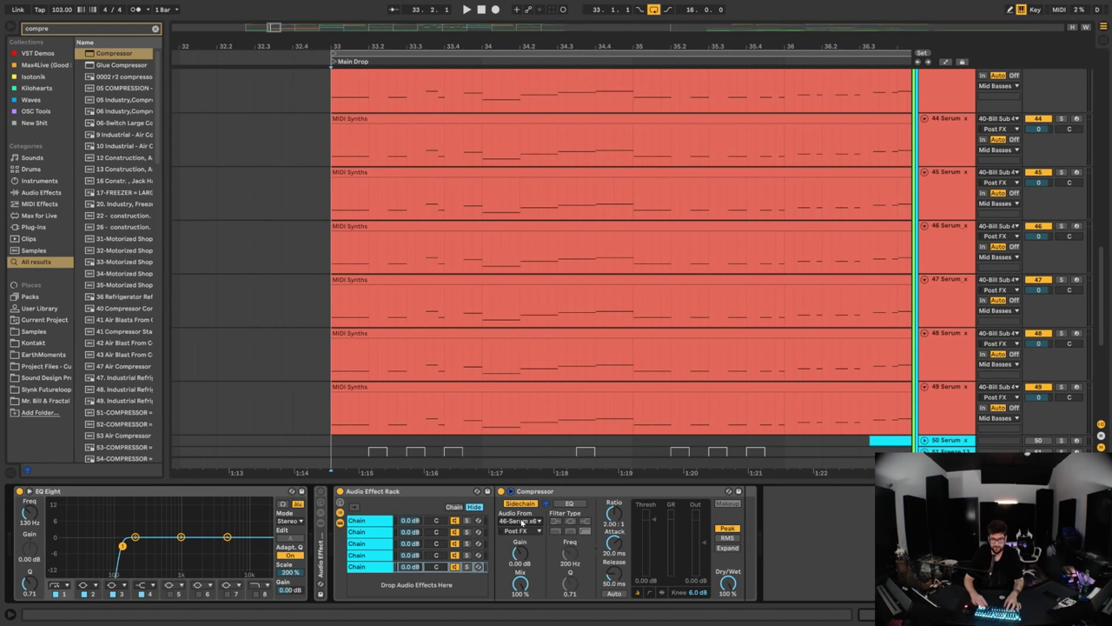
pyautogui.click(370, 566)
pyautogui.hotkey('ctrl', 'd')
pyautogui.click(517, 522)
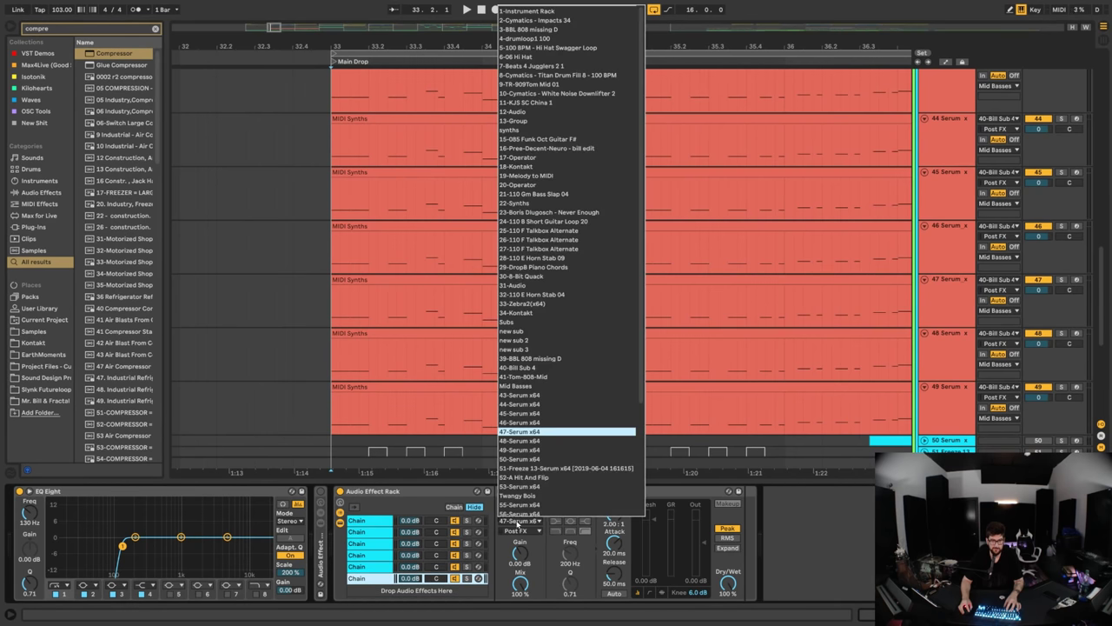
pyautogui.press('Down')
pyautogui.press('Return')
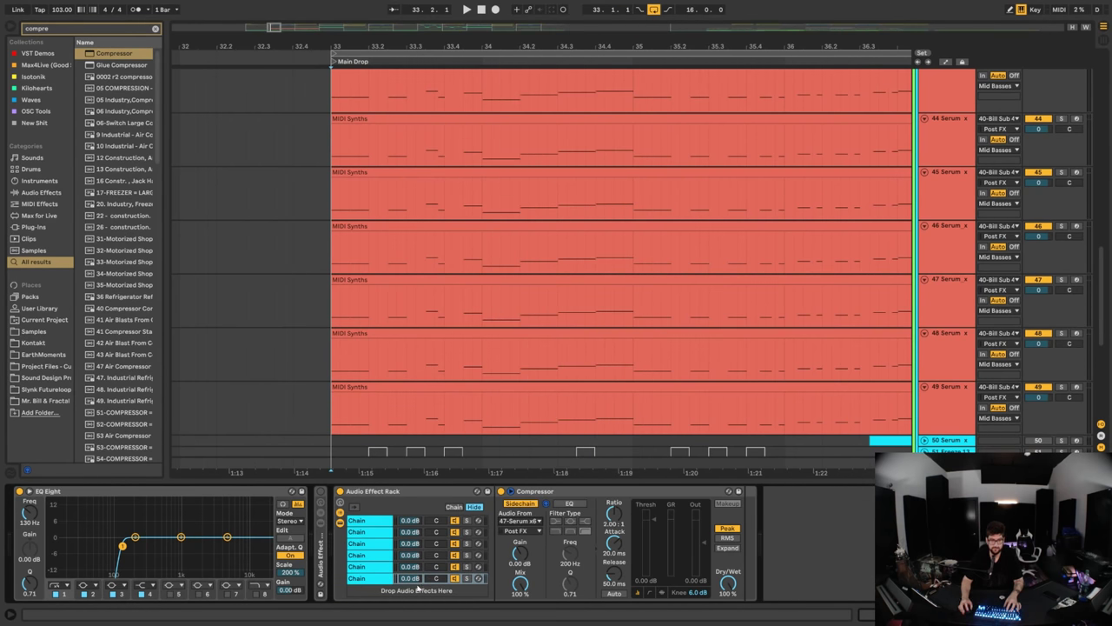
# - Duplicate the sixth chain to make a seventh with 49-Serum x64 as its sidechain source
pyautogui.hotkey('ctrl', 'd')
pyautogui.click(521, 521)
pyautogui.press('Down')
pyautogui.press('Return')
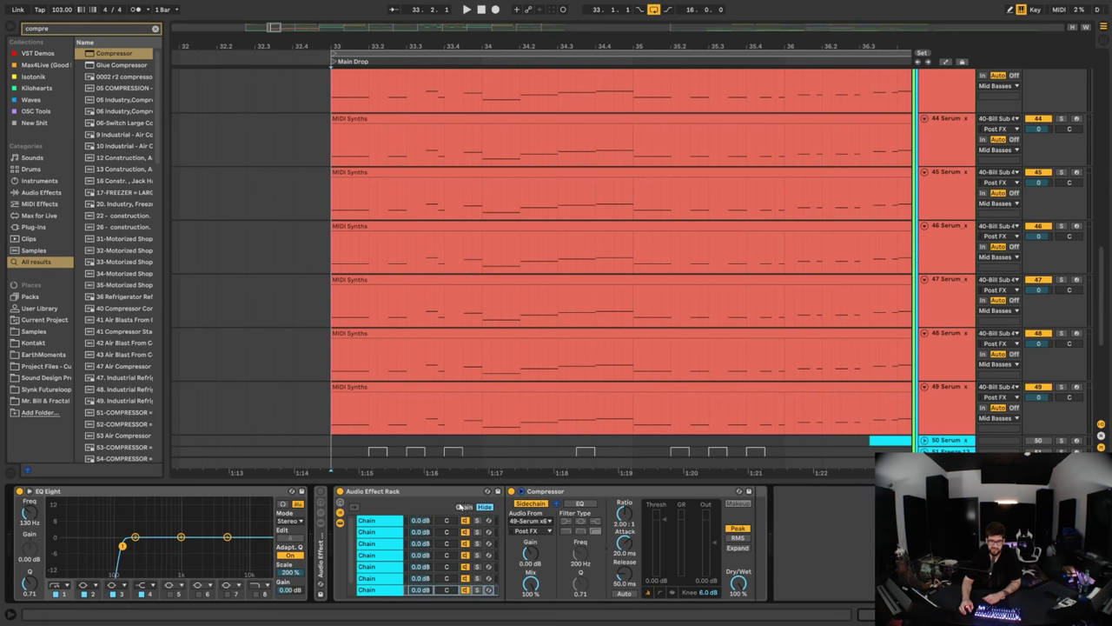
# - Stagger the seven chains' chain-select zones one value apart from 0 to 6 and play the result from bar 33
pyautogui.click(464, 507)
pyautogui.click(508, 535)
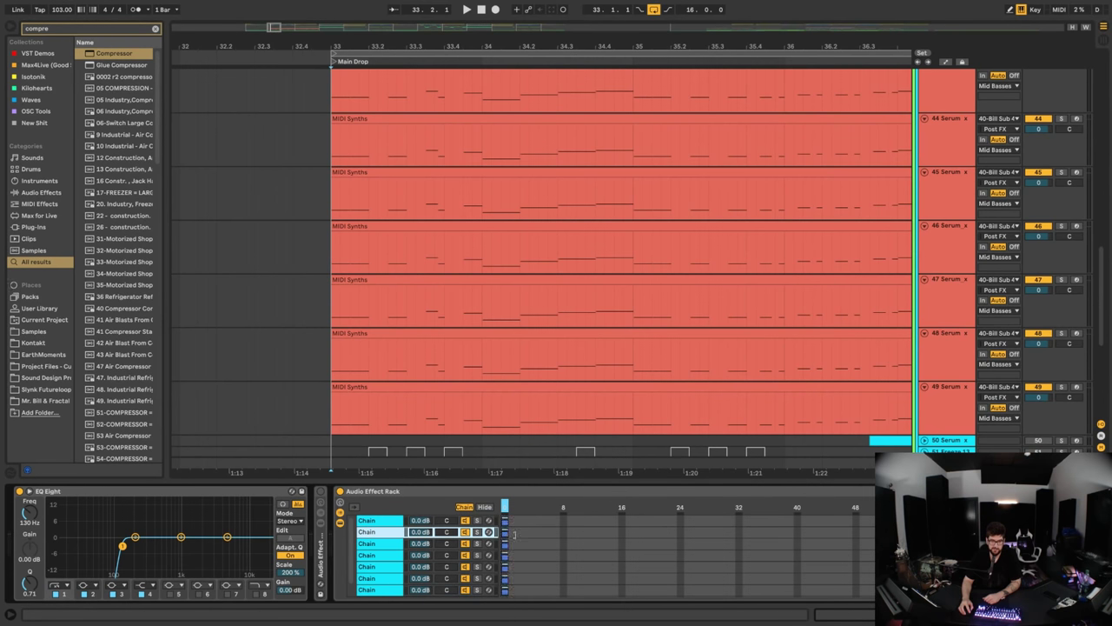
pyautogui.moveTo(513, 532); pyautogui.dragTo(549, 590)
pyautogui.press('space')
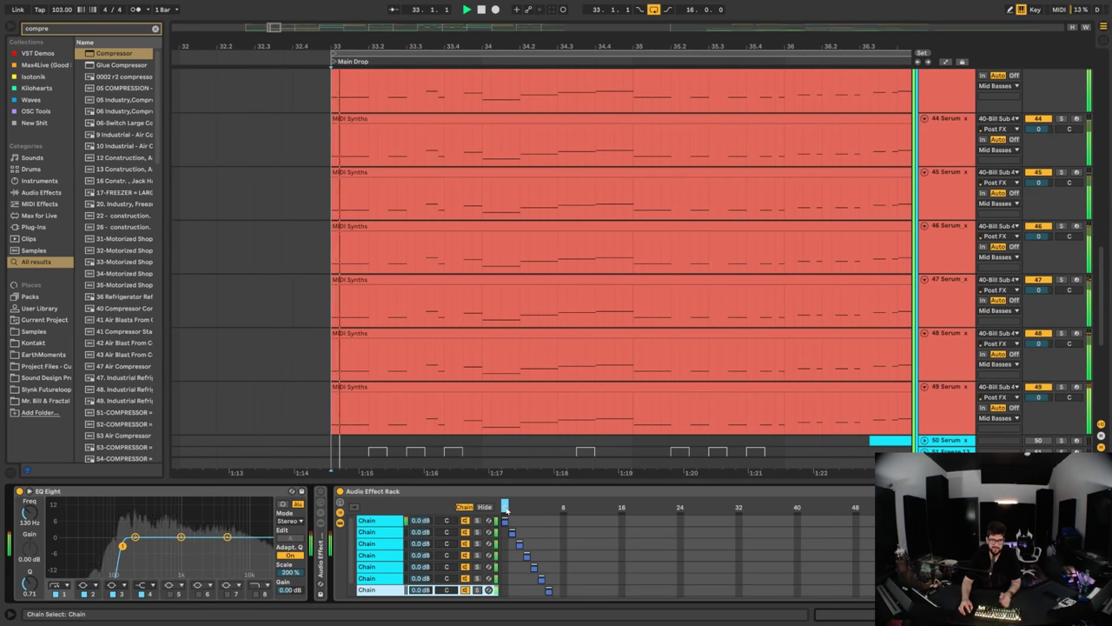
pyautogui.press('space')
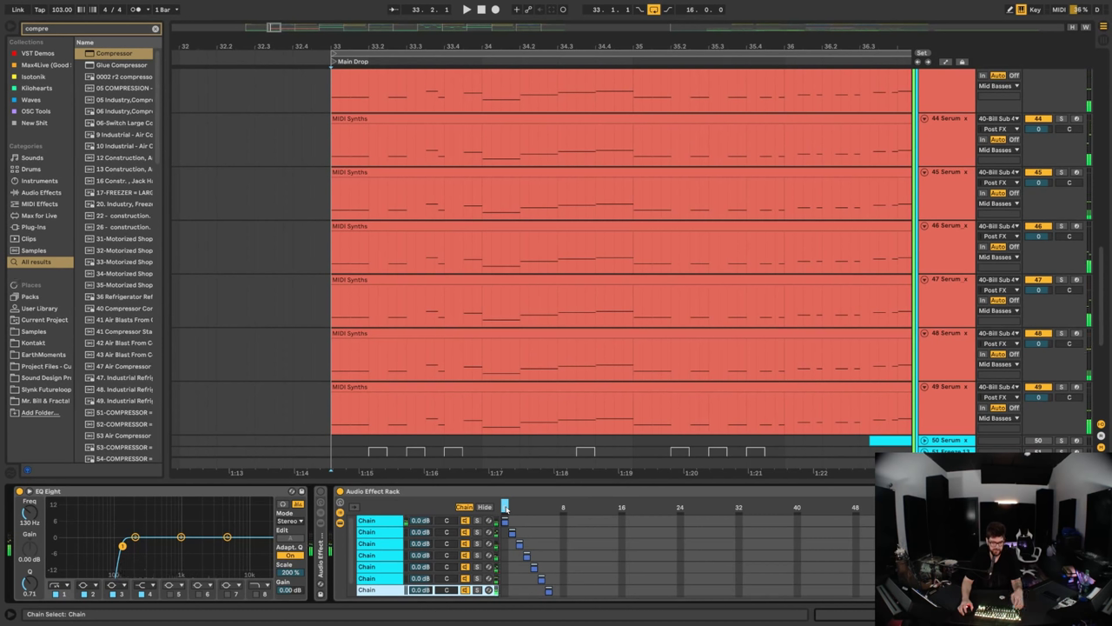
# - Undo the staggering of the chain-select zones
pyautogui.hotkey('ctrl', 'z')
pyautogui.hotkey('ctrl', 'z')
pyautogui.hotkey('ctrl', 'z')
pyautogui.hotkey('ctrl', 'z')
pyautogui.hotkey('ctrl', 'z')
pyautogui.hotkey('ctrl', 'z')
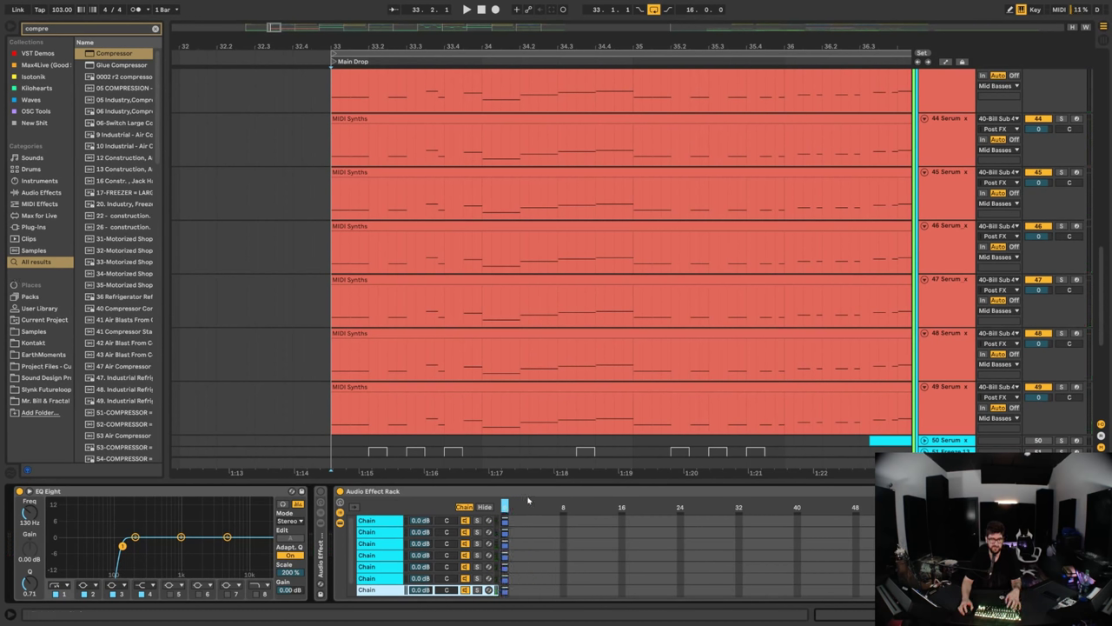
# - Hide the rack's chain-select zones and show its macro controls
pyautogui.click(485, 507)
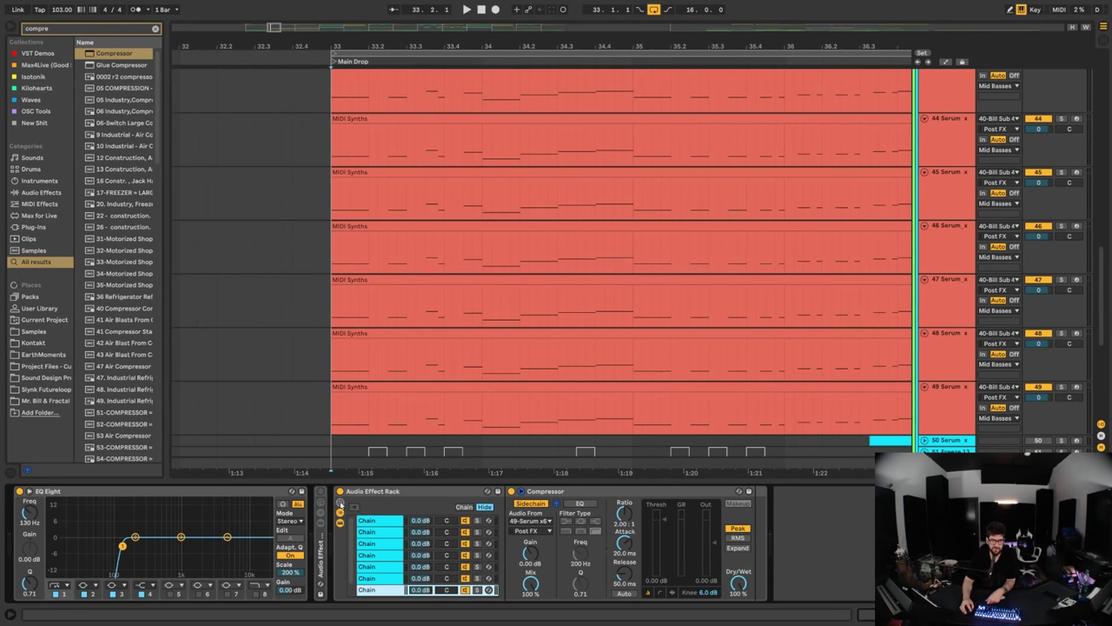
pyautogui.click(340, 504)
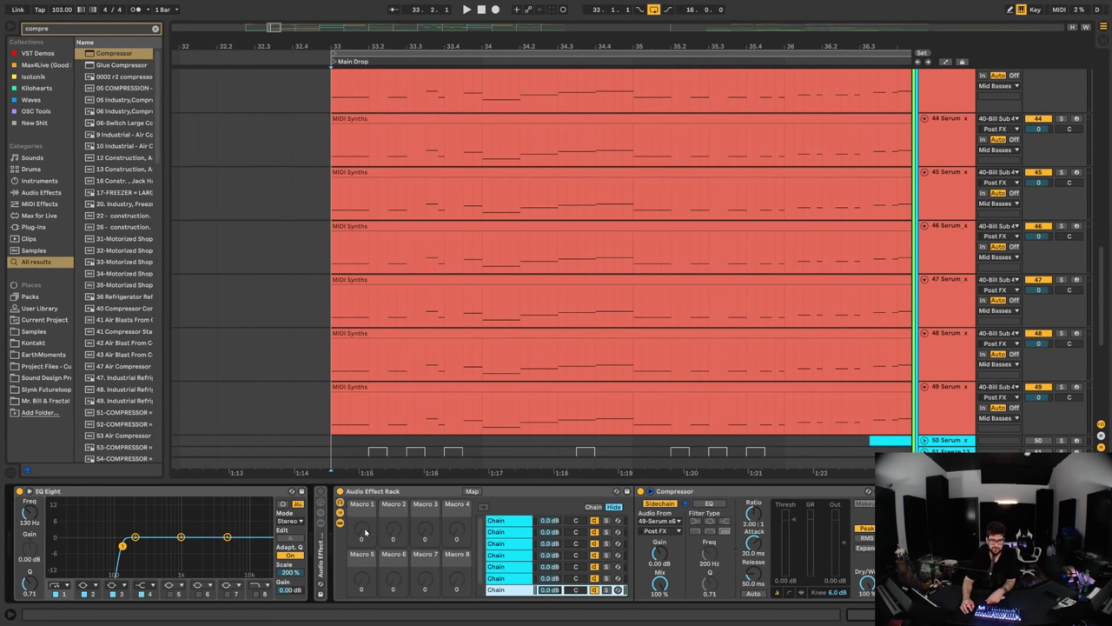
# - Map the activator switches of the rack's first three chains to Macro 1
pyautogui.press('Delete')
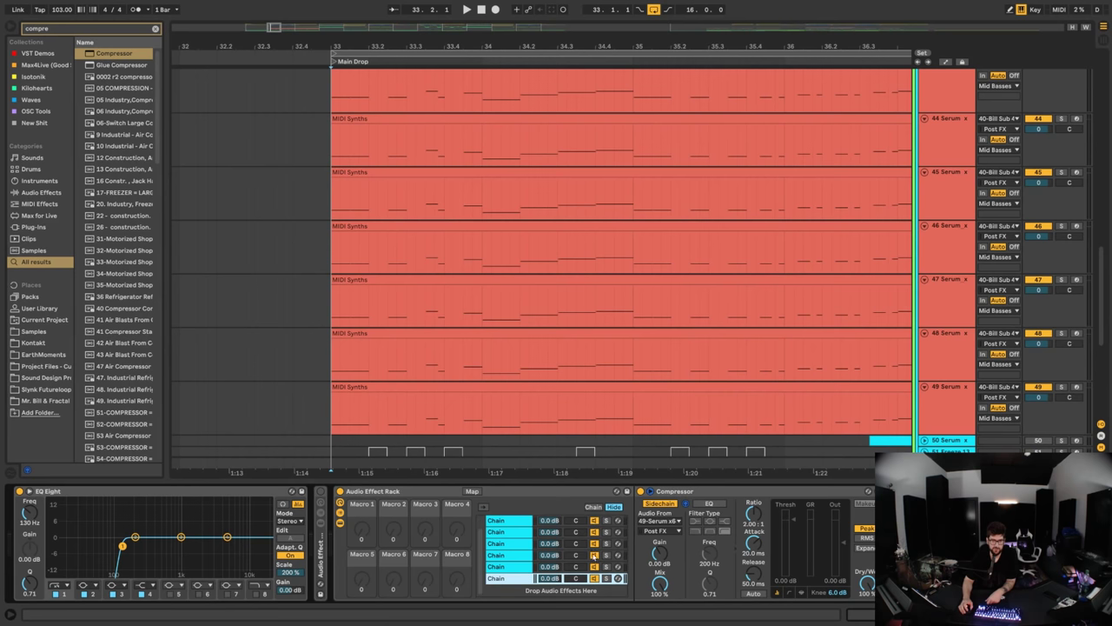
pyautogui.hotkey('ctrl', 'z')
pyautogui.rightClick(593, 520)
pyautogui.click(648, 452)
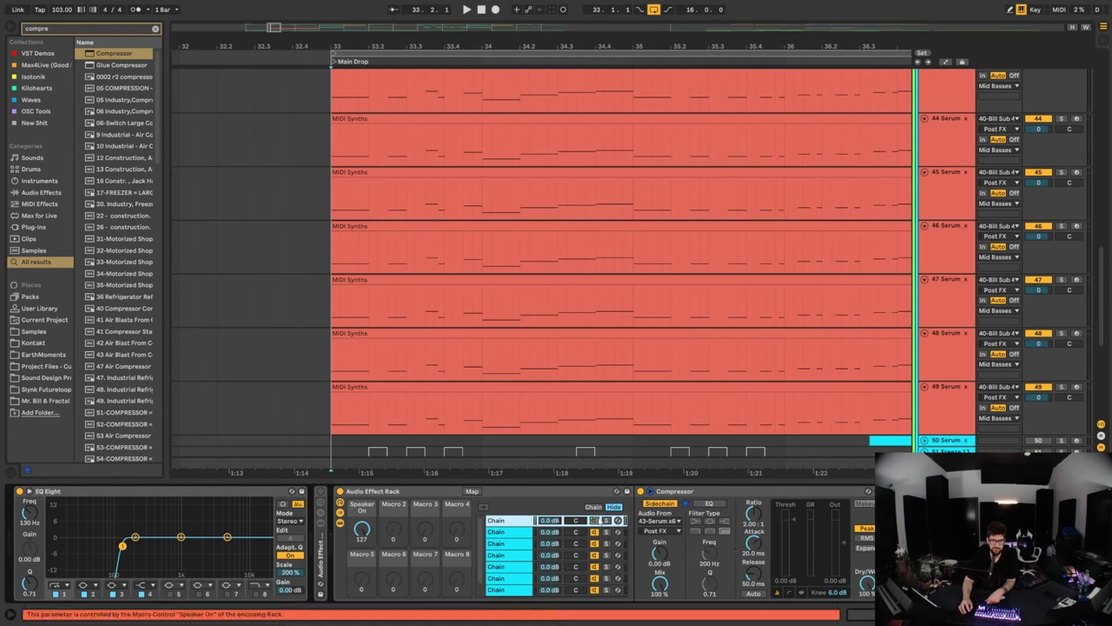
pyautogui.rightClick(595, 531)
pyautogui.click(622, 459)
pyautogui.rightClick(597, 542)
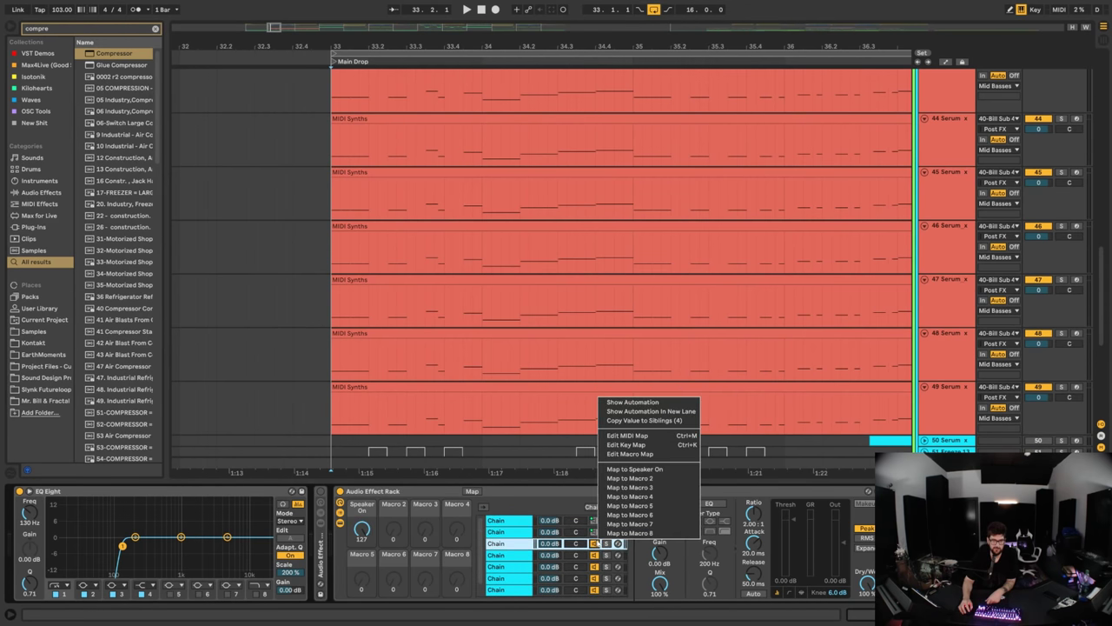
pyautogui.click(631, 468)
# - Map the activators of the remaining four chains to the same Speaker On macro
pyautogui.rightClick(595, 555)
pyautogui.click(633, 471)
pyautogui.rightClick(595, 566)
pyautogui.click(628, 473)
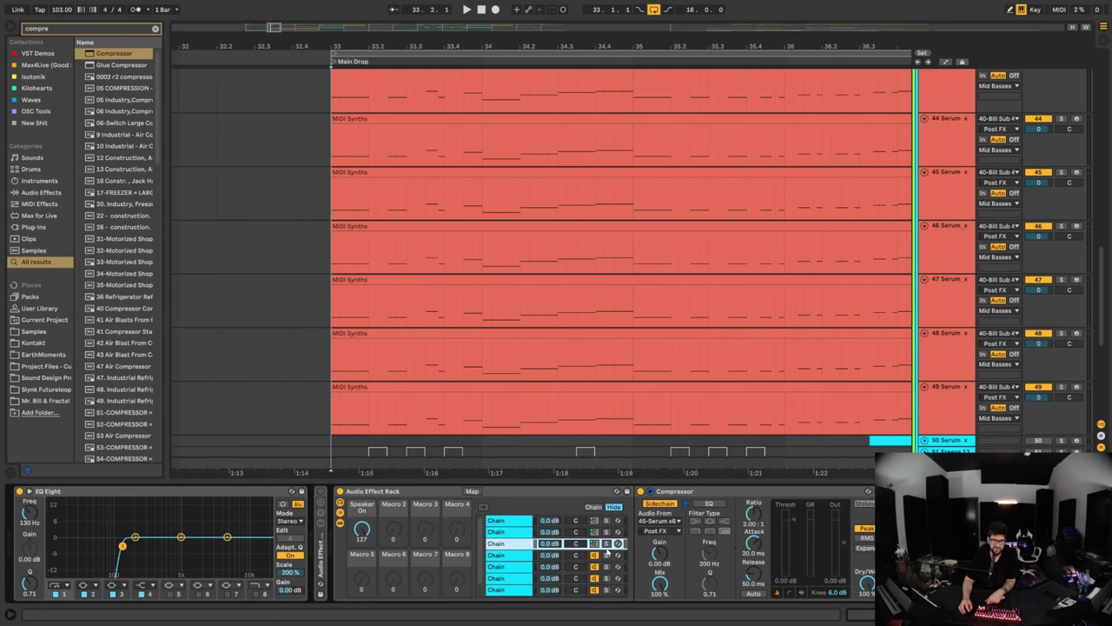
pyautogui.rightClick(594, 556)
pyautogui.click(628, 485)
pyautogui.rightClick(595, 566)
pyautogui.click(621, 496)
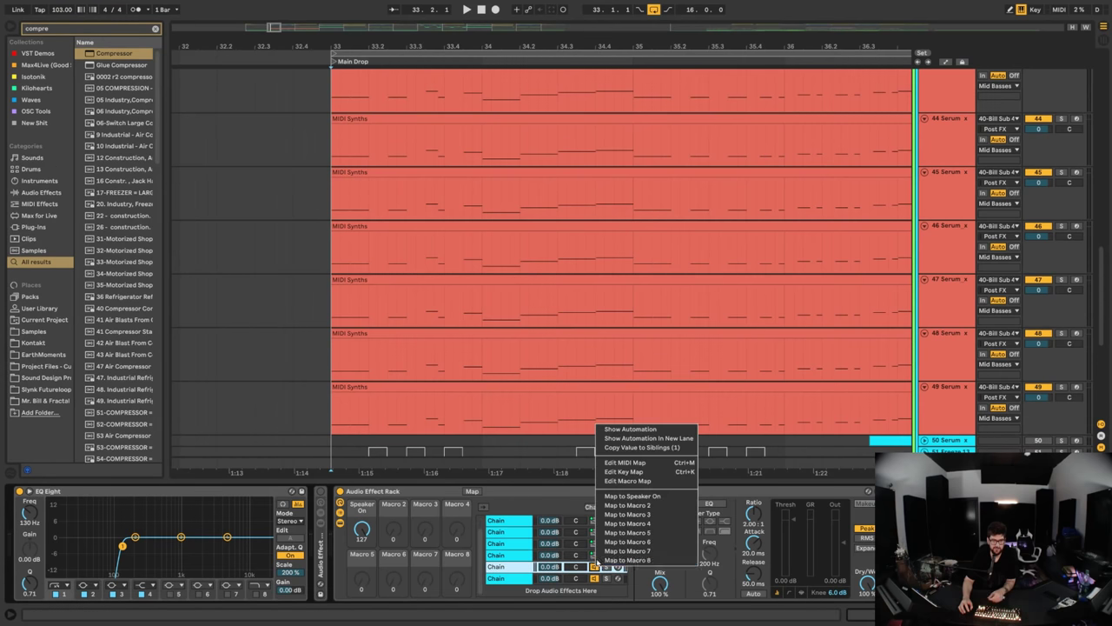
pyautogui.rightClick(595, 566)
pyautogui.click(618, 496)
pyautogui.rightClick(594, 578)
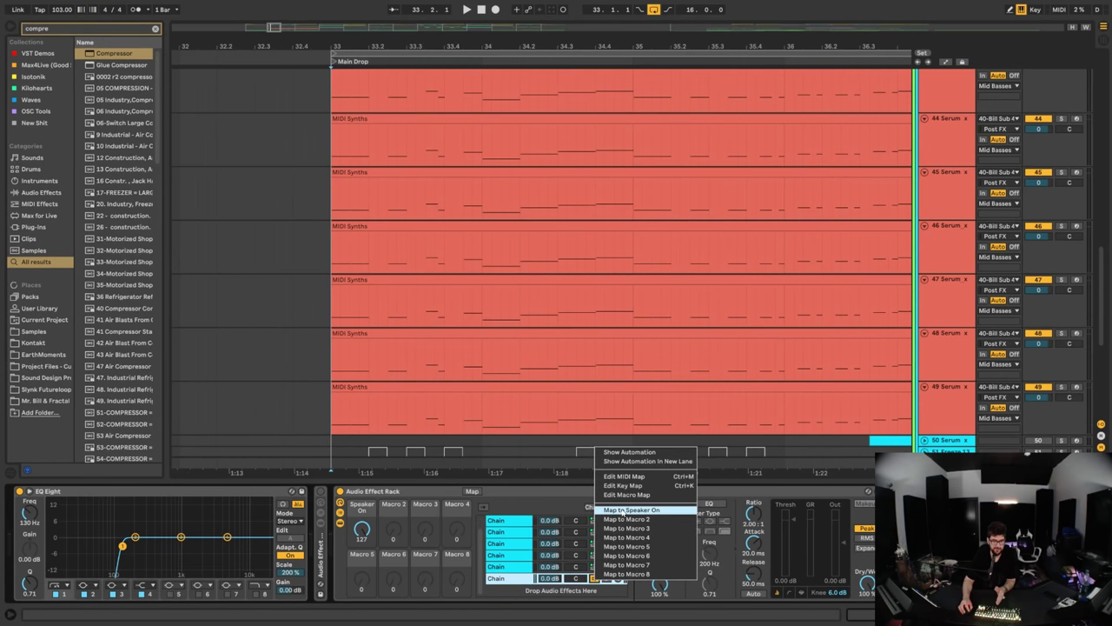
pyautogui.click(622, 508)
# - Show the rack's macro mappings and go through the Speaker On entries one by one to count them
pyautogui.click(472, 491)
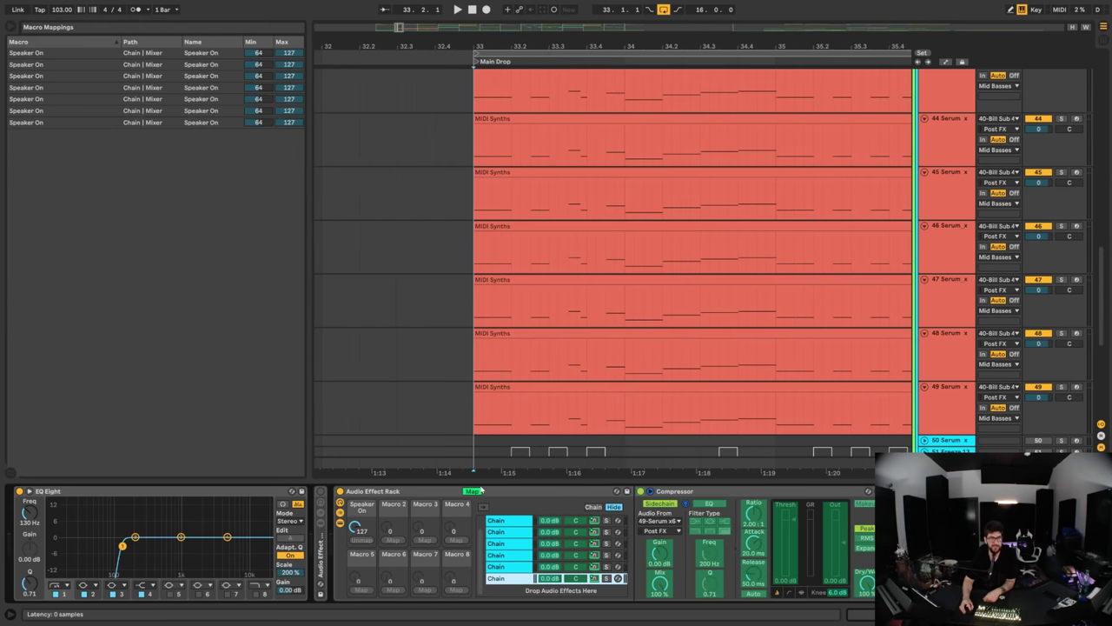
pyautogui.click(264, 53)
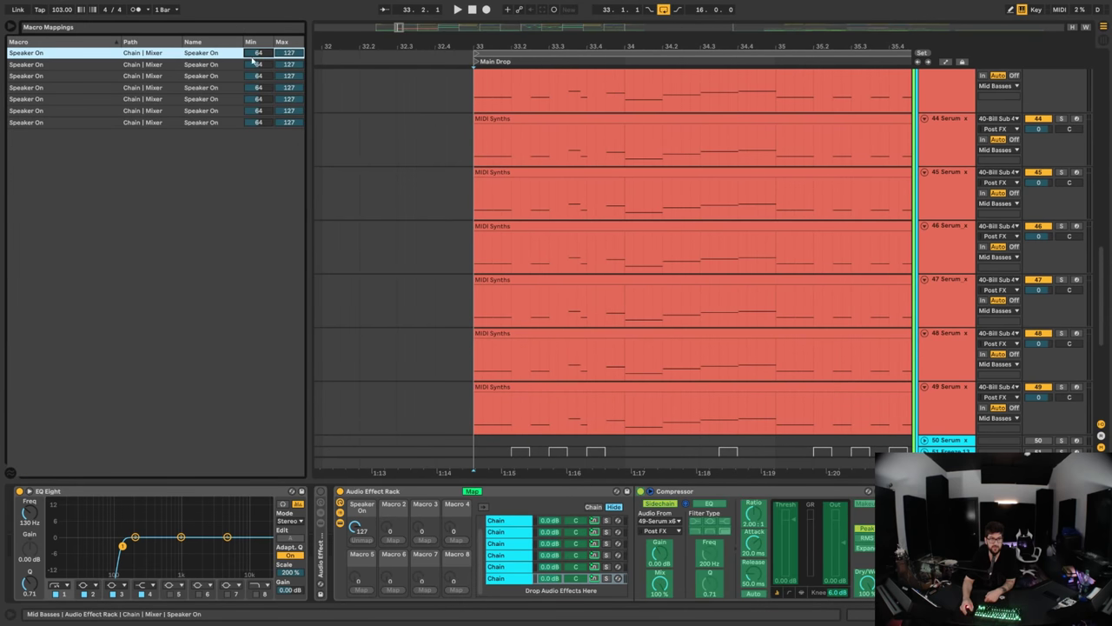
pyautogui.click(44, 64)
pyautogui.click(45, 76)
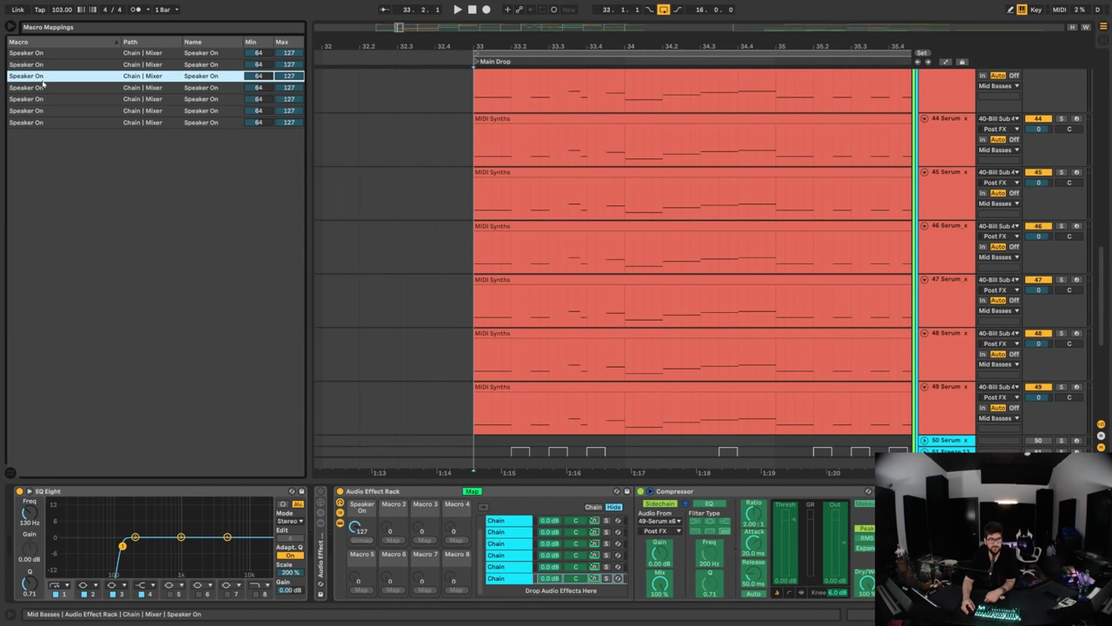
pyautogui.click(44, 87)
pyautogui.click(50, 99)
pyautogui.click(49, 111)
pyautogui.click(54, 123)
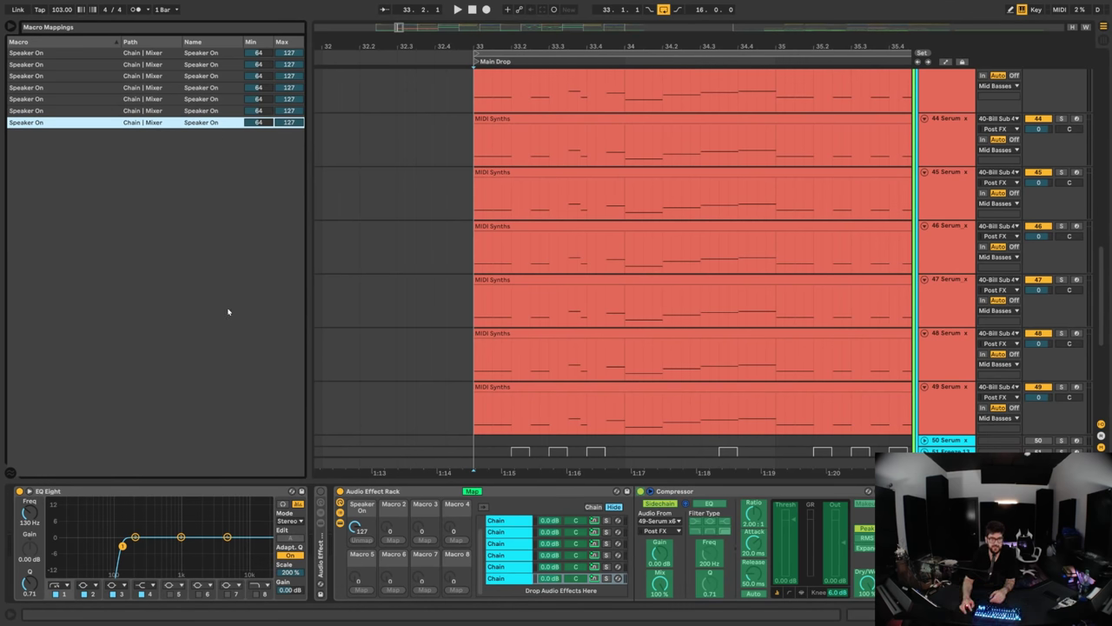
# - Switch to the Windows Calculator, divide 127 by 8, and return to Ableton Live
pyautogui.press('F11')
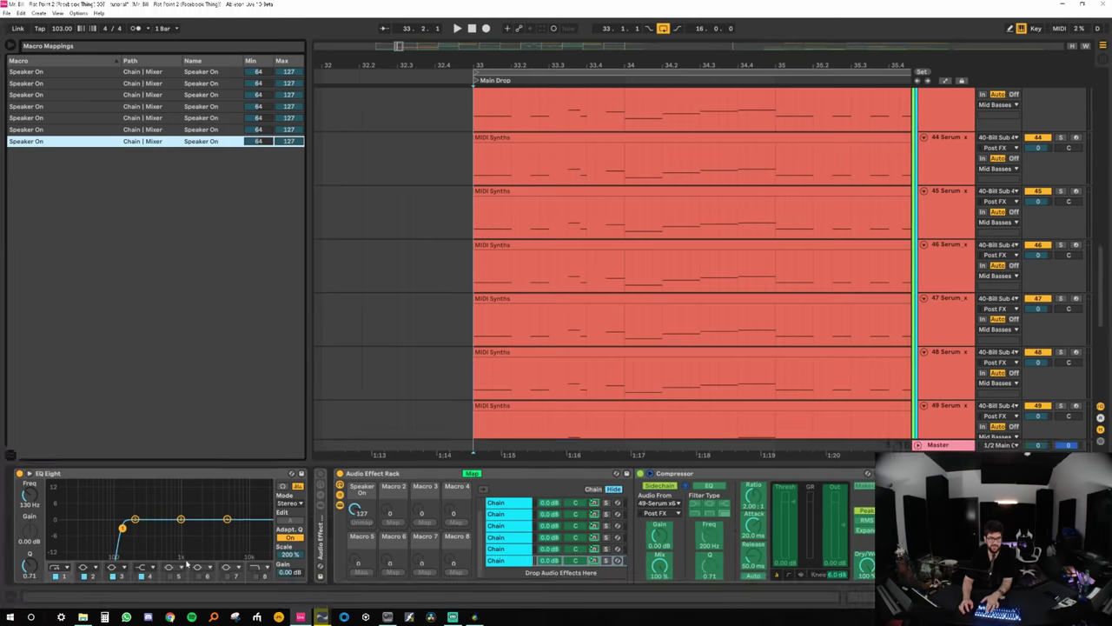
pyautogui.click(106, 613)
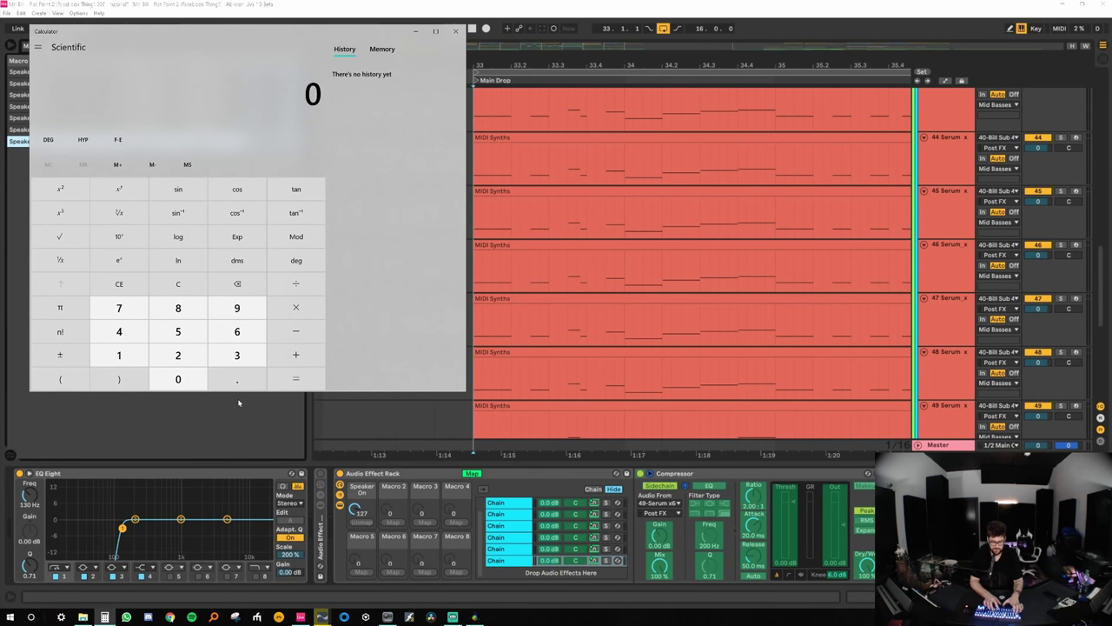
pyautogui.write('127*8')
pyautogui.press('Return')
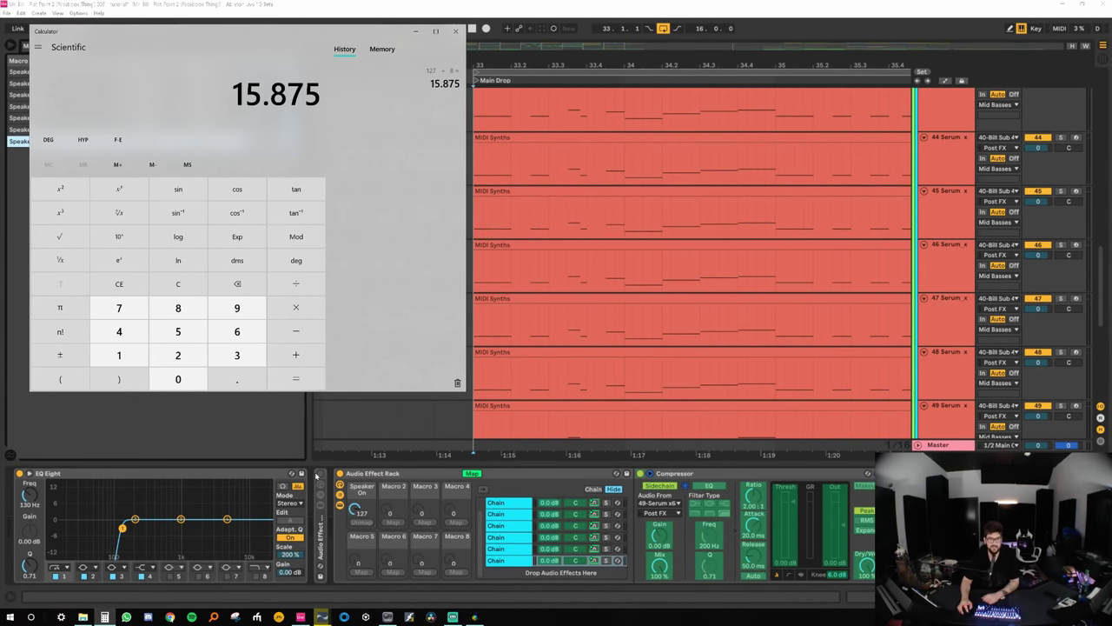
pyautogui.click(372, 452)
# - Set the min–max ranges of the first three Speaker On mappings to 0–15, 15–30 and 30–45
pyautogui.click(259, 71)
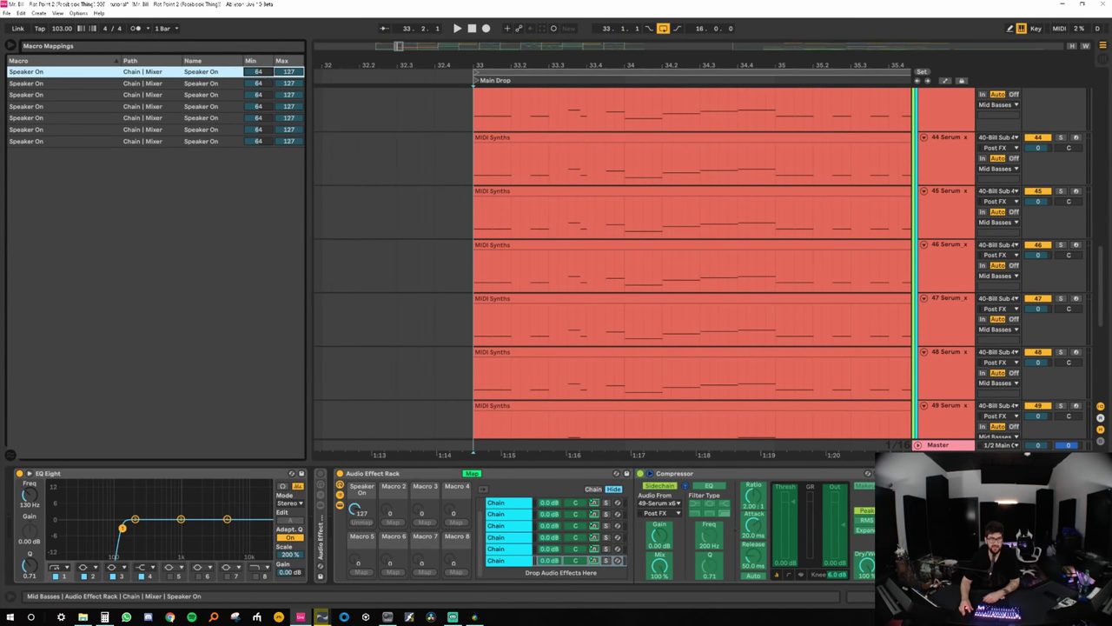
pyautogui.write('0')
pyautogui.click(290, 73)
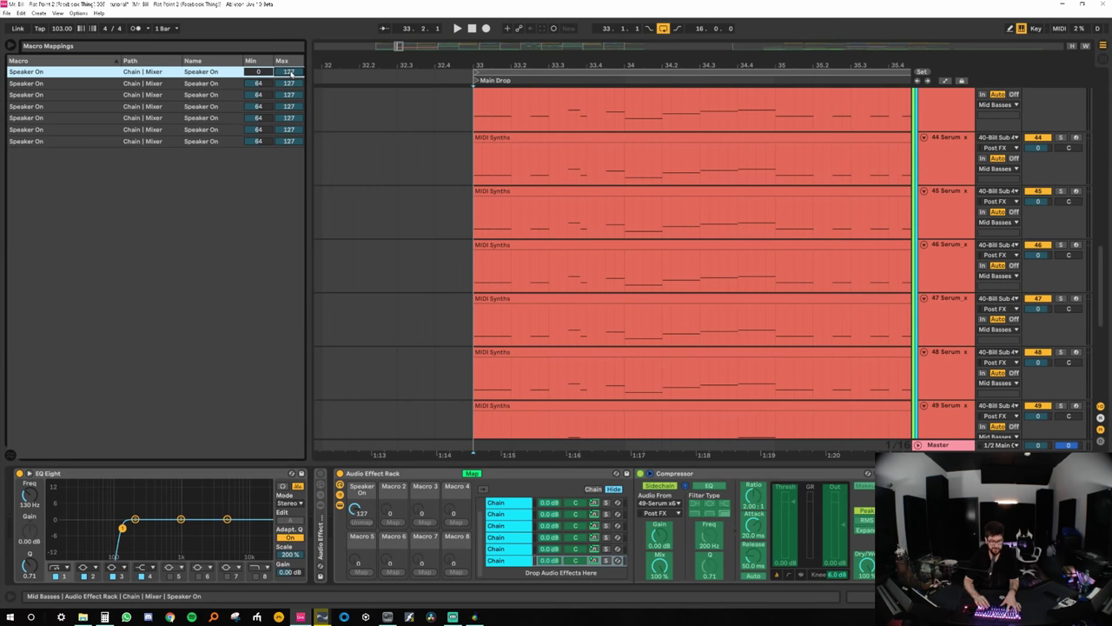
pyautogui.write('15')
pyautogui.click(267, 85)
pyautogui.write('15')
pyautogui.write('30')
pyautogui.click(260, 95)
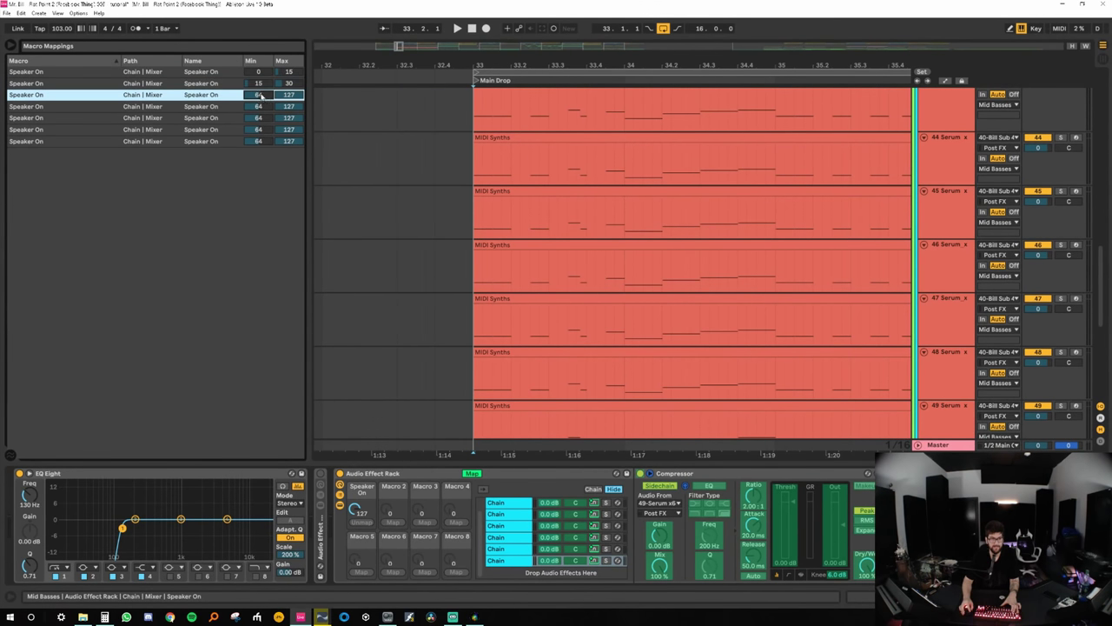
pyautogui.write('30')
pyautogui.write('45')
pyautogui.press('Return')
# - Set the fourth to sixth mapping ranges to 45–60, 60–75 and 75–90, and the seventh mapping's minimum to 90
pyautogui.click(265, 106)
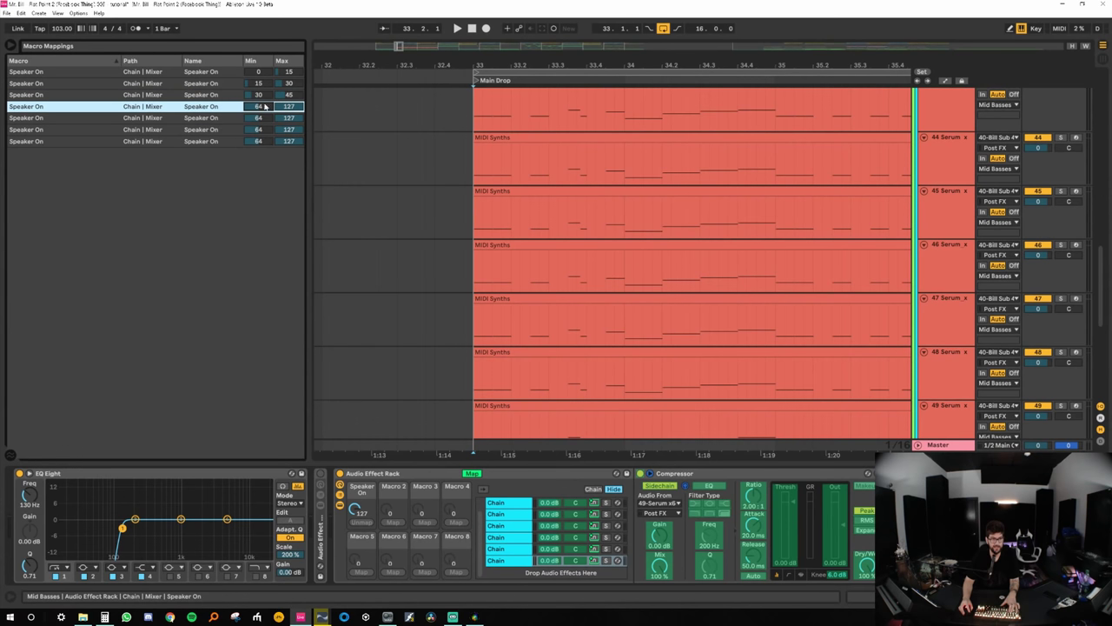
pyautogui.click(290, 106)
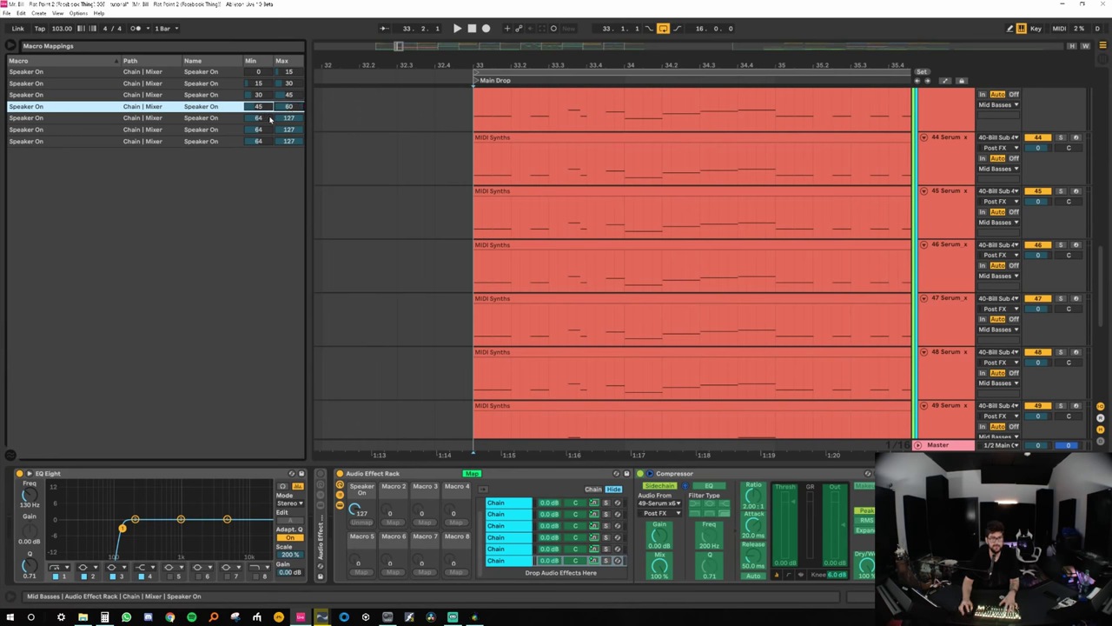
pyautogui.click(270, 118)
pyautogui.click(289, 119)
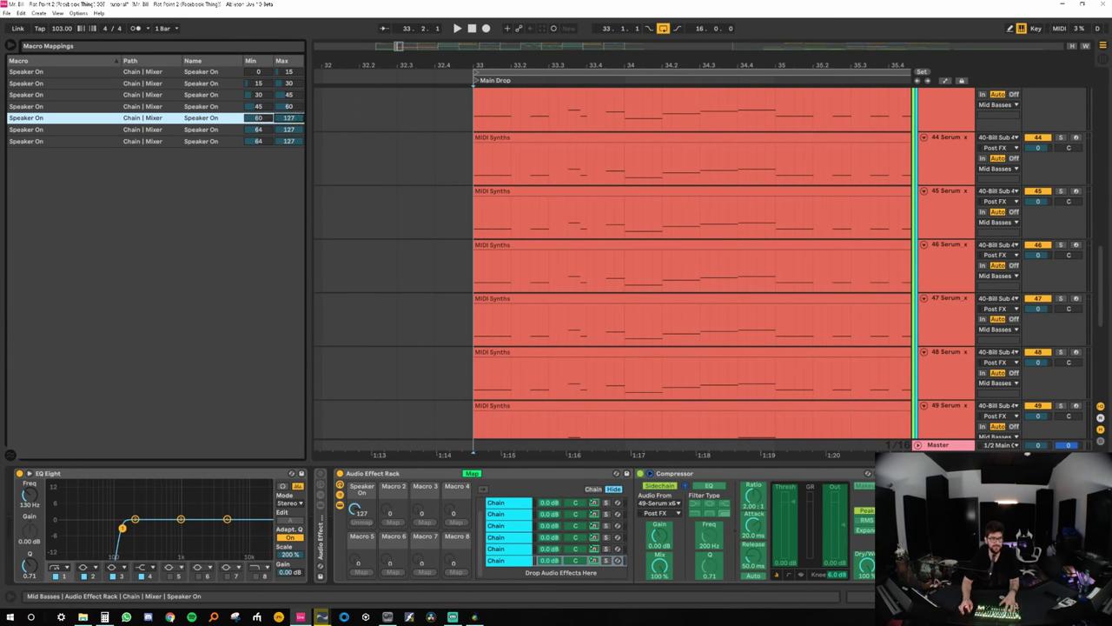
pyautogui.click(271, 129)
pyautogui.write('75')
pyautogui.click(292, 132)
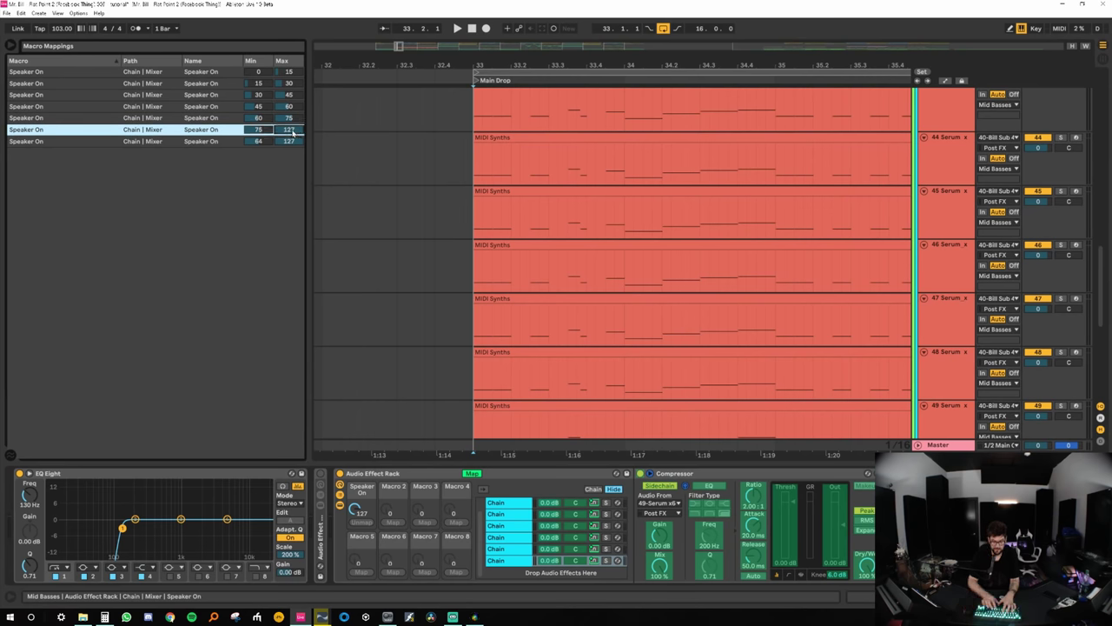
pyautogui.write('90')
pyautogui.click(258, 141)
pyautogui.write('90')
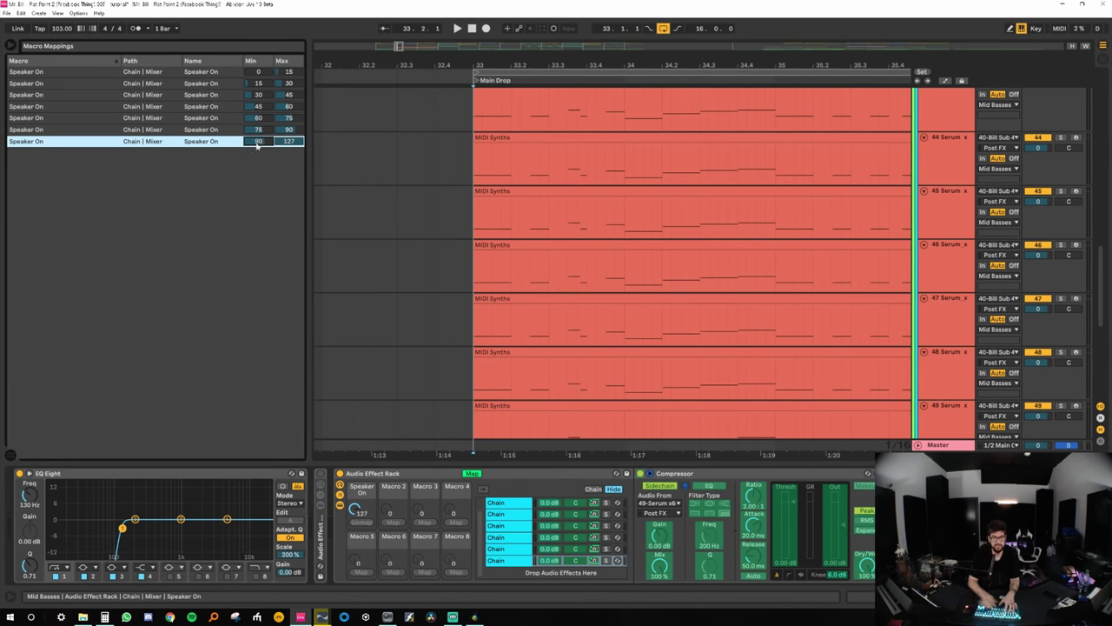
pyautogui.press('Return')
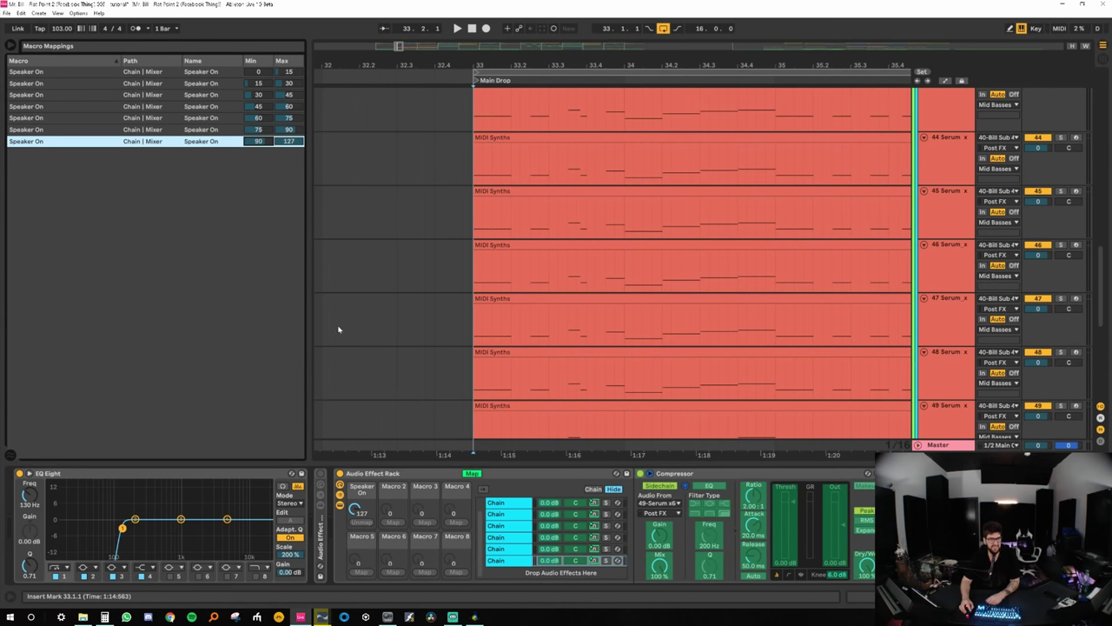
# - Exit macro mapping and set the Speaker On macro to 0
pyautogui.click(470, 473)
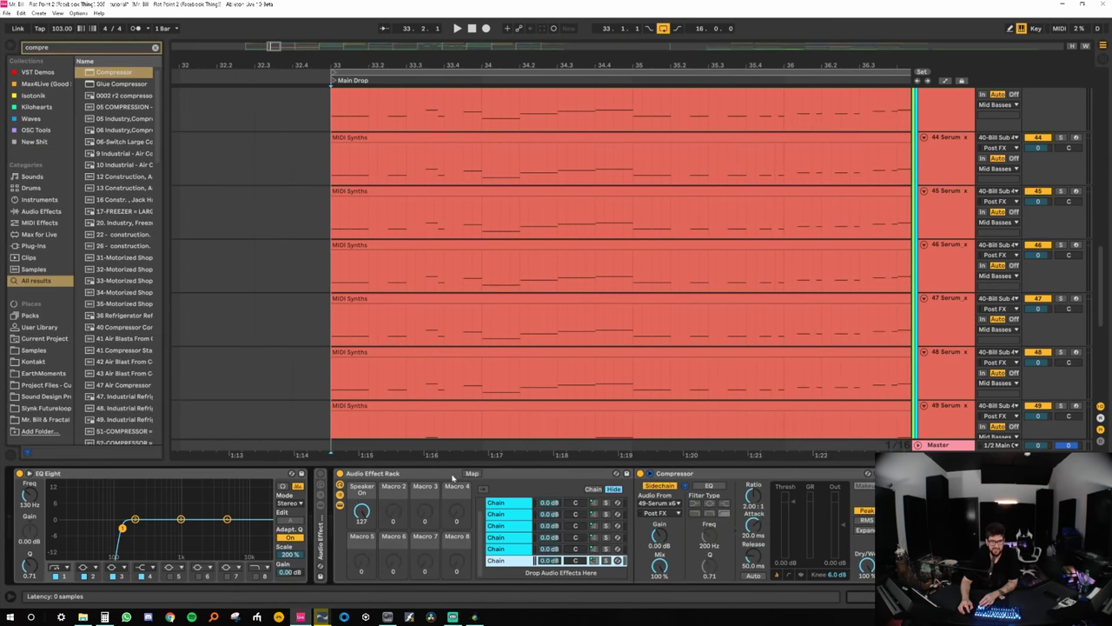
pyautogui.moveTo(361, 513); pyautogui.dragTo(361, 608)
pyautogui.hotkey('ctrl', 'd')
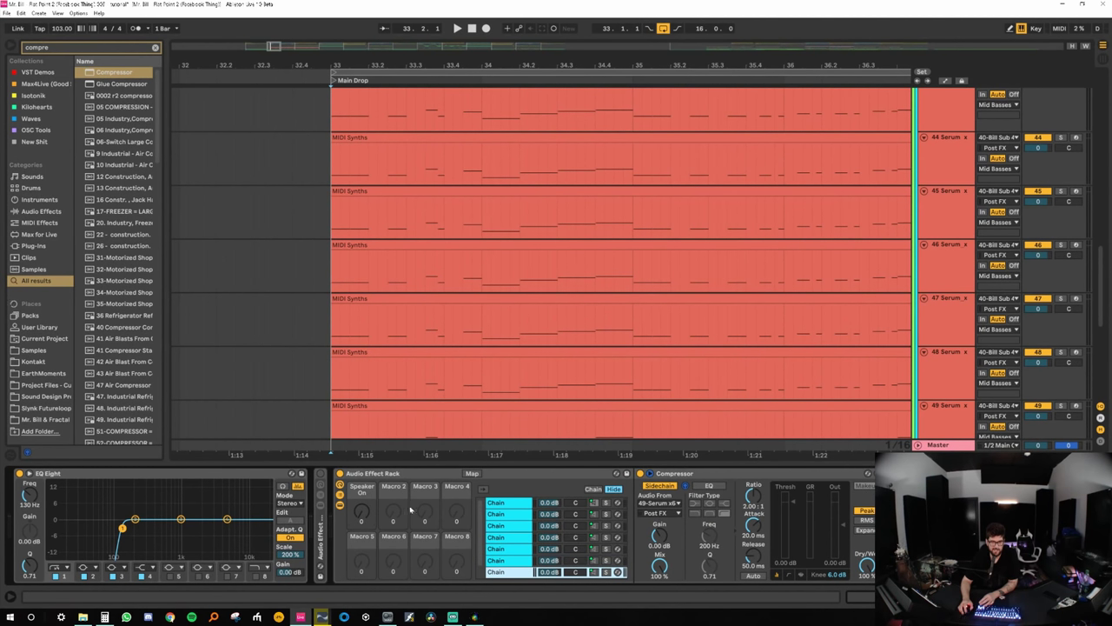
# - Step the Speaker On macro up through 15 and 30, checking the matching chain activators, and return it to 0
pyautogui.moveTo(361, 513); pyautogui.dragTo(361, 510)
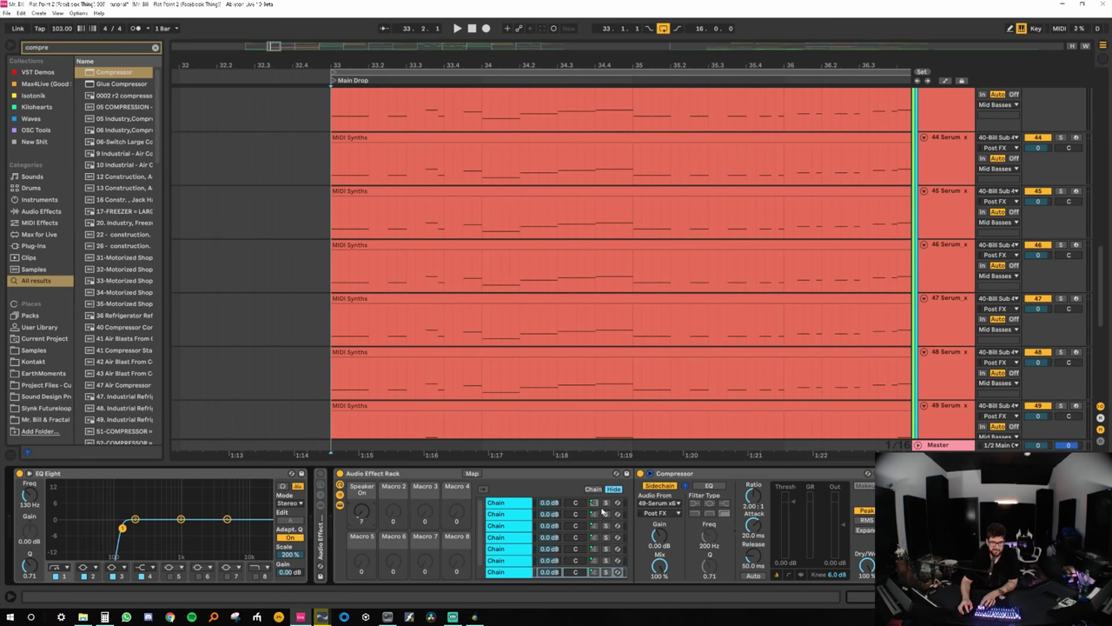
pyautogui.click(599, 507)
pyautogui.click(596, 506)
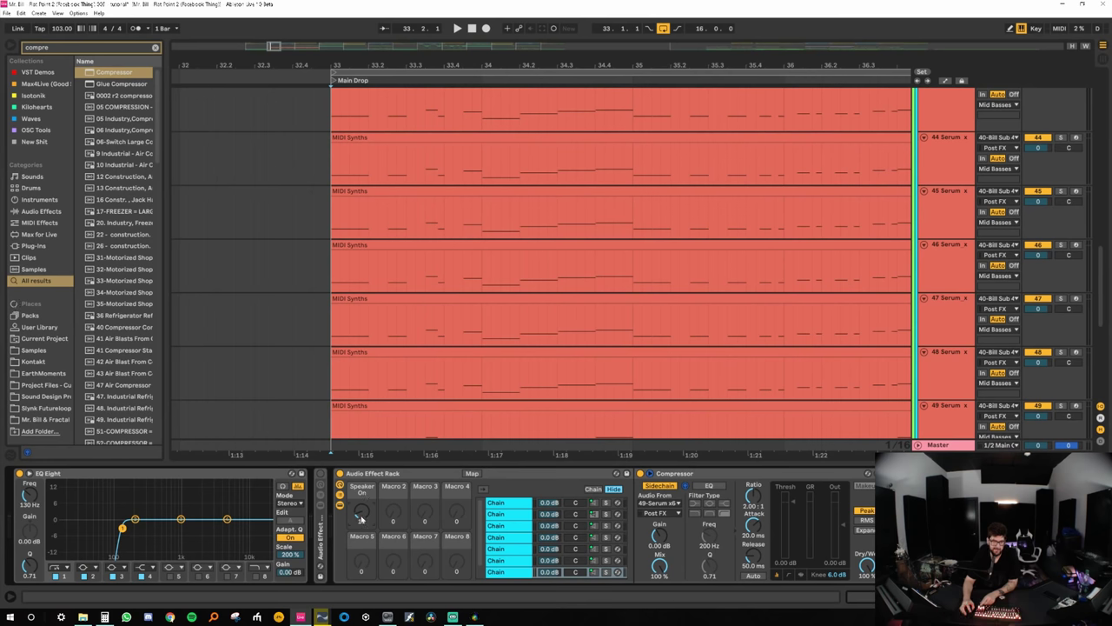
pyautogui.click(595, 514)
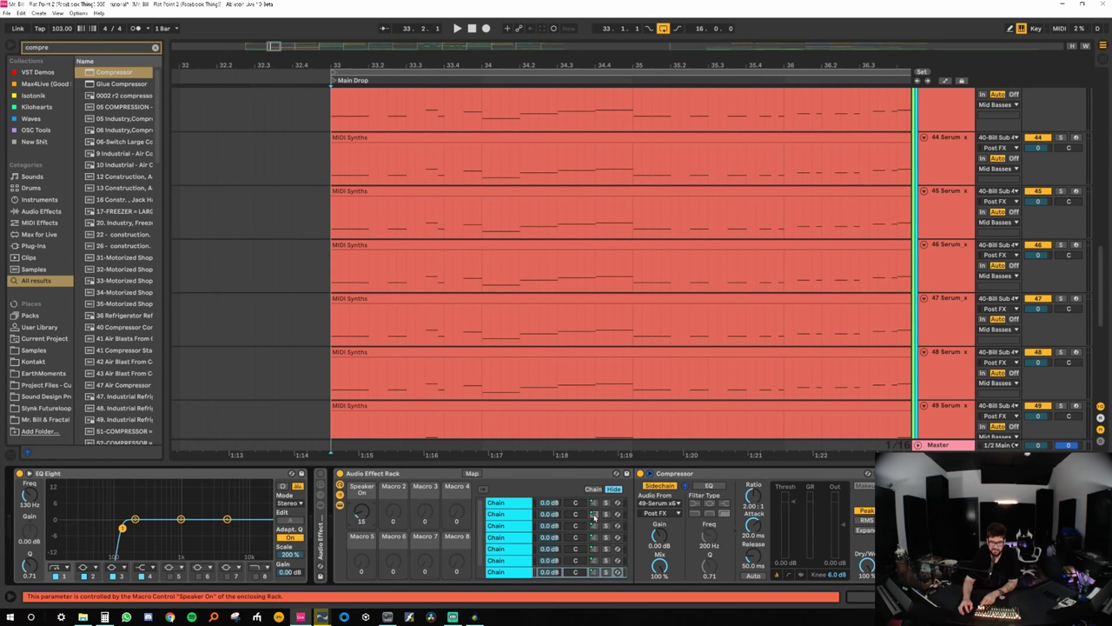
pyautogui.press('F11')
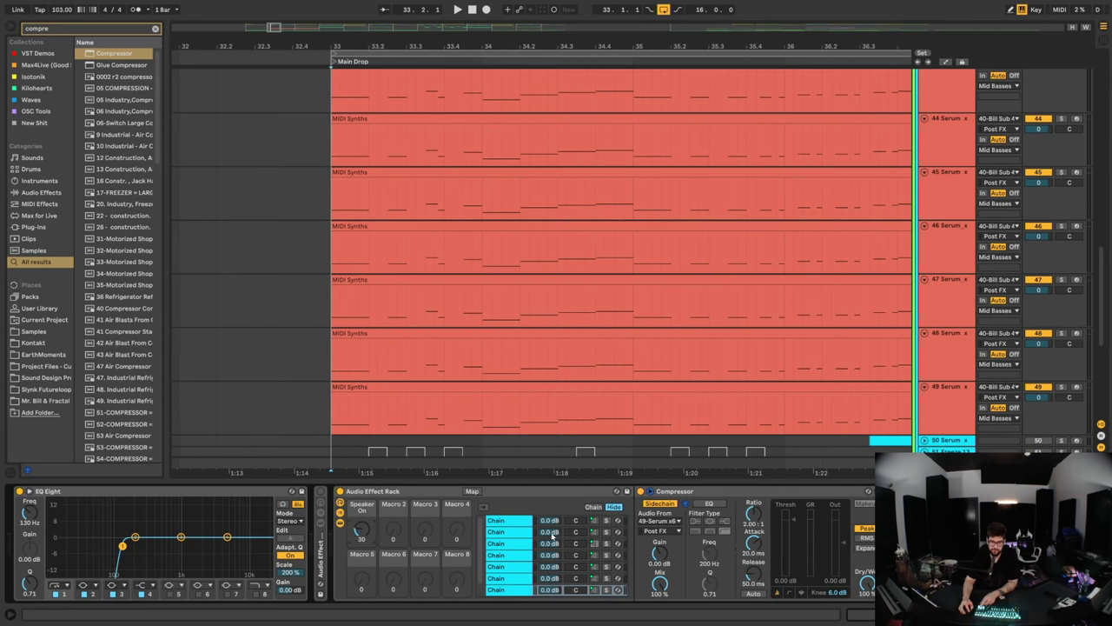
pyautogui.click(593, 547)
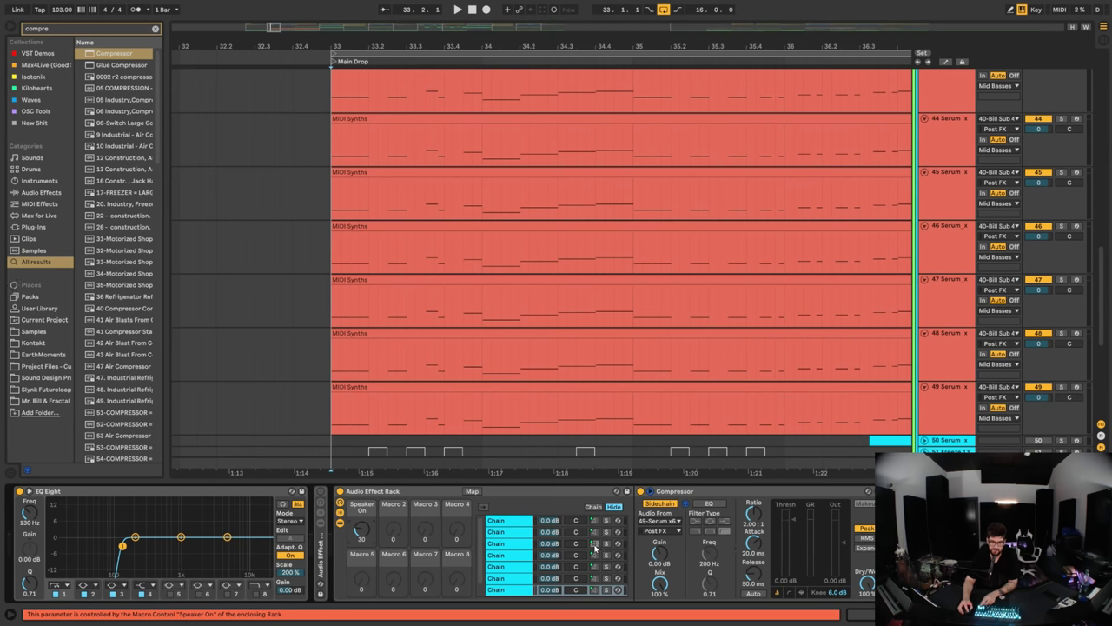
pyautogui.moveTo(361, 533); pyautogui.dragTo(361, 550)
# - Play the Main Drop from bar 33 while turning the Speaker On macro to hear the chains switch
pyautogui.scroll(4, 437, 414)
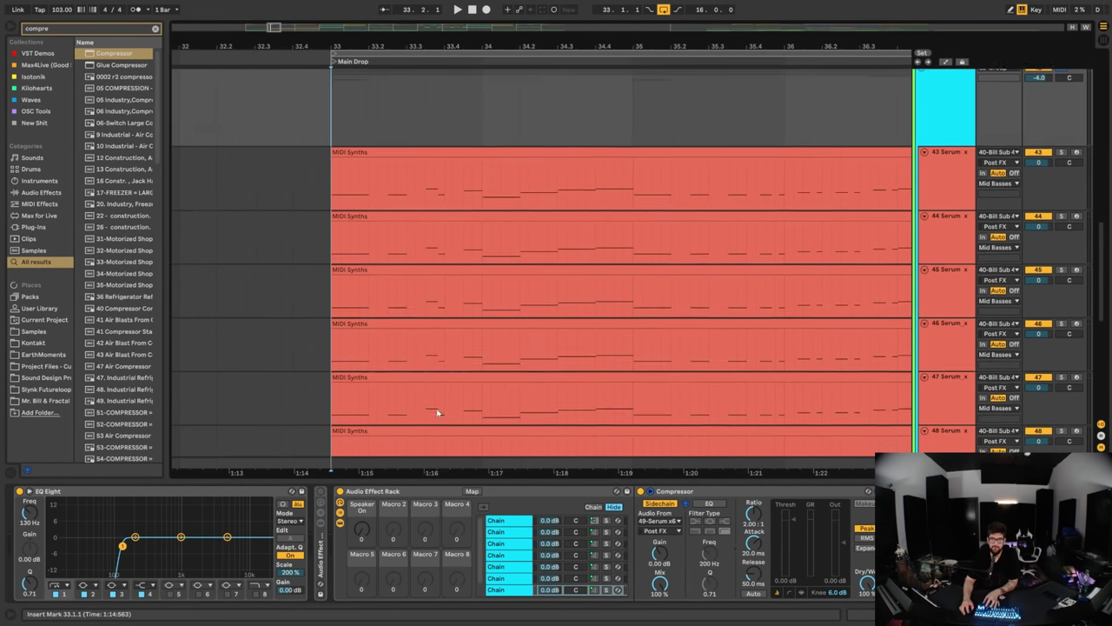
pyautogui.scroll(2, 437, 414)
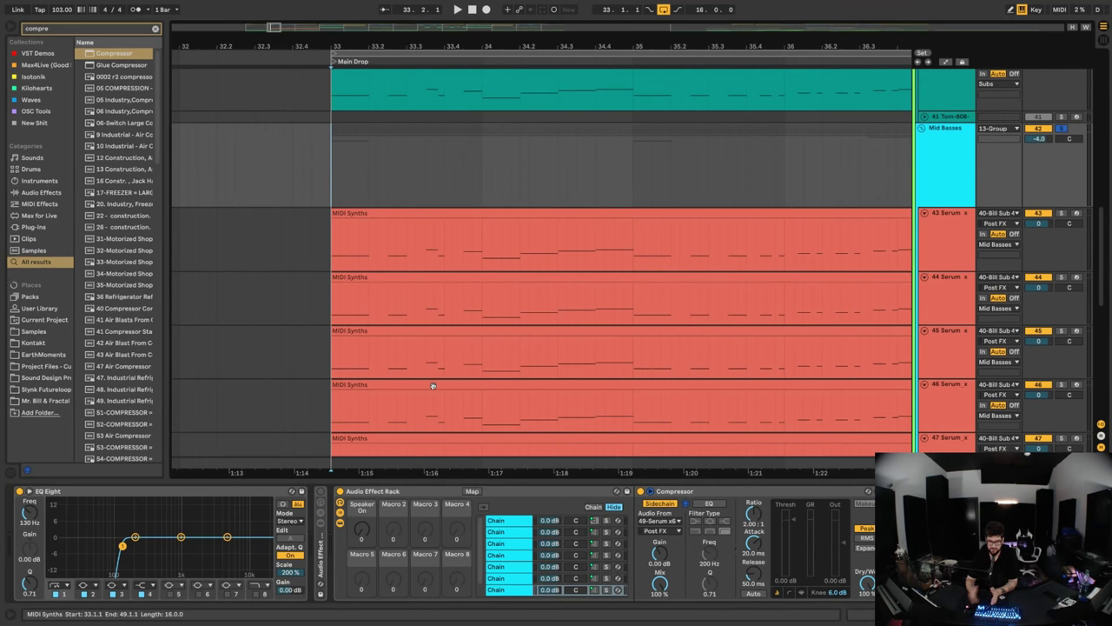
pyautogui.press('space')
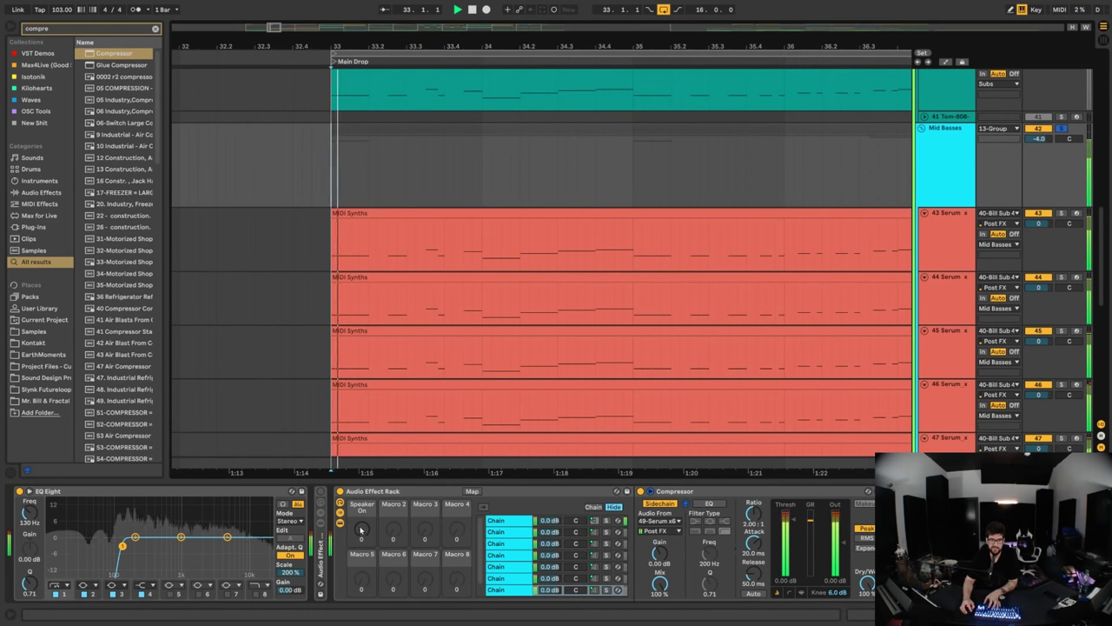
pyautogui.moveTo(360, 530)
pyautogui.mouseDown()
pyautogui.moveTo(360, 465)
pyautogui.moveTo(365, 531)
pyautogui.mouseUp()
# - Enlarge the Mid Basses track and draw stepped Speaker On automation with varied levels from bar 33 to bar 36
pyautogui.moveTo(928, 208); pyautogui.dragTo(928, 244)
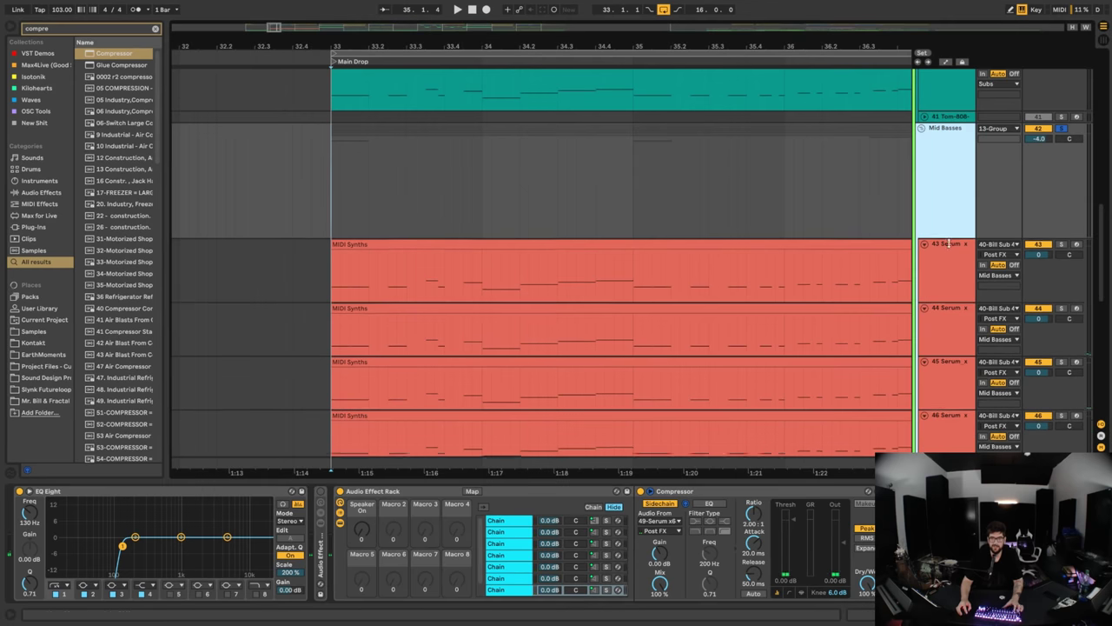
pyautogui.press('a')
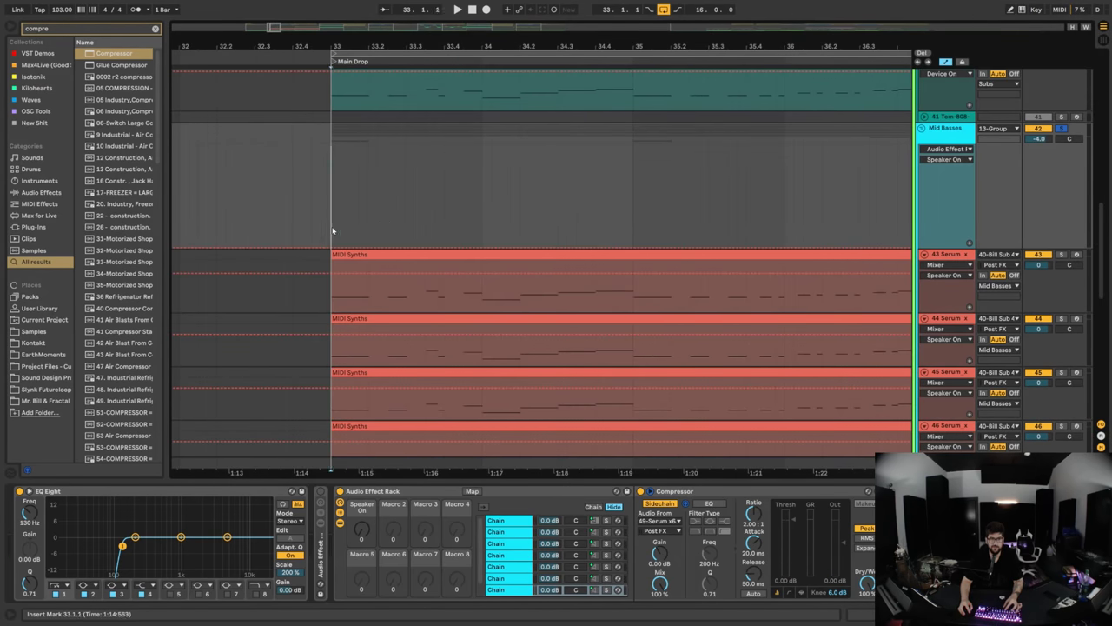
pyautogui.moveTo(334, 231); pyautogui.dragTo(382, 225)
pyautogui.rightClick(383, 212)
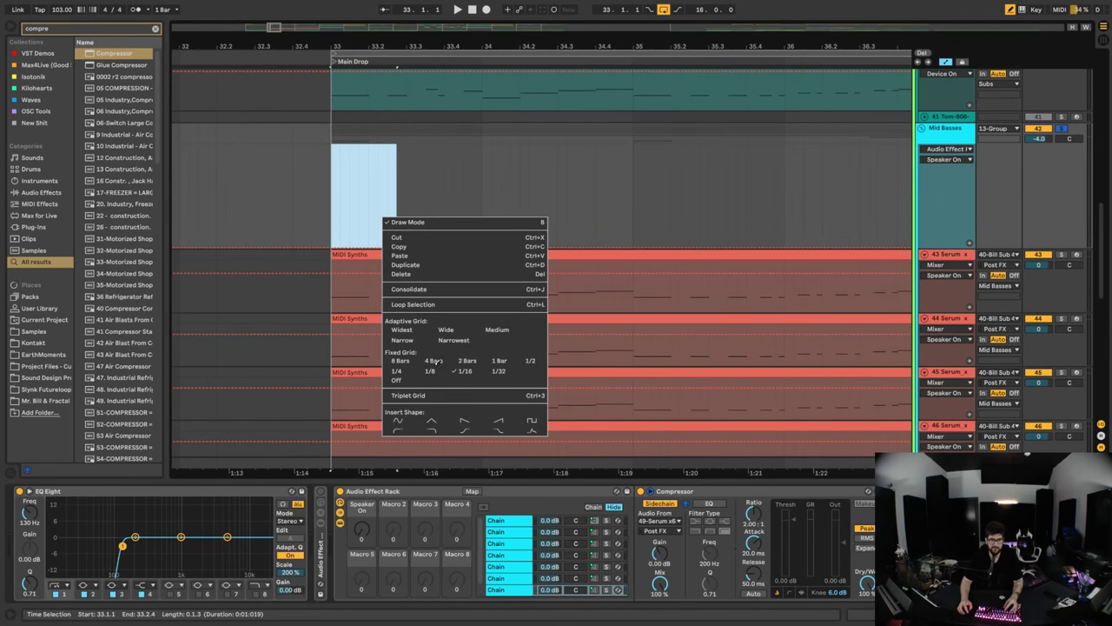
pyautogui.press('Escape')
pyautogui.moveTo(392, 227)
pyautogui.mouseDown()
pyautogui.moveTo(431, 230)
pyautogui.moveTo(432, 200)
pyautogui.moveTo(459, 215)
pyautogui.moveTo(502, 179)
pyautogui.moveTo(534, 197)
pyautogui.moveTo(562, 183)
pyautogui.moveTo(570, 154)
pyautogui.moveTo(616, 173)
pyautogui.moveTo(653, 157)
pyautogui.moveTo(696, 225)
pyautogui.moveTo(778, 151)
pyautogui.mouseUp()
pyautogui.press('b')
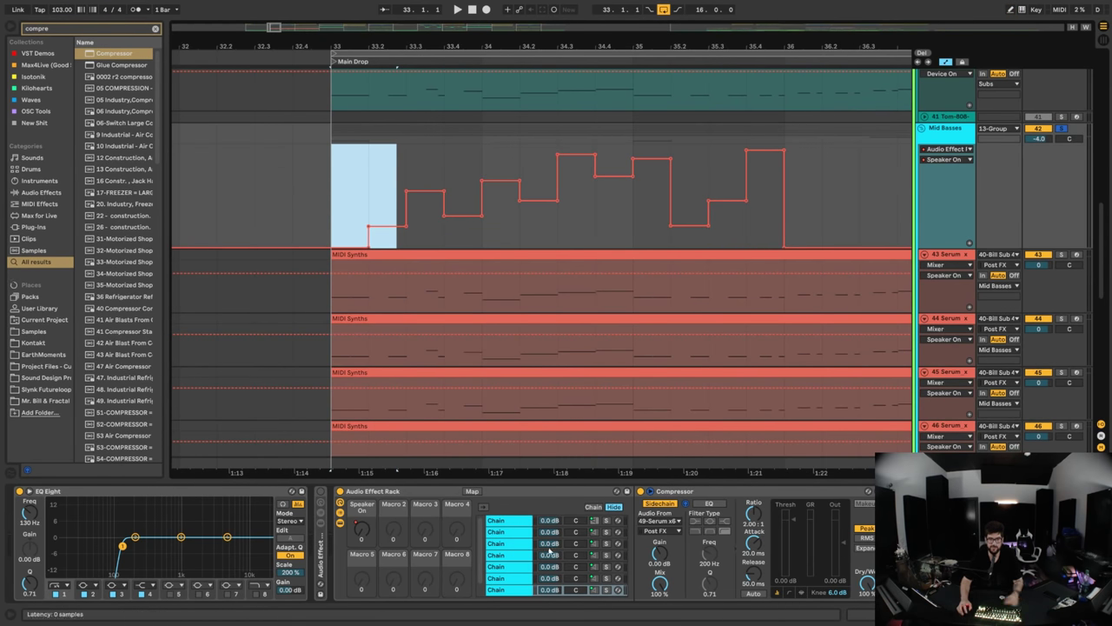
# - Show the rack's first chain and play the Main Drop from bar 33 to hear the Speaker On automation
pyautogui.click(510, 528)
pyautogui.click(686, 509)
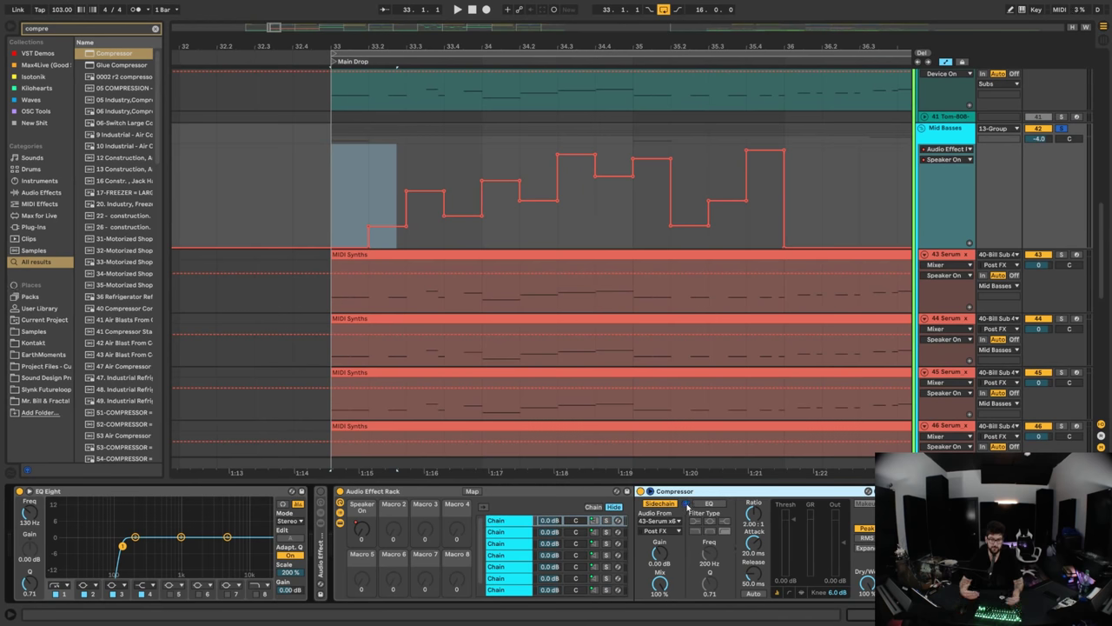
pyautogui.click(339, 196)
pyautogui.press('space')
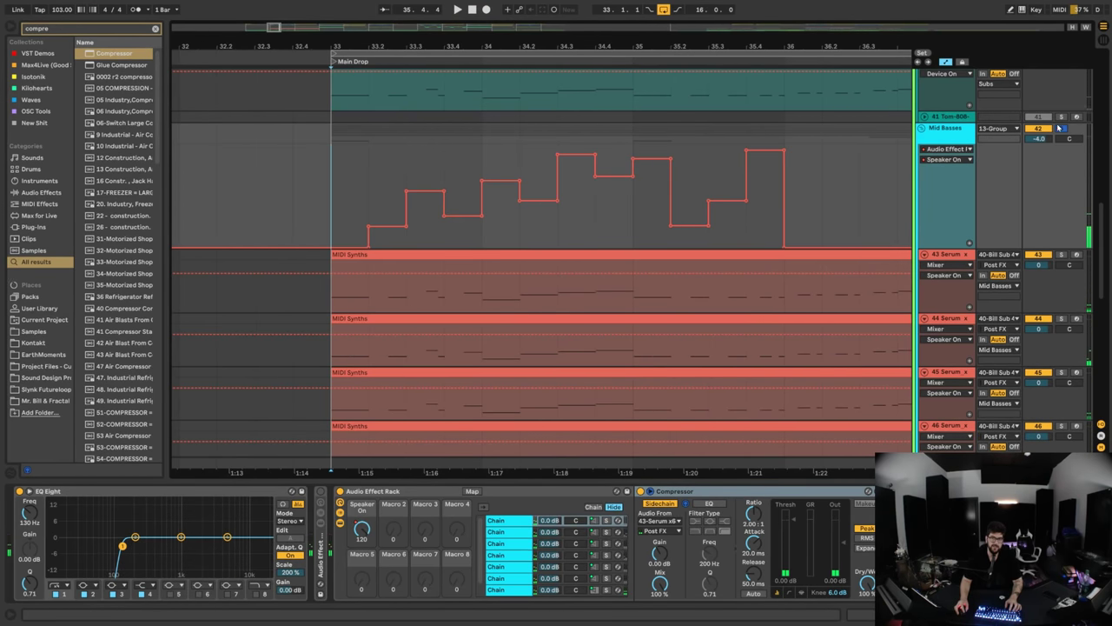
# - Undo all the Speaker On automation drawn on the Mid Basses track
pyautogui.hotkey('ctrl', 'z')
pyautogui.hotkey('ctrl', 'z')
pyautogui.hotkey('ctrl', 'z')
pyautogui.hotkey('ctrl', 'z')
pyautogui.hotkey('ctrl', 'z')
pyautogui.hotkey('ctrl', 'z')
pyautogui.hotkey('ctrl', 'z')
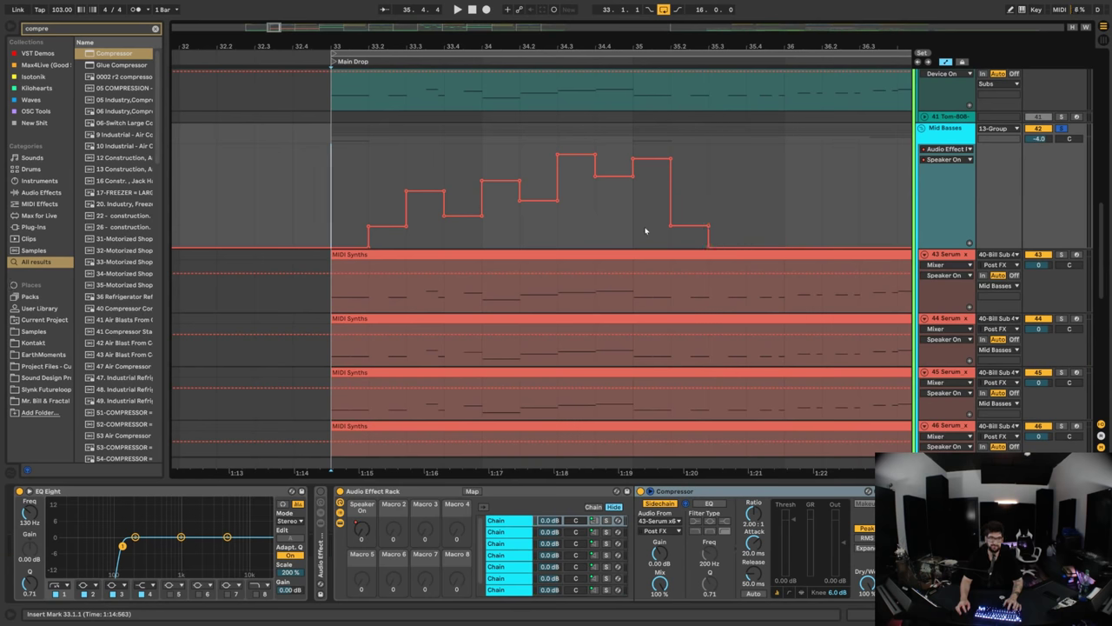
pyautogui.hotkey('ctrl', 'z')
pyautogui.hotkey('ctrl', 'z')
pyautogui.hotkey('ctrl', 'z')
pyautogui.hotkey('ctrl', 'z')
pyautogui.hotkey('ctrl', 'z')
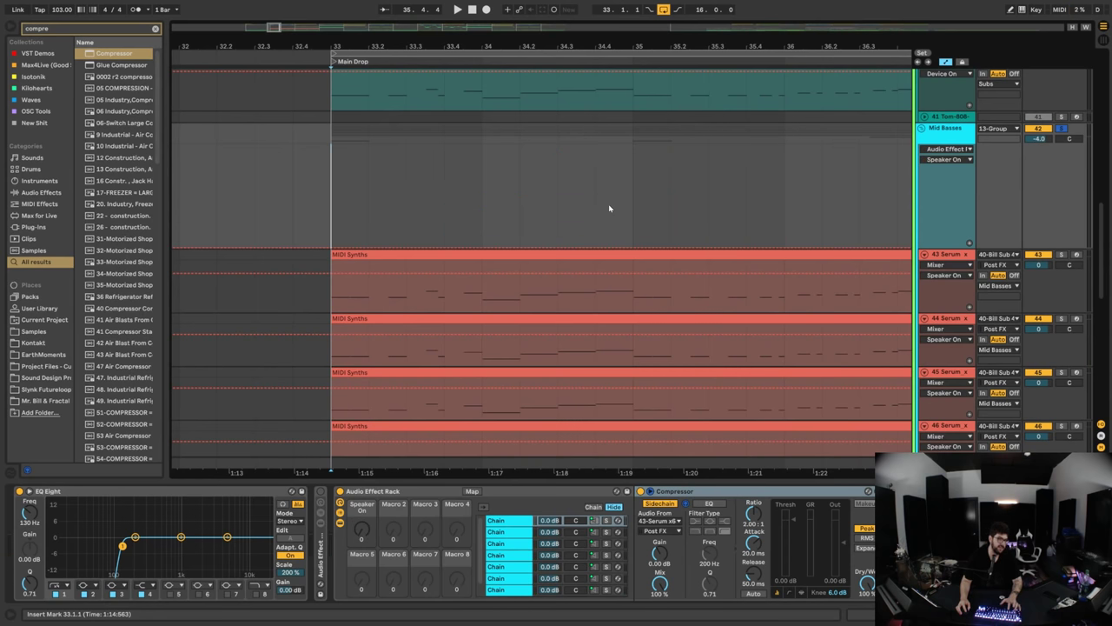
# - Delete the MIDI Synths clips from Serum tracks 43 to 49, keeping the Bill Sub 4 clip
pyautogui.moveTo(547, 46); pyautogui.dragTo(547, 35)
pyautogui.scroll(-2, 616, 353)
pyautogui.hotkey('ctrl', 'alt', 'l')
pyautogui.scroll(3, 593, 308)
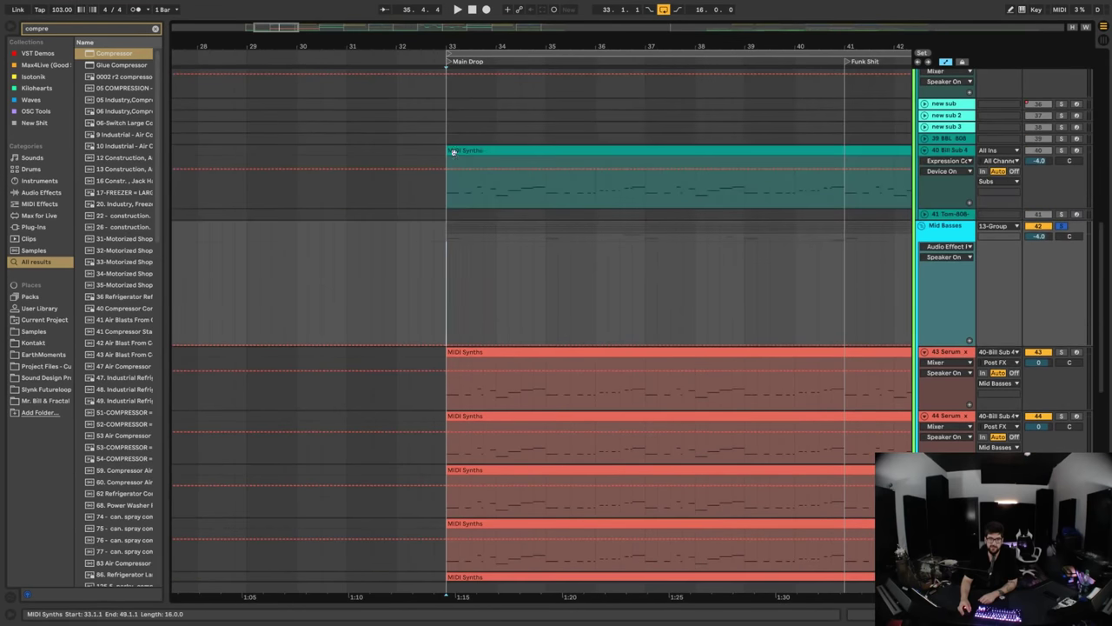
pyautogui.click(453, 149)
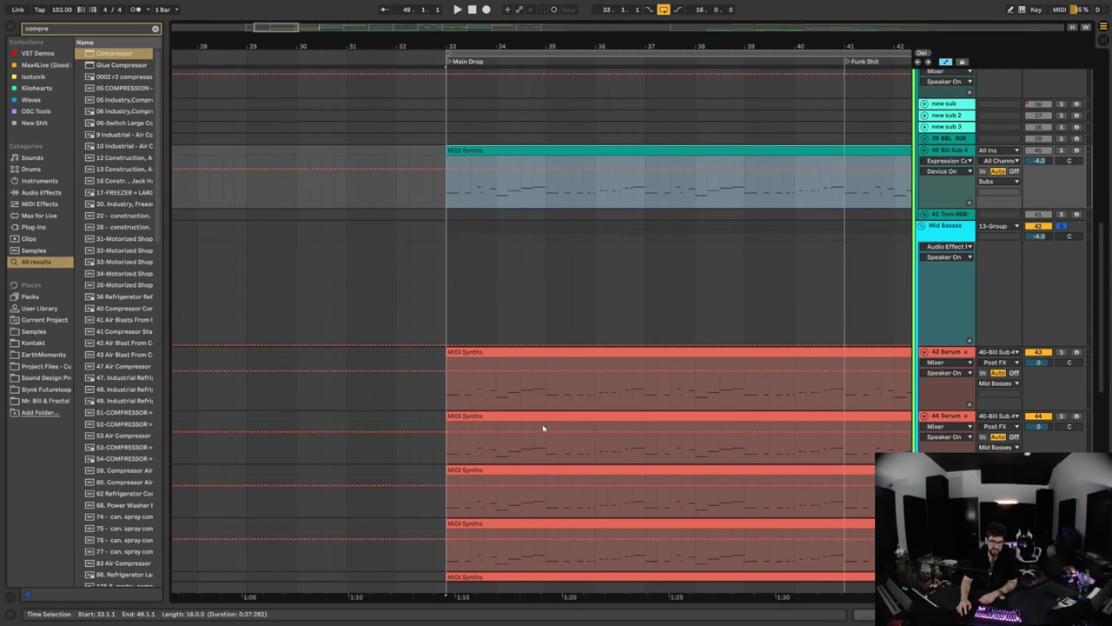
pyautogui.click(545, 352)
pyautogui.scroll(-4, 545, 362)
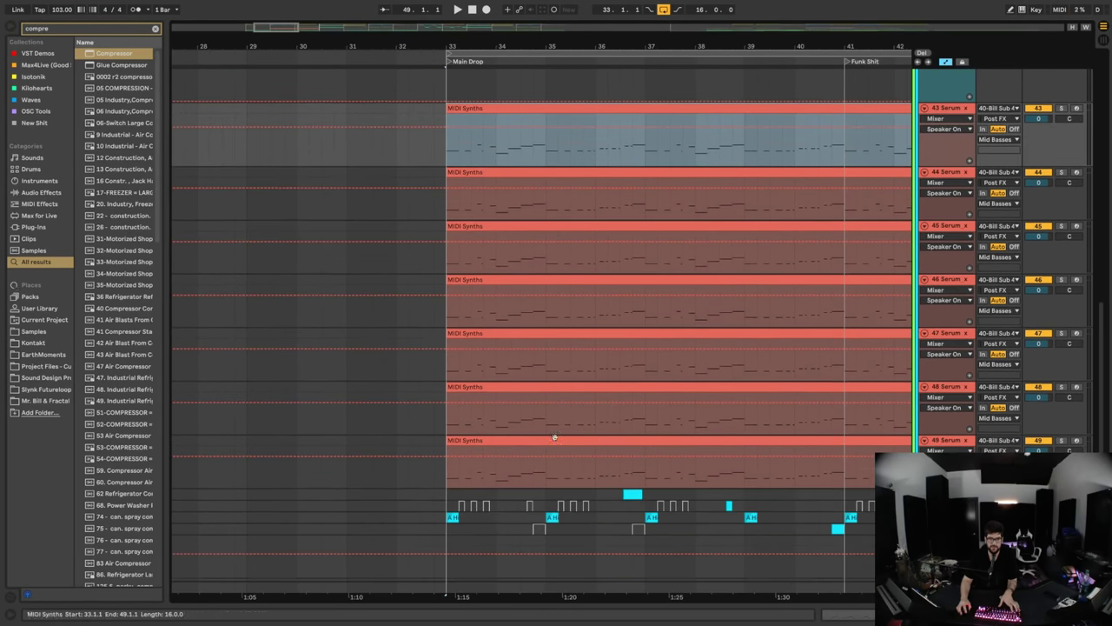
pyautogui.keyDown('shift'); pyautogui.click(555, 439); pyautogui.keyUp('shift')
pyautogui.press('Delete')
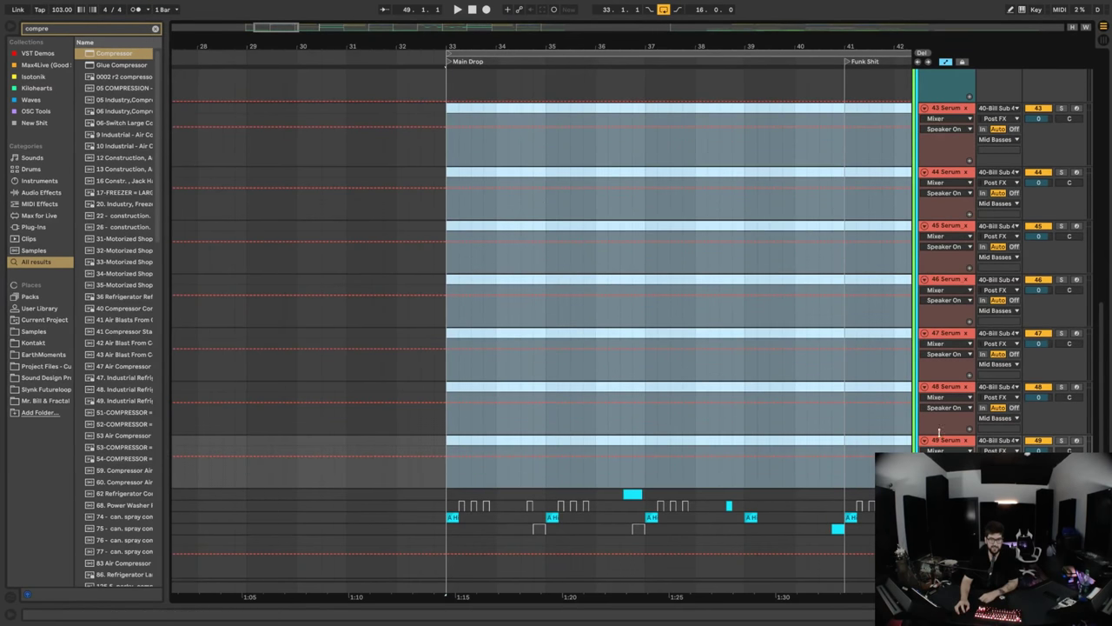
# - Set MIDI input of Serum tracks 43 to 49 to 40-Bill Sub 4 and their monitoring to In
pyautogui.click(725, 427)
pyautogui.click(951, 441)
pyautogui.scroll(3, 947, 417)
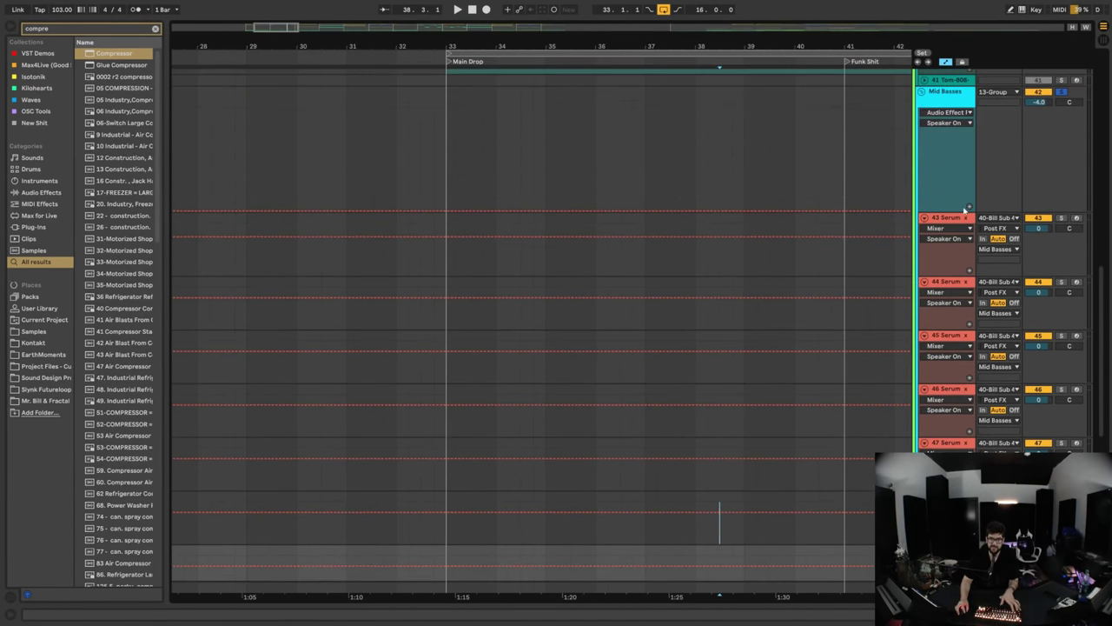
pyautogui.keyDown('shift'); pyautogui.click(952, 218); pyautogui.keyUp('shift')
pyautogui.click(989, 218)
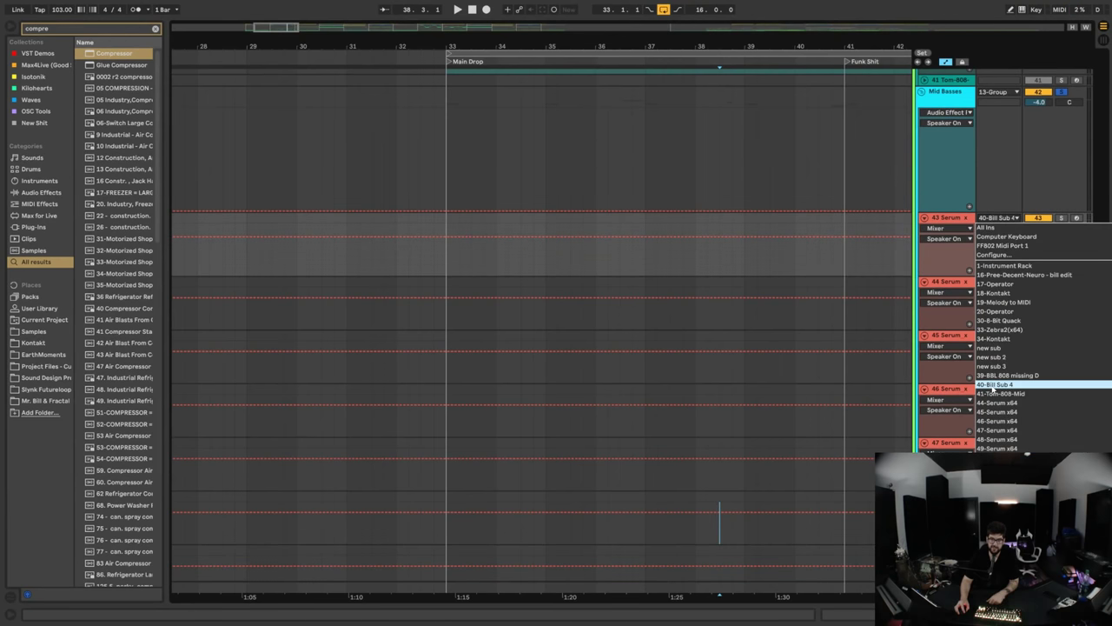
pyautogui.click(990, 386)
pyautogui.click(982, 238)
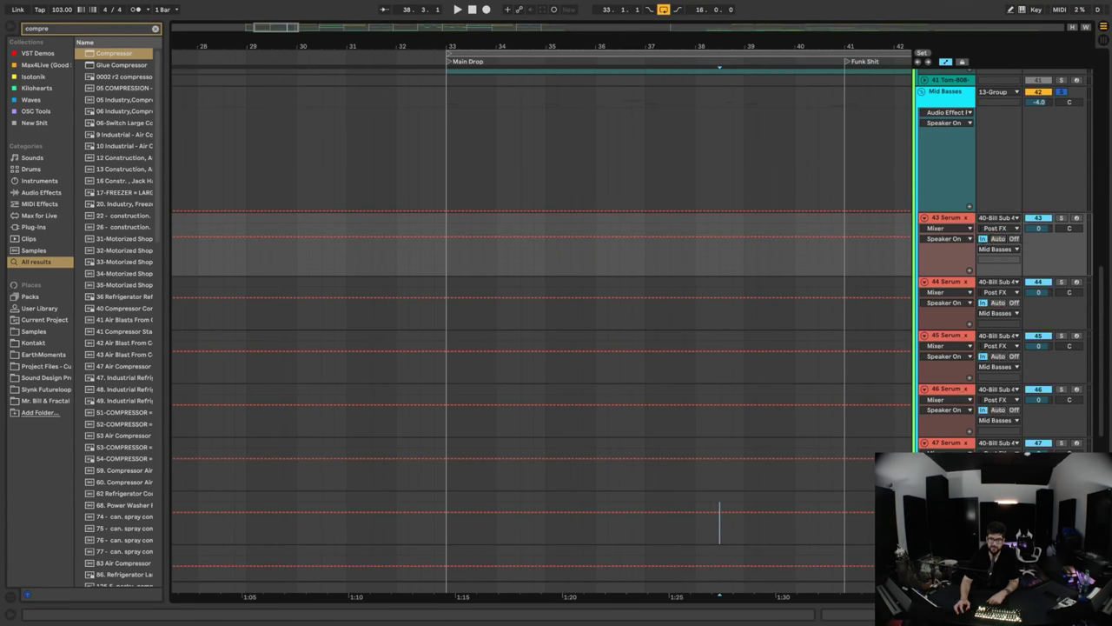
# - Open the Bill Sub 4 clip, shift its opening notes up by octaves and reverse the note order
pyautogui.click(452, 234)
pyautogui.scroll(3, 633, 197)
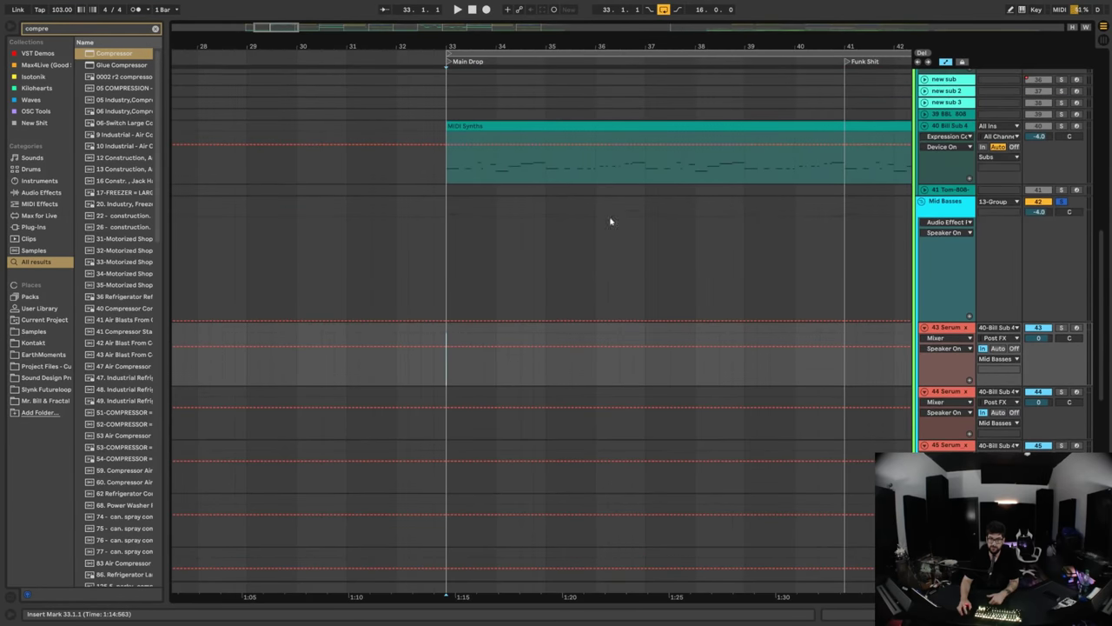
pyautogui.doubleClick(521, 126)
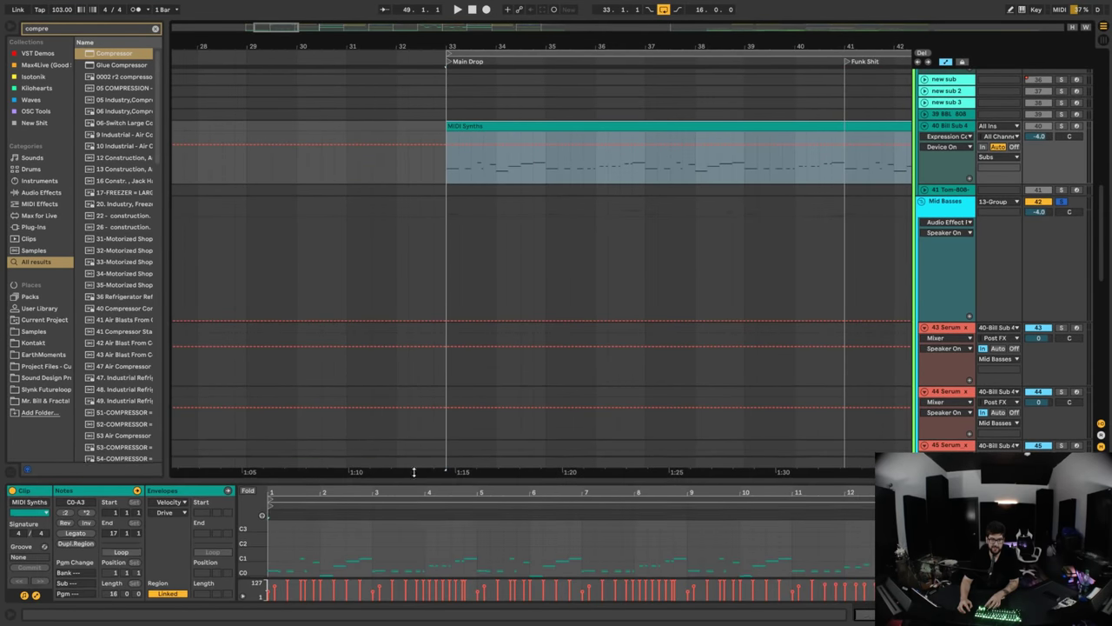
pyautogui.moveTo(412, 445); pyautogui.dragTo(412, 404)
pyautogui.moveTo(293, 527); pyautogui.dragTo(377, 563)
pyautogui.hotkey('shift', 'Up')
pyautogui.hotkey('shift', 'Up')
pyautogui.hotkey('shift', 'Down')
pyautogui.hotkey('shift', 'Up')
pyautogui.hotkey('shift', 'Up')
pyautogui.click(65, 448)
pyautogui.click(330, 494)
pyautogui.click(486, 127)
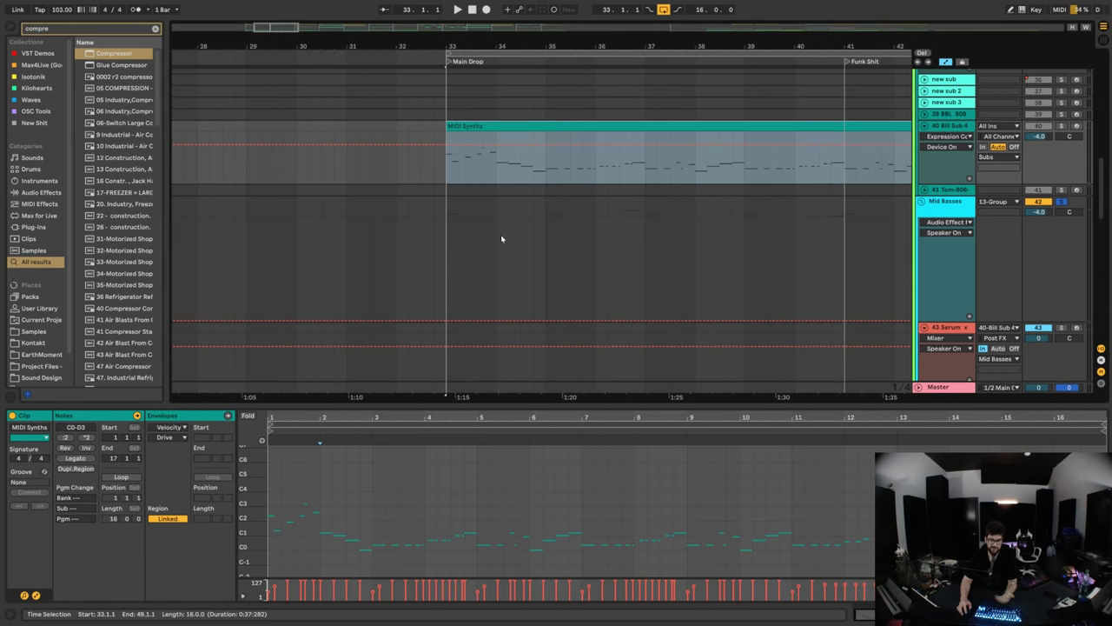
# - Play the Main Drop from bar 33 while turning the Mid Basses rack's Speaker On macro
pyautogui.scroll(-2, 500, 245)
pyautogui.click(446, 215)
pyautogui.press('space')
pyautogui.scroll(3, 551, 174)
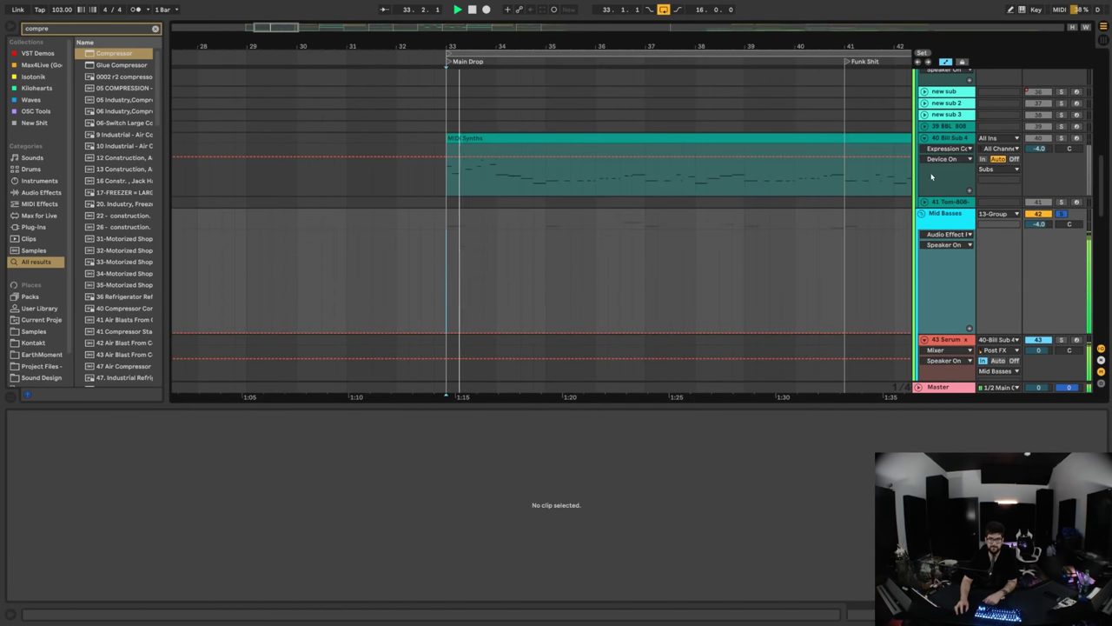
pyautogui.click(947, 221)
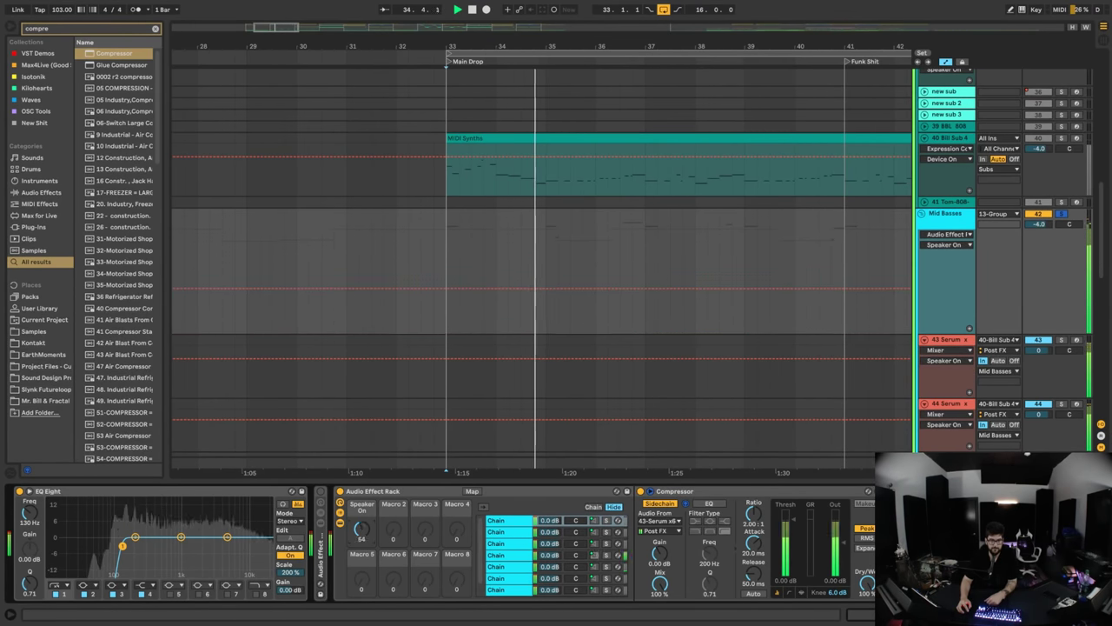
pyautogui.press('space')
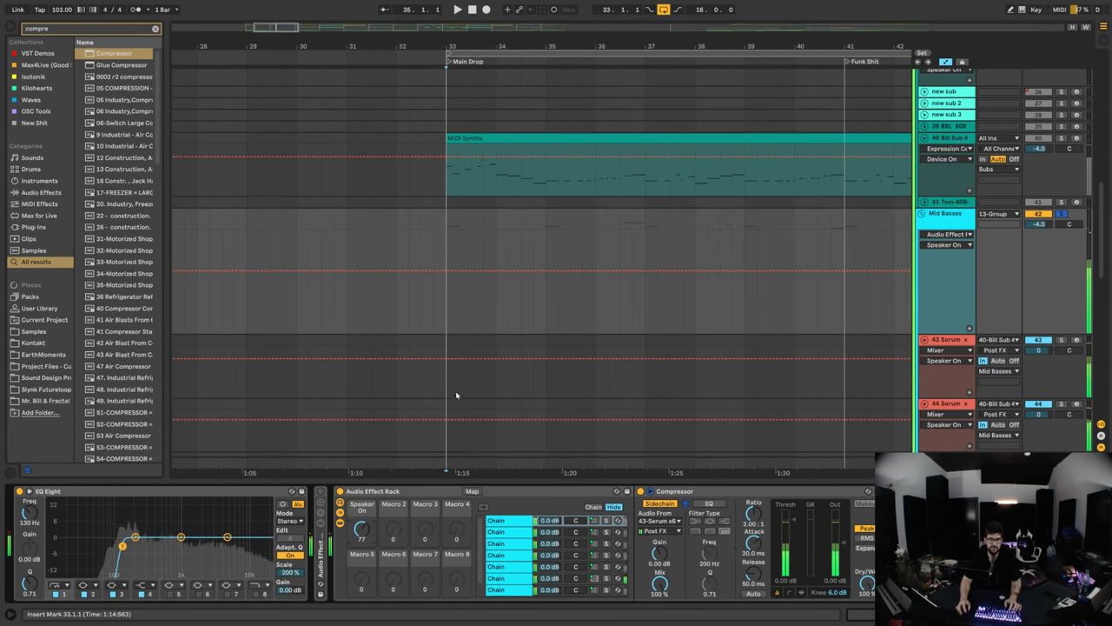
# - Copy bars 37–39 of the Bill Sub 4 clip and paste them over its opening from bar 33
pyautogui.click(532, 137)
pyautogui.moveTo(648, 182); pyautogui.dragTo(745, 175)
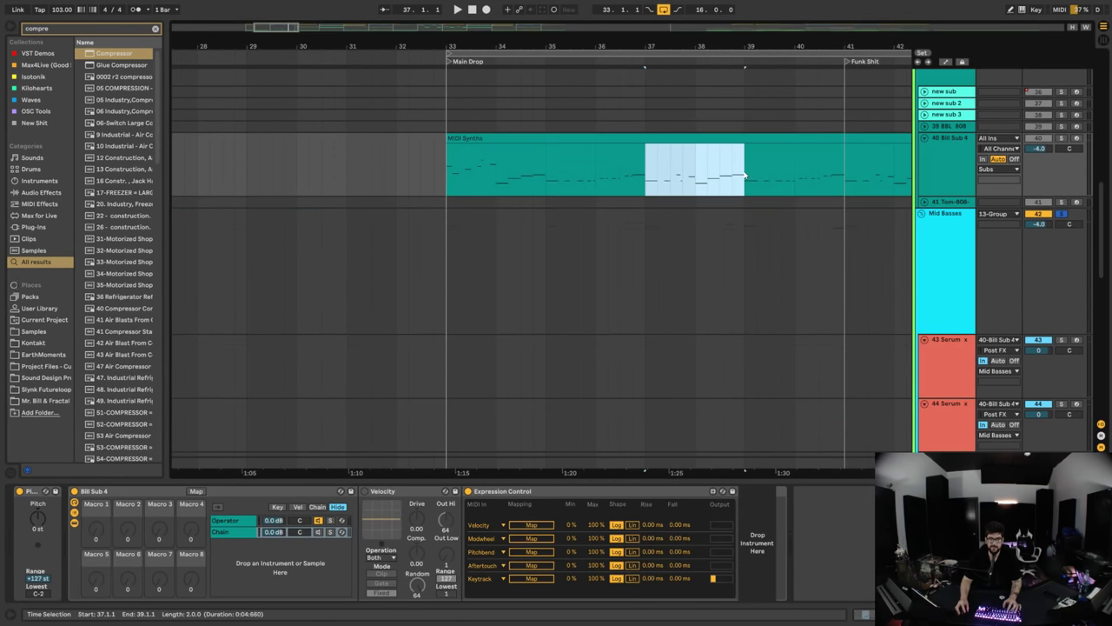
pyautogui.click(467, 136)
pyautogui.hotkey('ctrl', 'v')
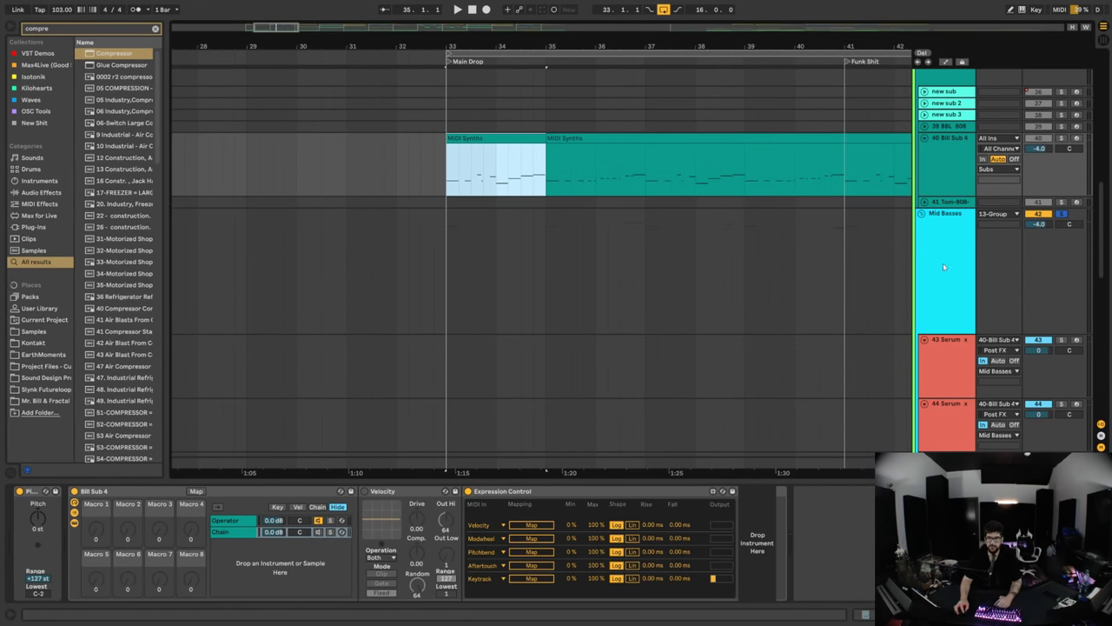
# - Collapse the tracks inside the Mid Basses group and show the group's Audio Effect Rack
pyautogui.scroll(-2, 941, 272)
pyautogui.click(940, 293)
pyautogui.hotkey('ctrl', 'a')
pyautogui.press('u')
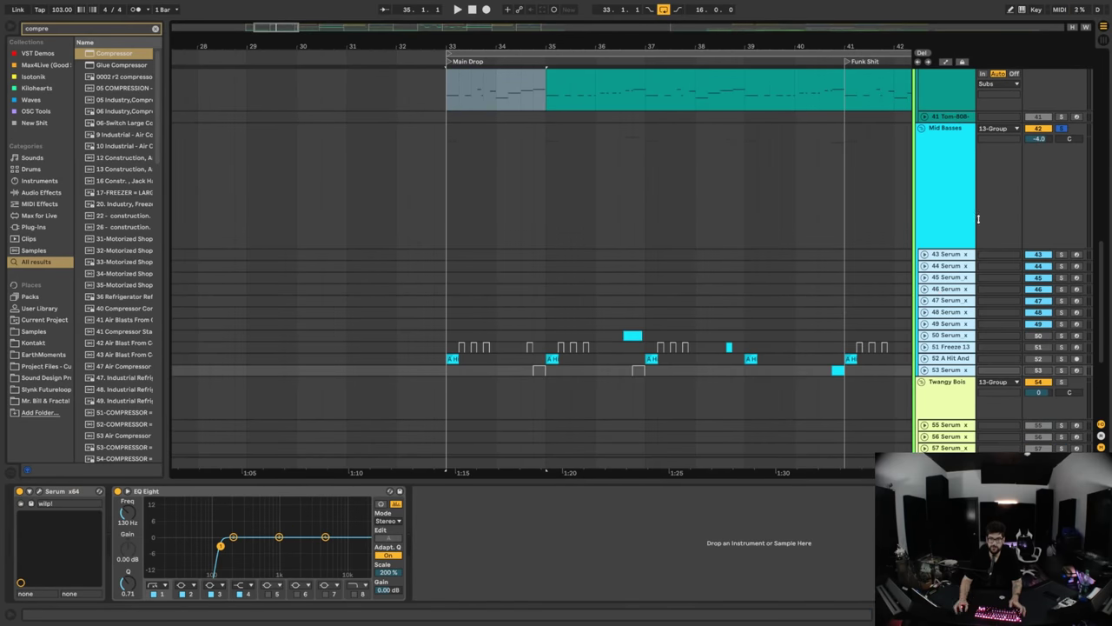
pyautogui.click(974, 213)
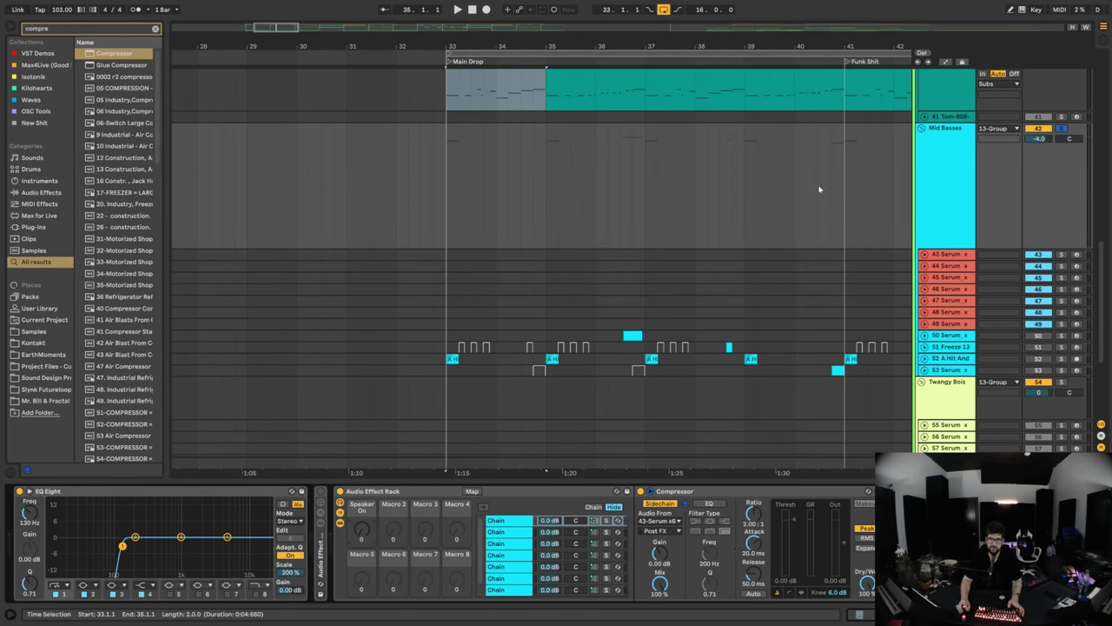
# - Show the Bill Sub 4 track's instrument rack and examine the Operator in its first chain
pyautogui.scroll(2, 768, 264)
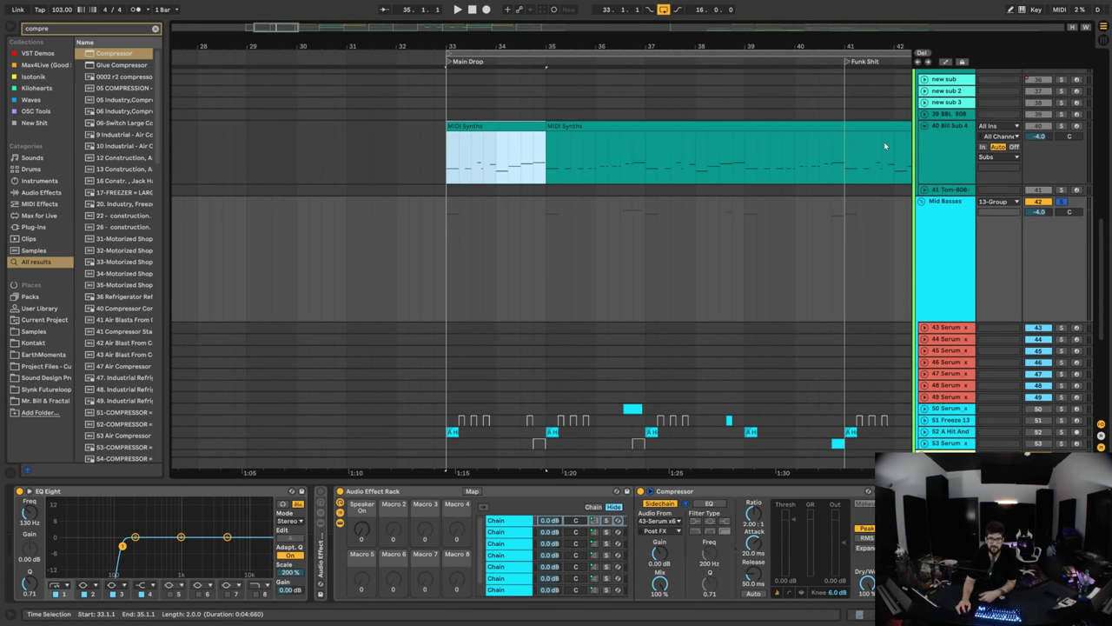
pyautogui.doubleClick(947, 139)
pyautogui.click(233, 520)
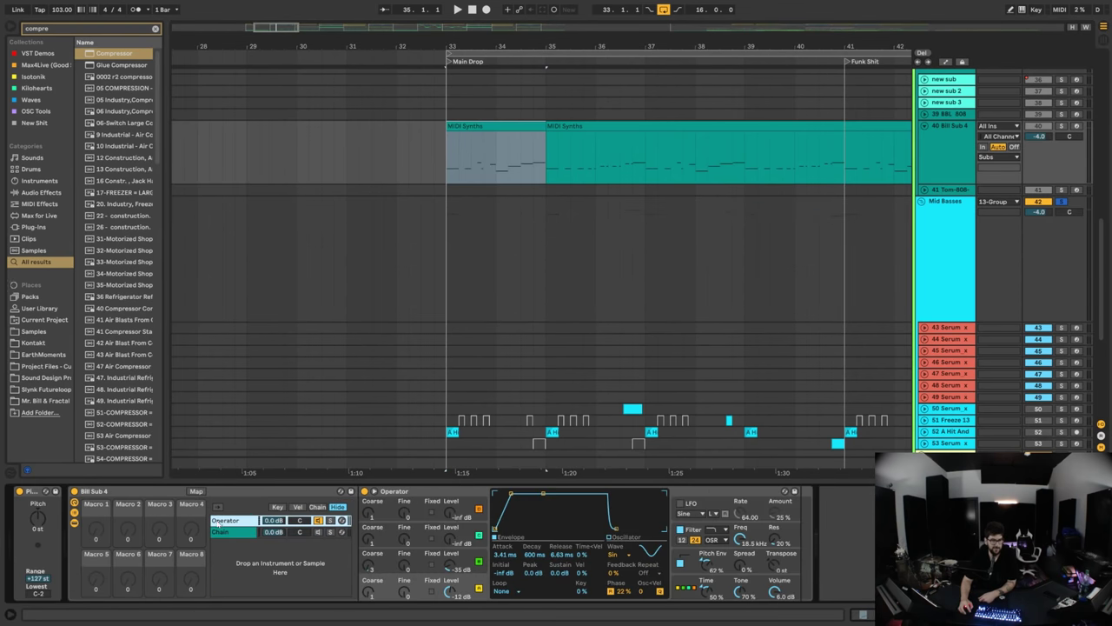
pyautogui.click(196, 491)
pyautogui.click(197, 491)
pyautogui.click(408, 491)
pyautogui.click(190, 493)
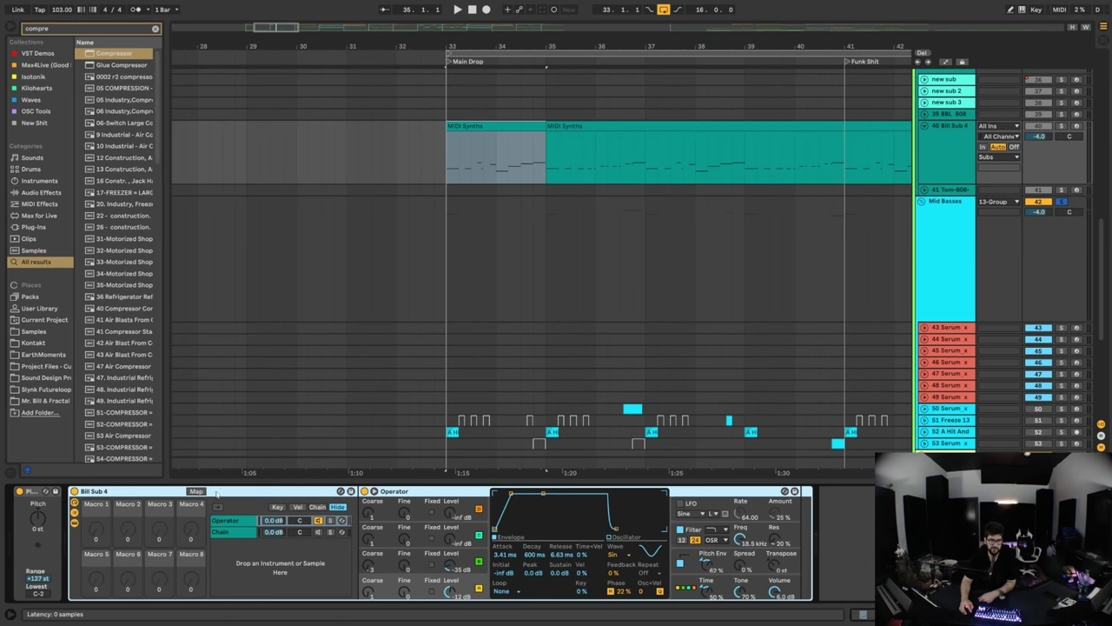
pyautogui.click(404, 493)
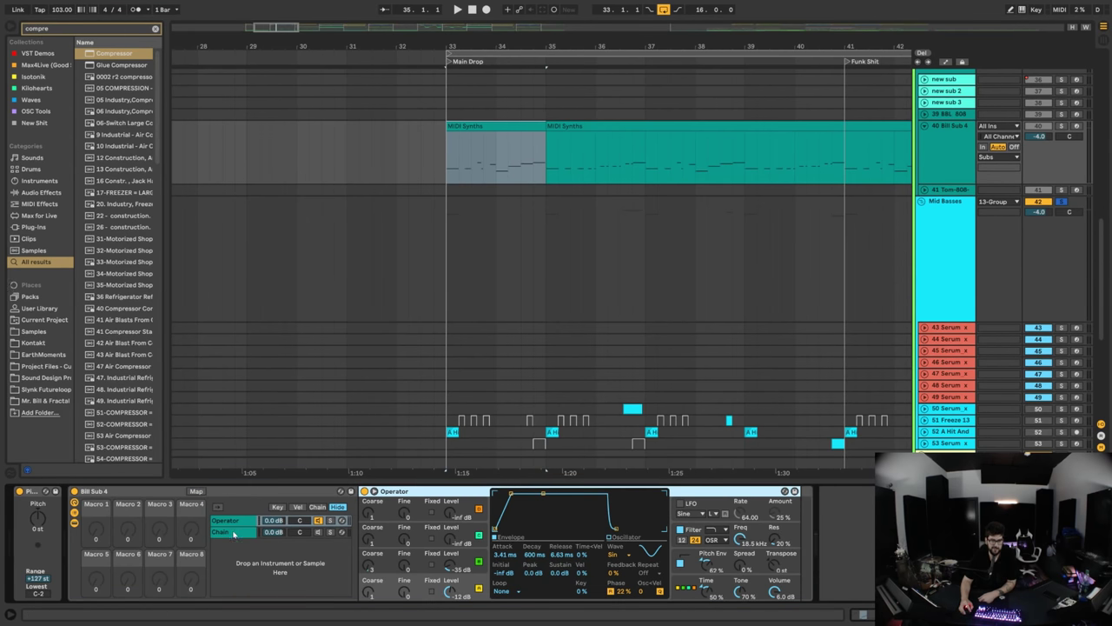
# - Activate the second chain of the Bill Sub 4 rack and turn on its Velocity device
pyautogui.click(232, 532)
pyautogui.click(385, 491)
pyautogui.click(319, 532)
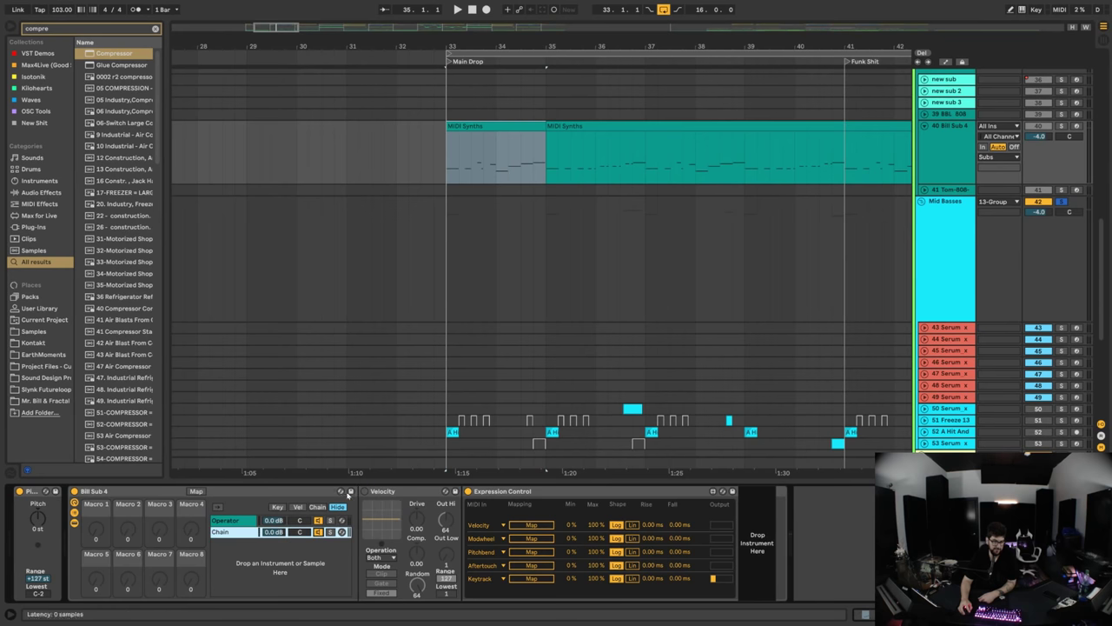
pyautogui.click(364, 491)
# - Replace the second chain's Velocity device with a fresh Velocity placed before Expression Control
pyautogui.click(379, 496)
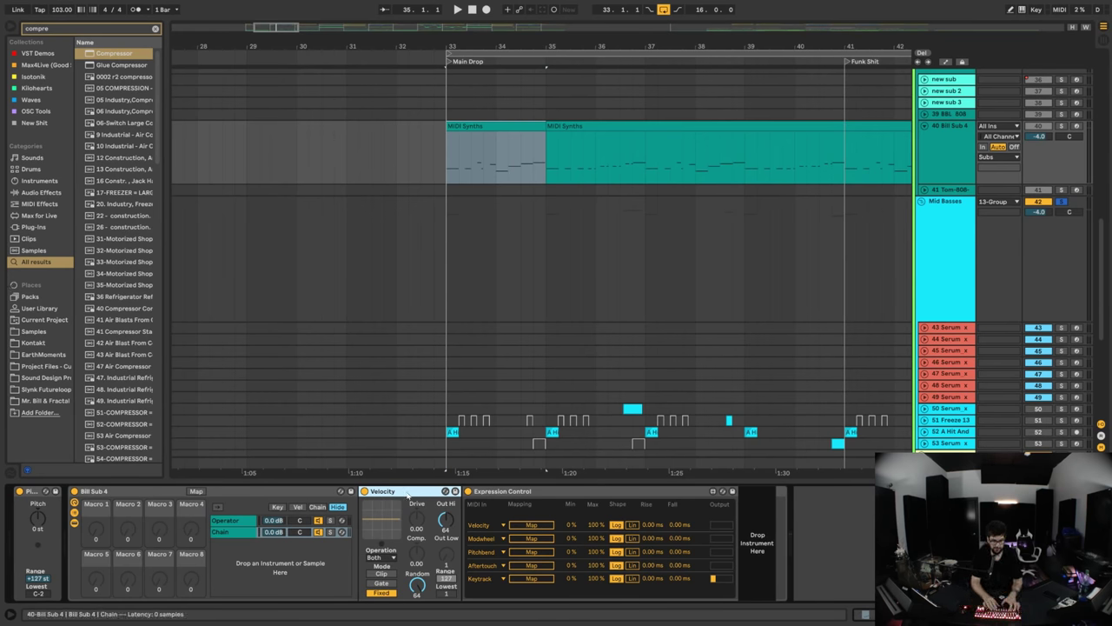
pyautogui.press('Delete')
pyautogui.hotkey('ctrl', 'f')
pyautogui.write('velocit')
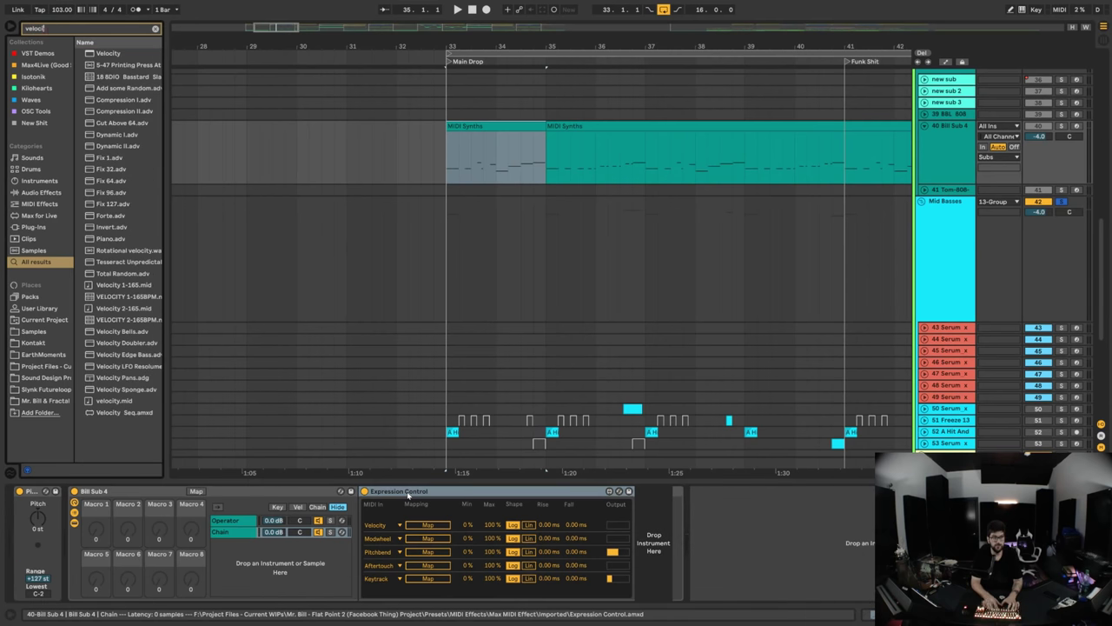
pyautogui.moveTo(111, 53); pyautogui.dragTo(370, 507)
# - Set the Velocity device's Random and Out Hi to 64 and its mode to Fixed, and select Expression Control
pyautogui.moveTo(419, 588); pyautogui.dragTo(461, 544)
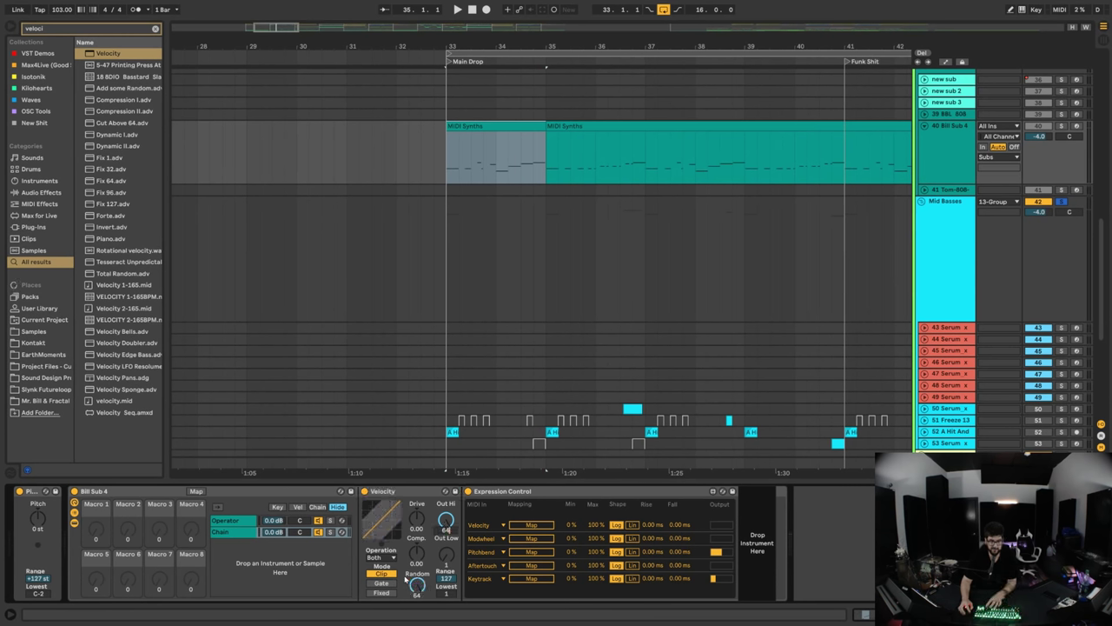
pyautogui.click(381, 593)
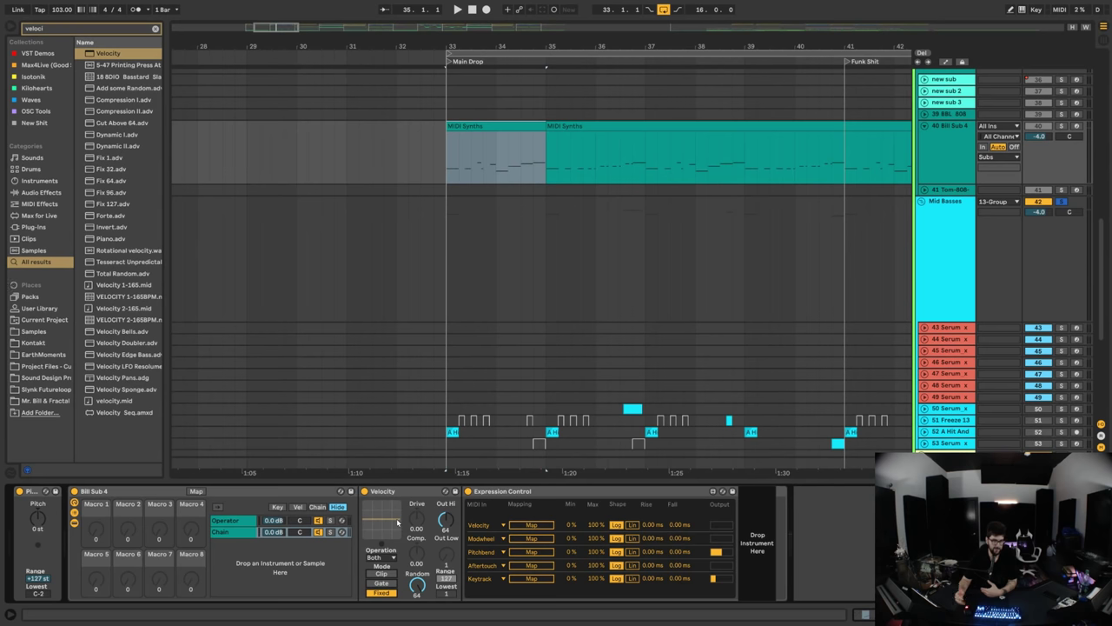
pyautogui.click(495, 491)
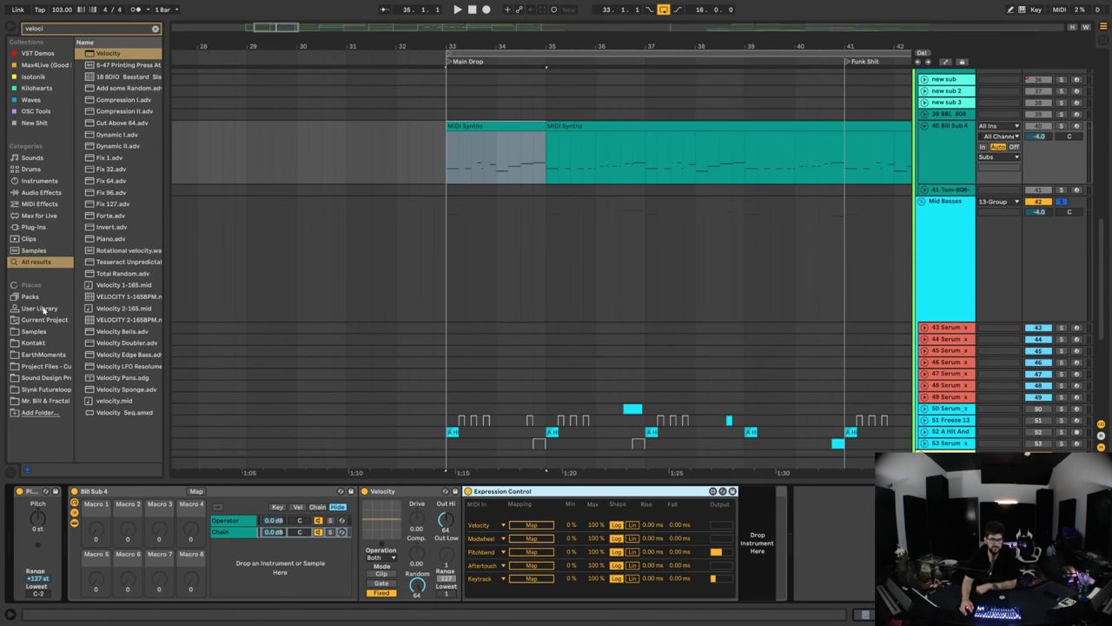
# - Widen the browser and search the Packs for "expression control"
pyautogui.click(29, 296)
pyautogui.click(154, 29)
pyautogui.moveTo(163, 206); pyautogui.dragTo(216, 206)
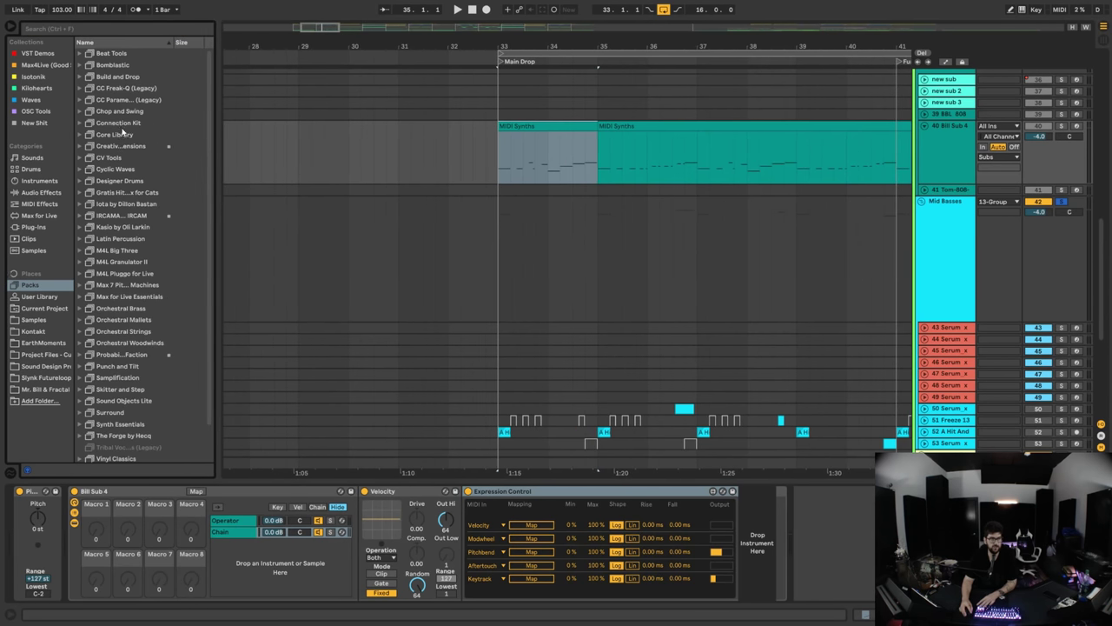
pyautogui.click(121, 136)
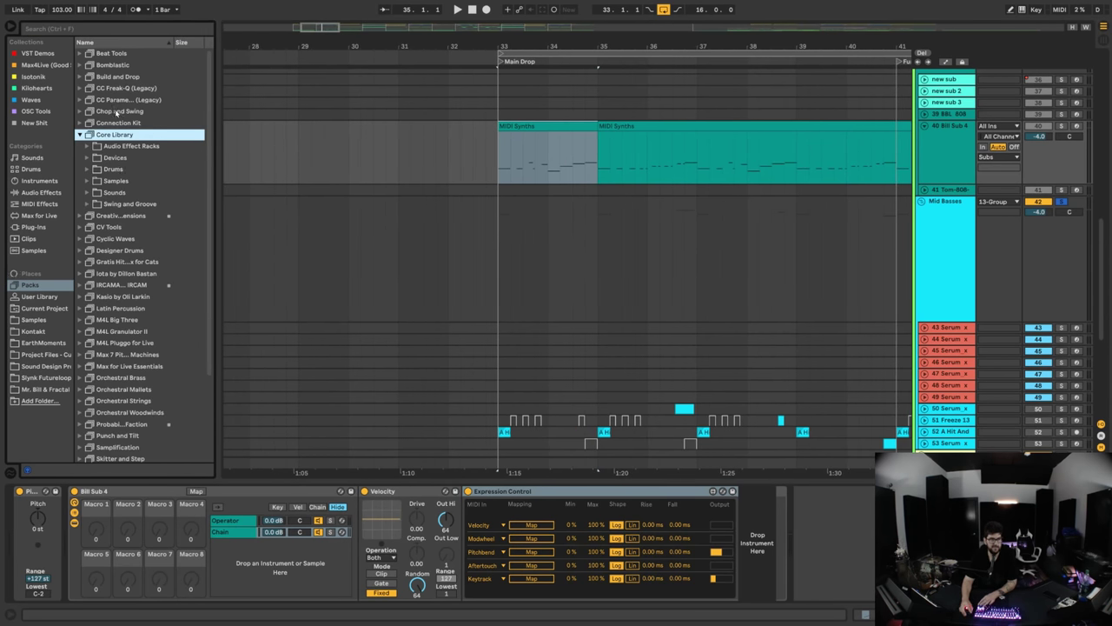
pyautogui.click(130, 136)
pyautogui.hotkey('ctrl', 'f')
pyautogui.write('expression')
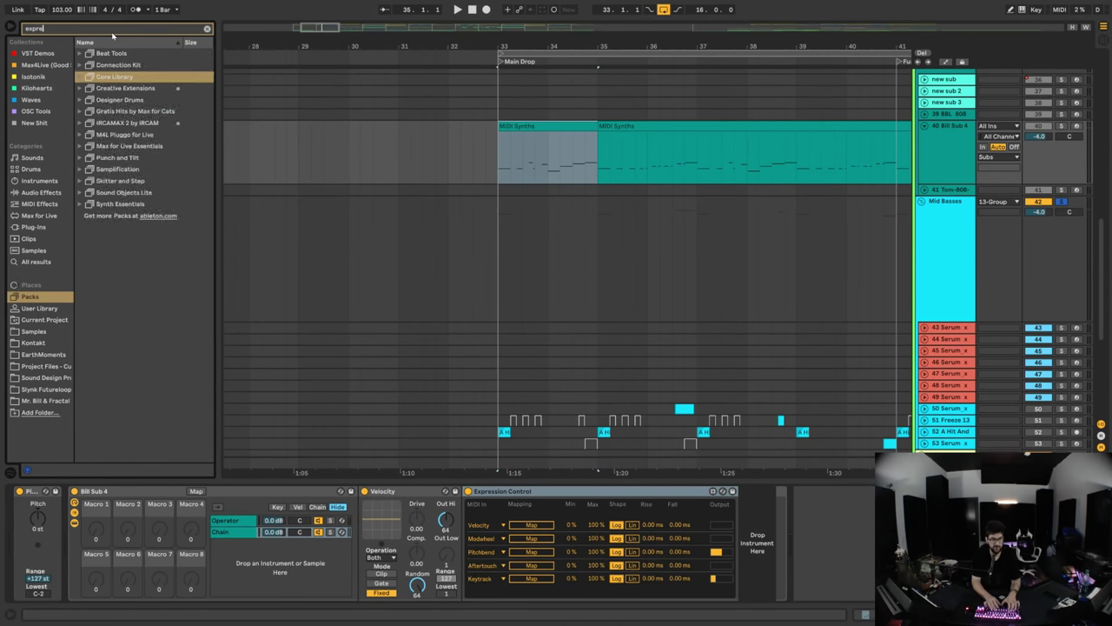
pyautogui.write(' control')
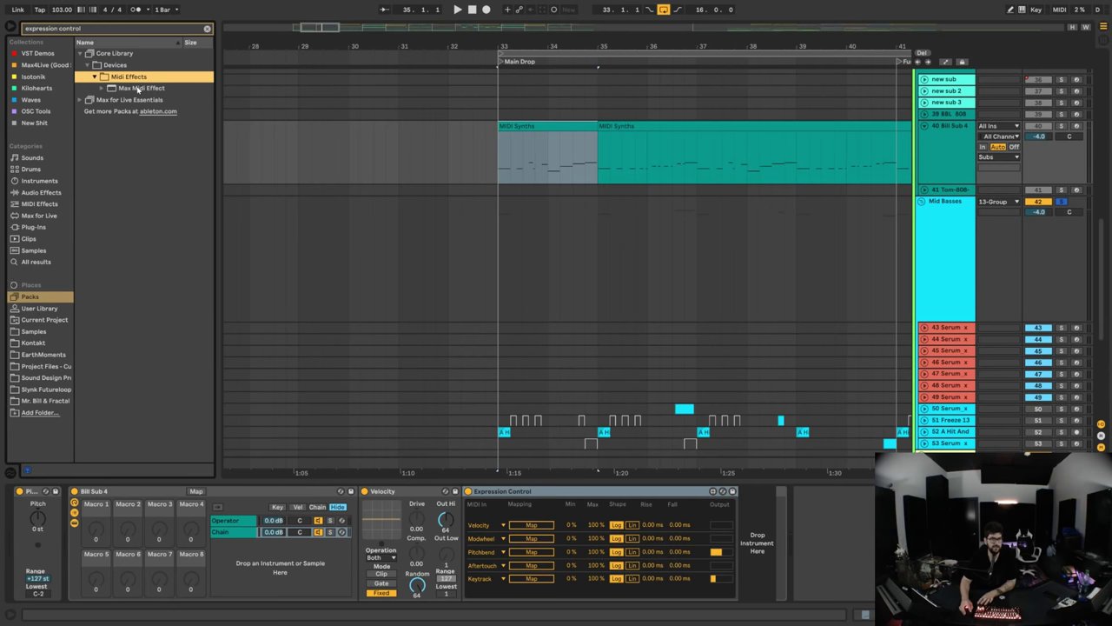
# - Start mapping Expression Control's Velocity row and show the Mid Basses group's rack containing the Speaker On macro
pyautogui.click(524, 492)
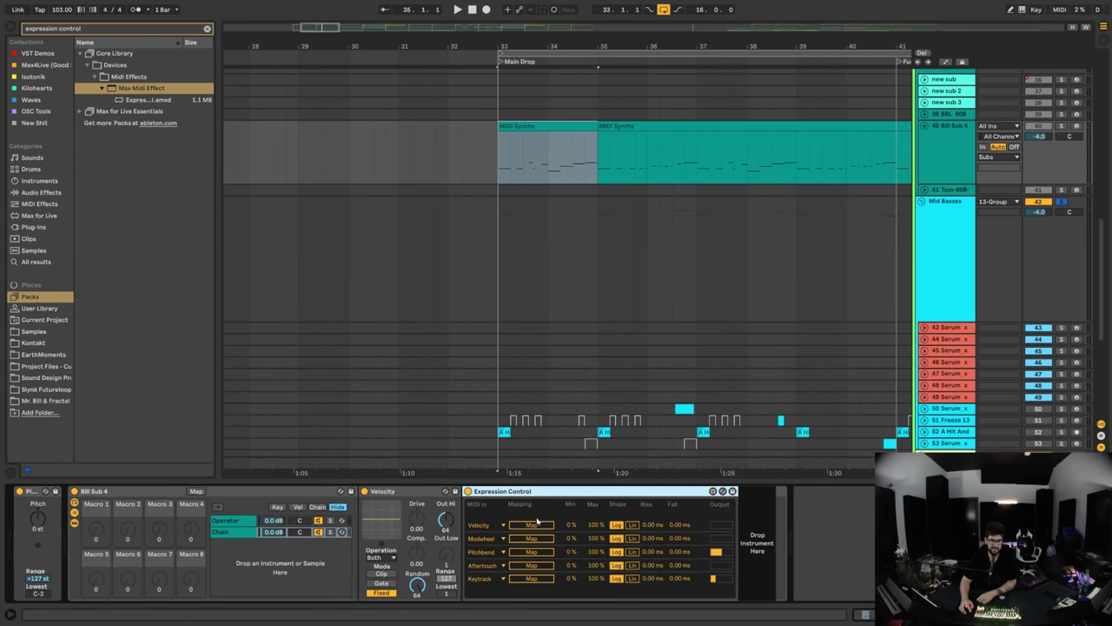
pyautogui.click(536, 525)
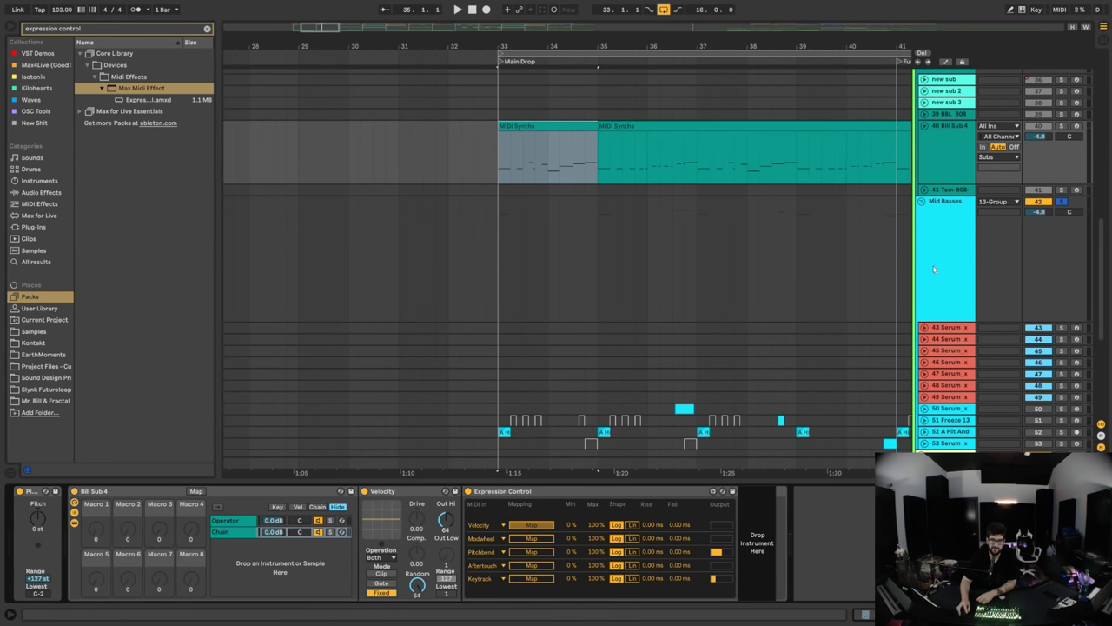
pyautogui.click(944, 263)
pyautogui.click(496, 377)
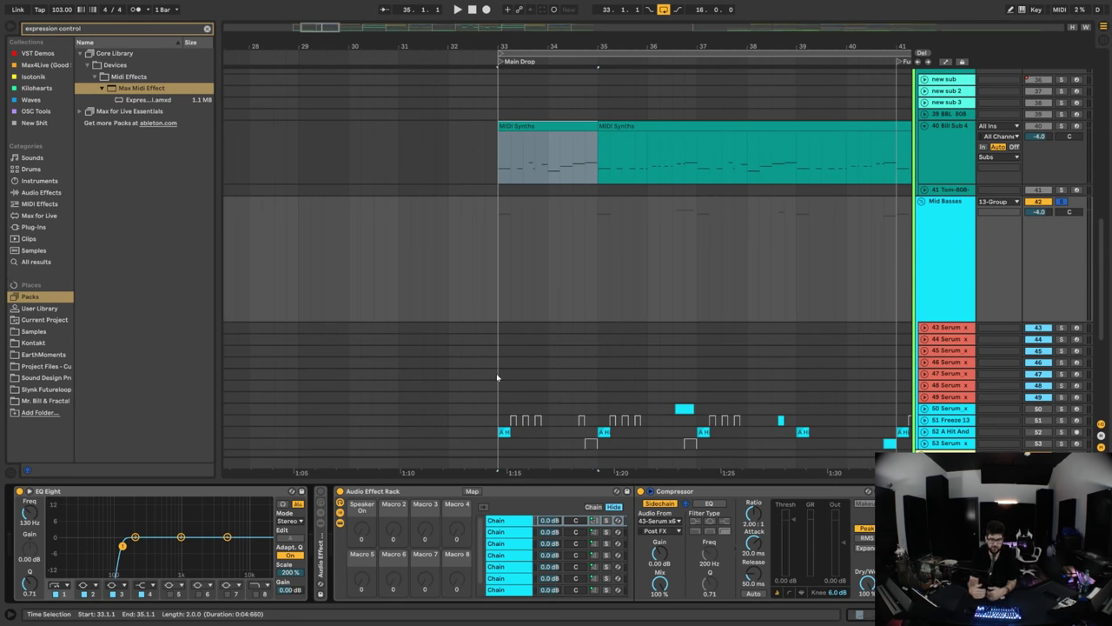
# - Solo Bill Sub 4 together with the Mid Basses group and play the Main Drop from bar 33
pyautogui.click(499, 266)
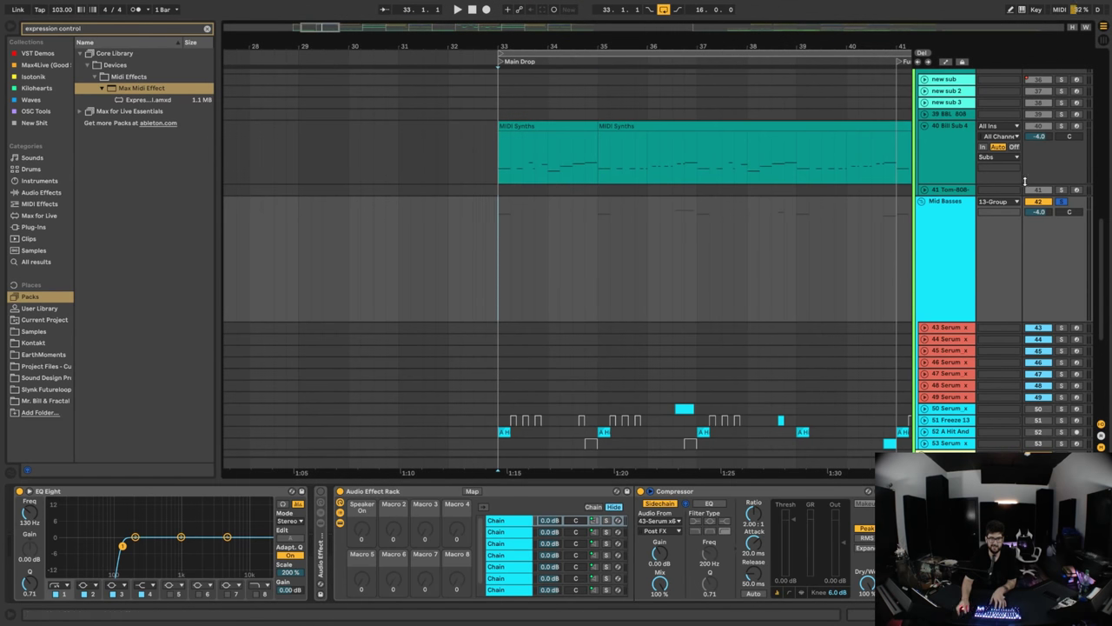
pyautogui.click(1063, 203)
pyautogui.click(1064, 127)
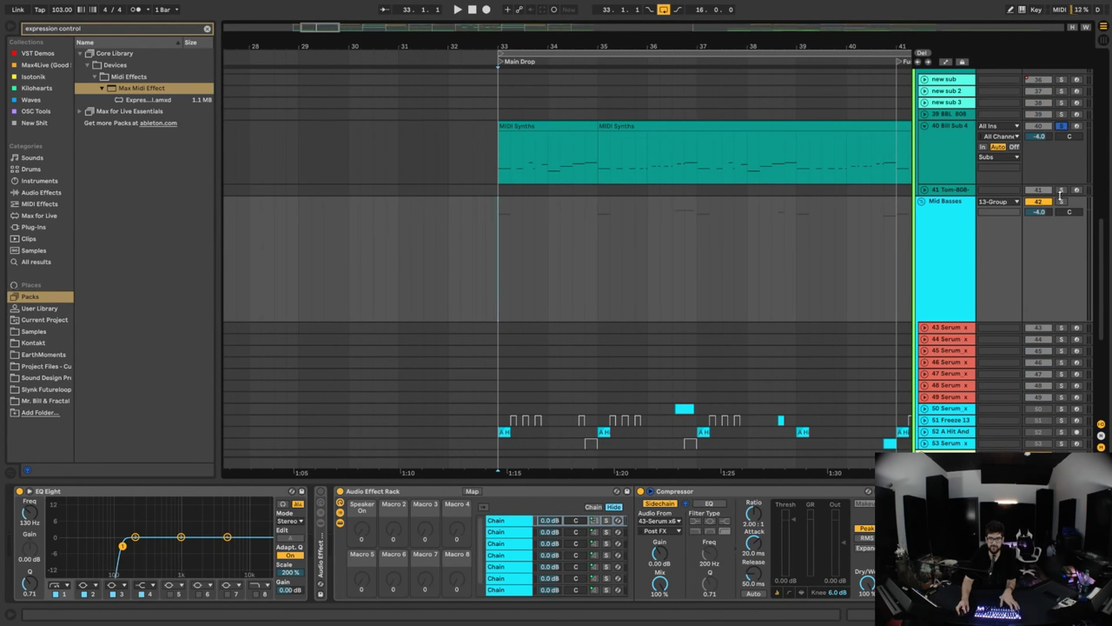
pyautogui.keyDown('ctrl'); pyautogui.click(1061, 200); pyautogui.keyUp('ctrl')
pyautogui.press('space')
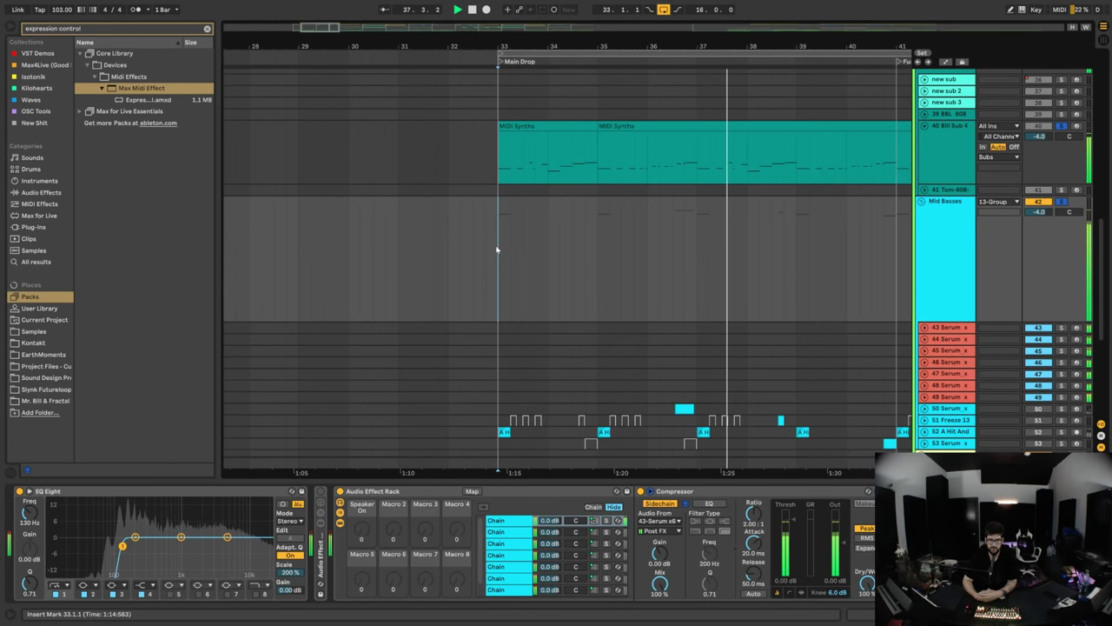
pyautogui.press('space')
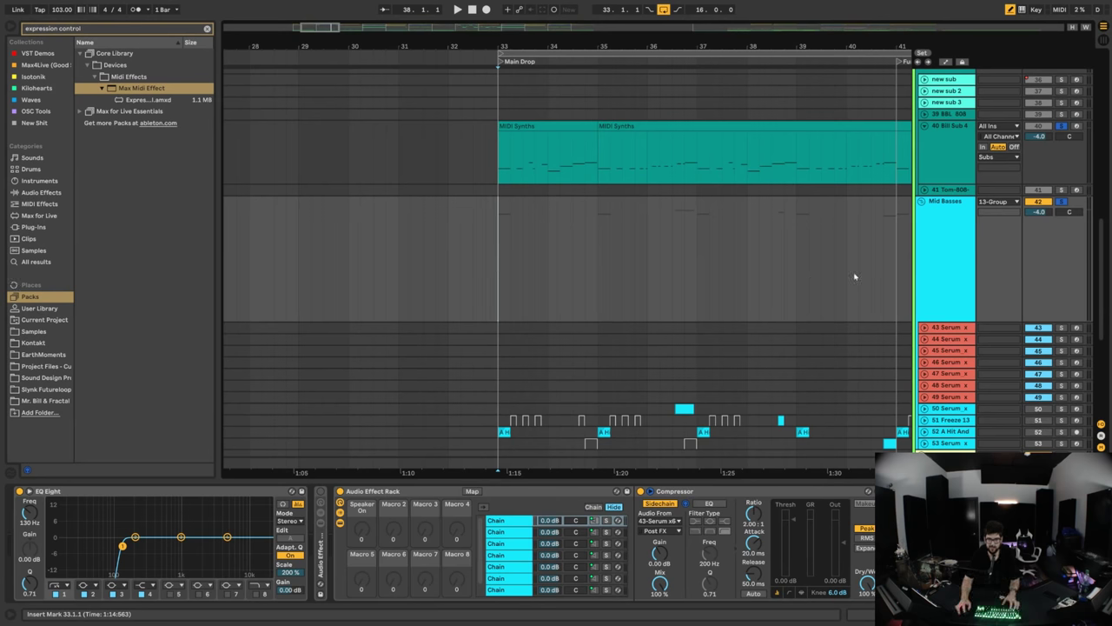
# - Play the Main Drop from bar 33 without solo and examine the Speaker On macro and the Serum tracks in the Mid Basses group
pyautogui.scroll(-3, 851, 275)
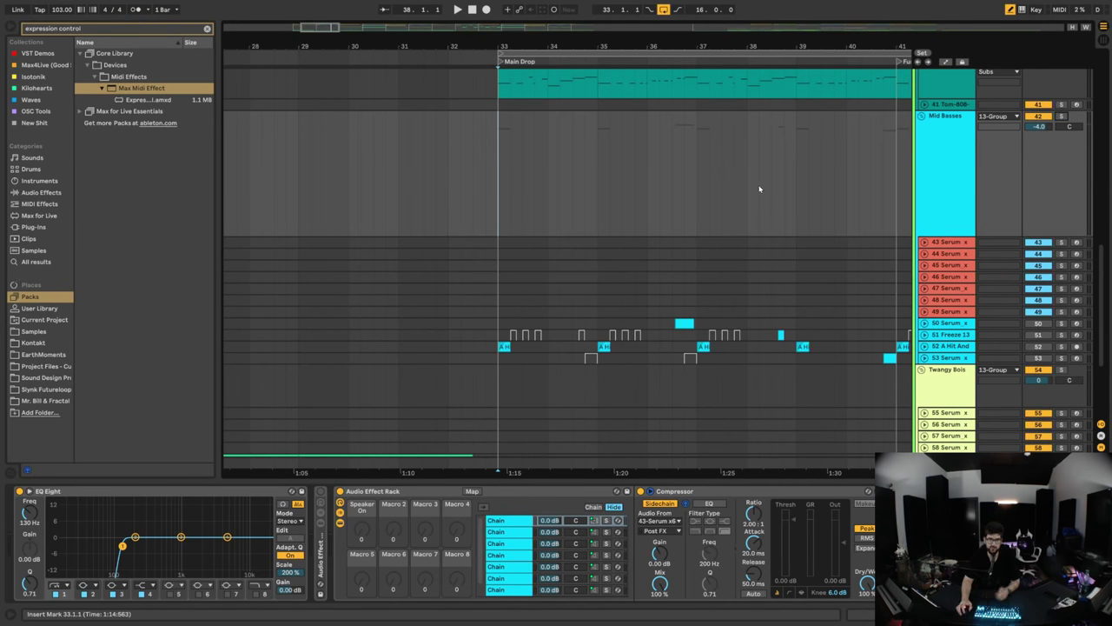
pyautogui.scroll(2, 555, 172)
pyautogui.scroll(-5, 508, 196)
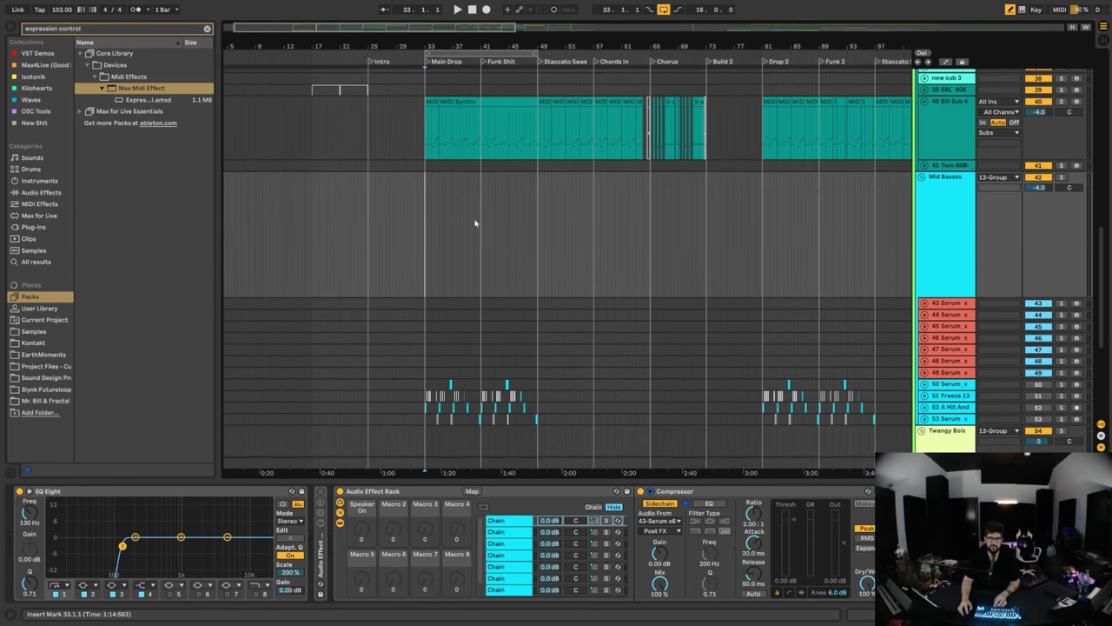
pyautogui.press('space')
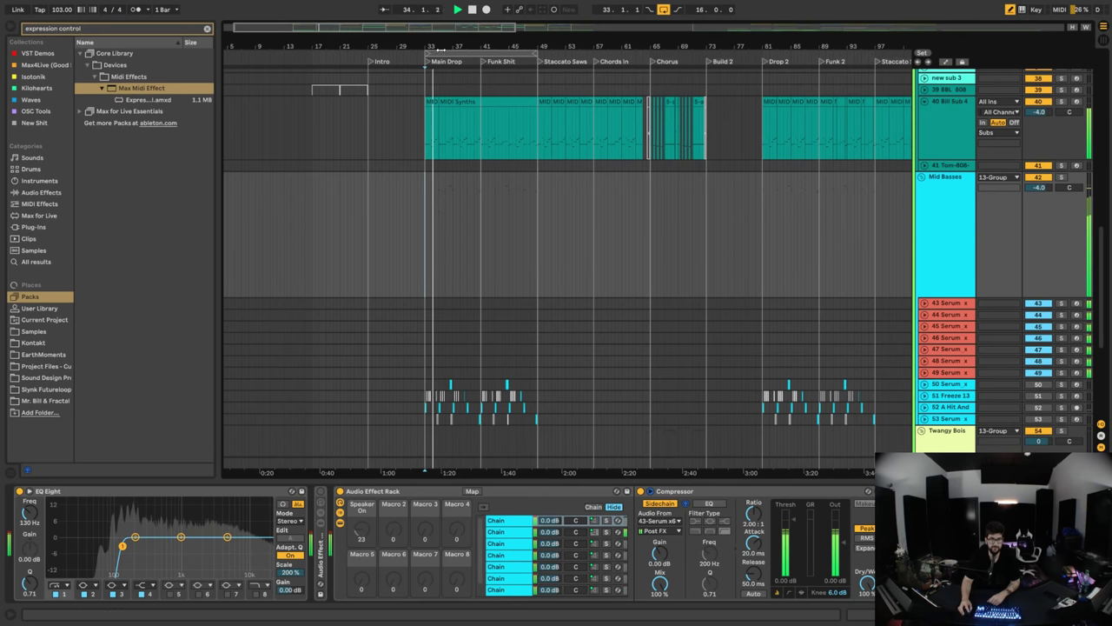
pyautogui.scroll(3, 444, 185)
pyautogui.rightClick(492, 219)
pyautogui.click(492, 219)
pyautogui.scroll(2, 529, 202)
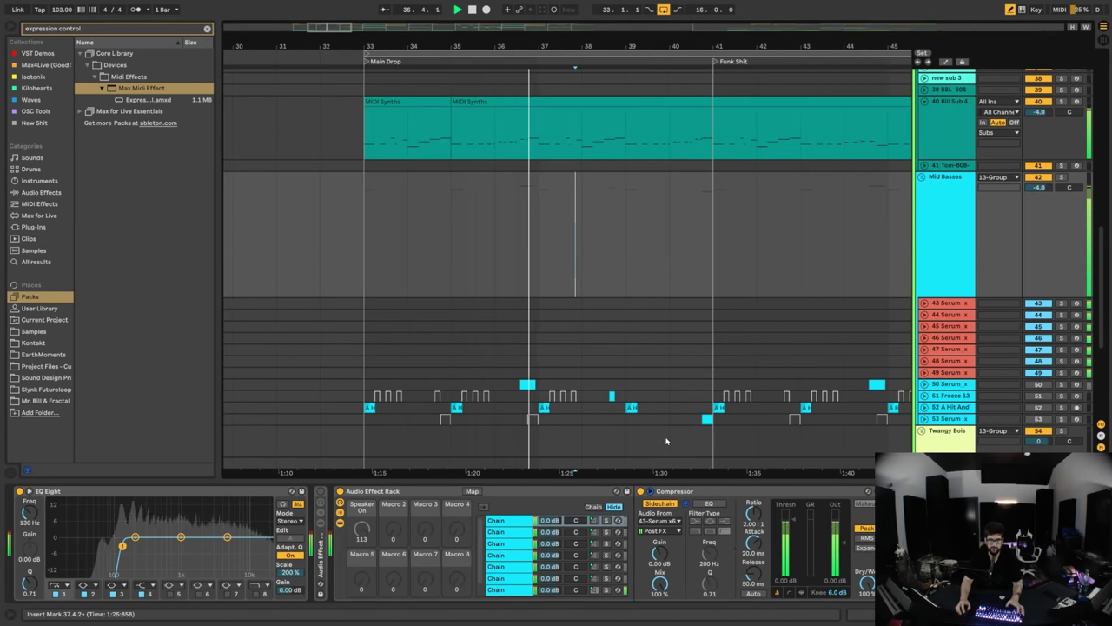
pyautogui.scroll(-3, 852, 343)
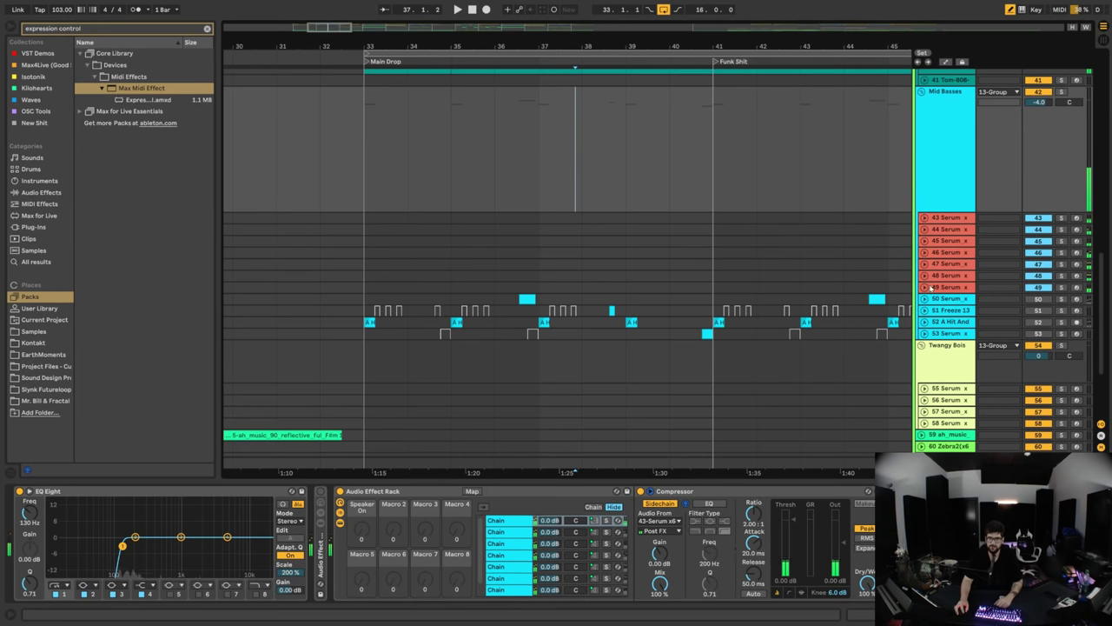
# - Examine the device chains of Serum tracks 43 to 47 one after another
pyautogui.click(944, 217)
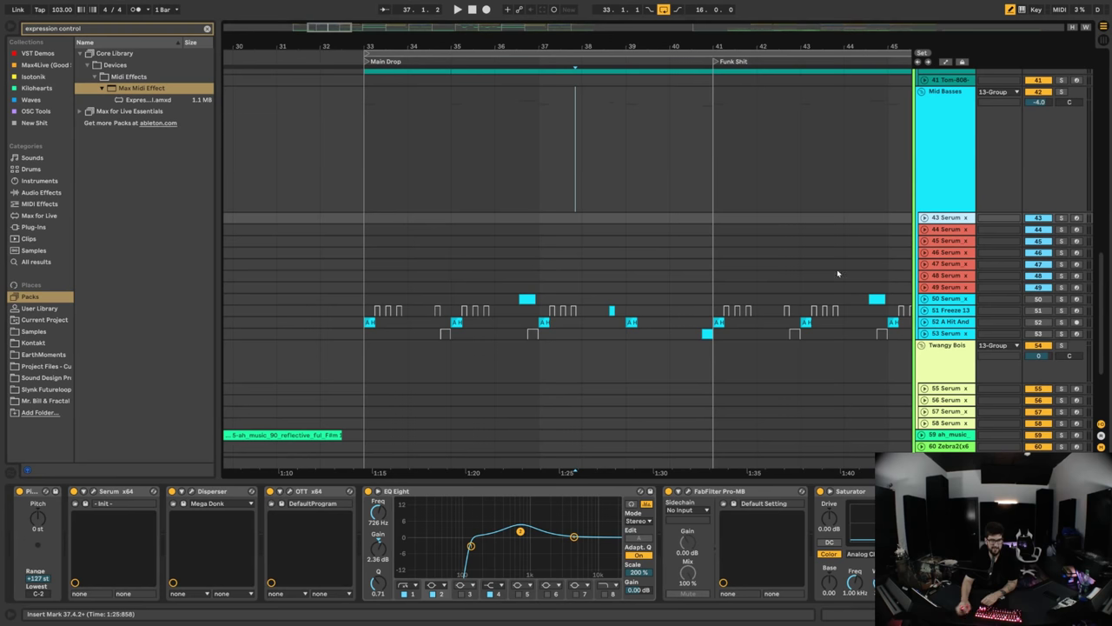
pyautogui.click(938, 229)
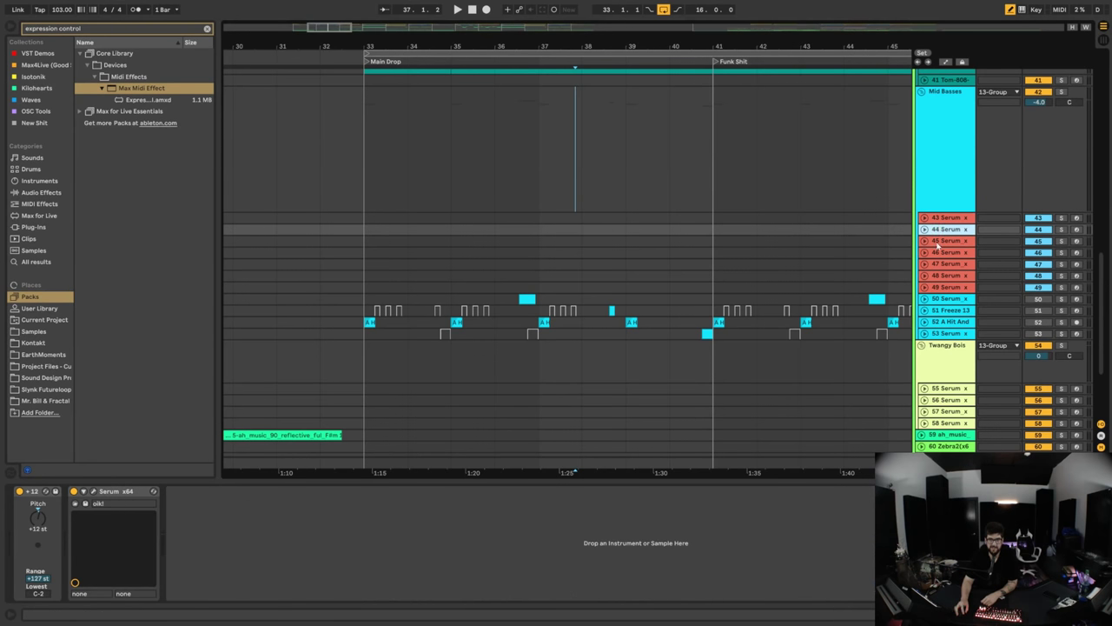
pyautogui.click(947, 241)
pyautogui.click(969, 252)
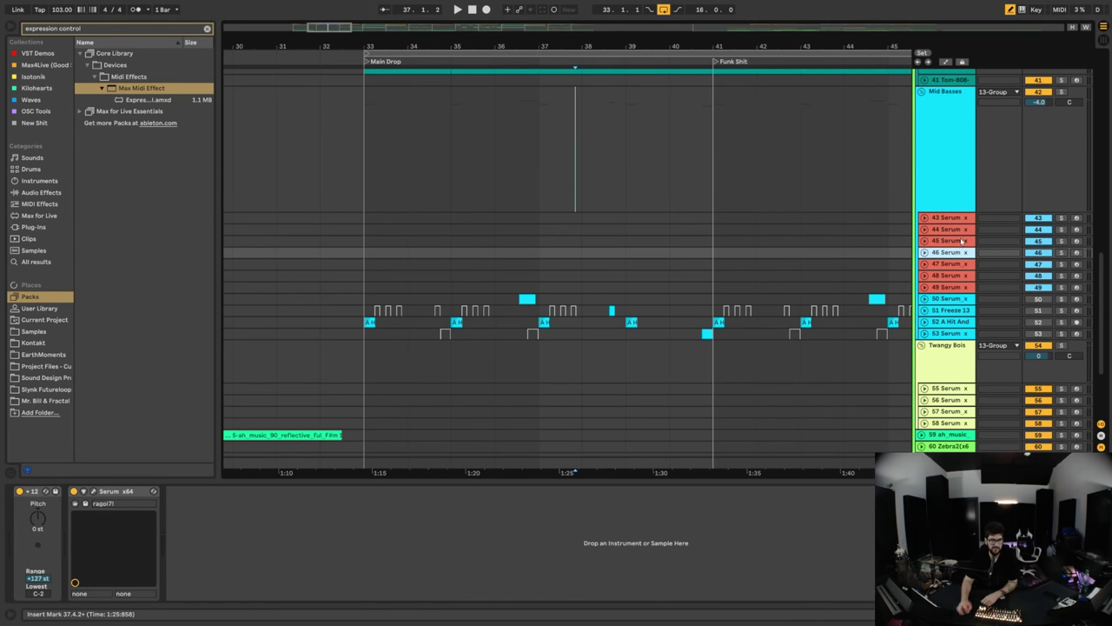
pyautogui.click(941, 265)
# - Place the insert marker at bar 33, show the Mid Basses effect rack, and fold and unfold the group
pyautogui.click(375, 221)
pyautogui.scroll(2, 860, 218)
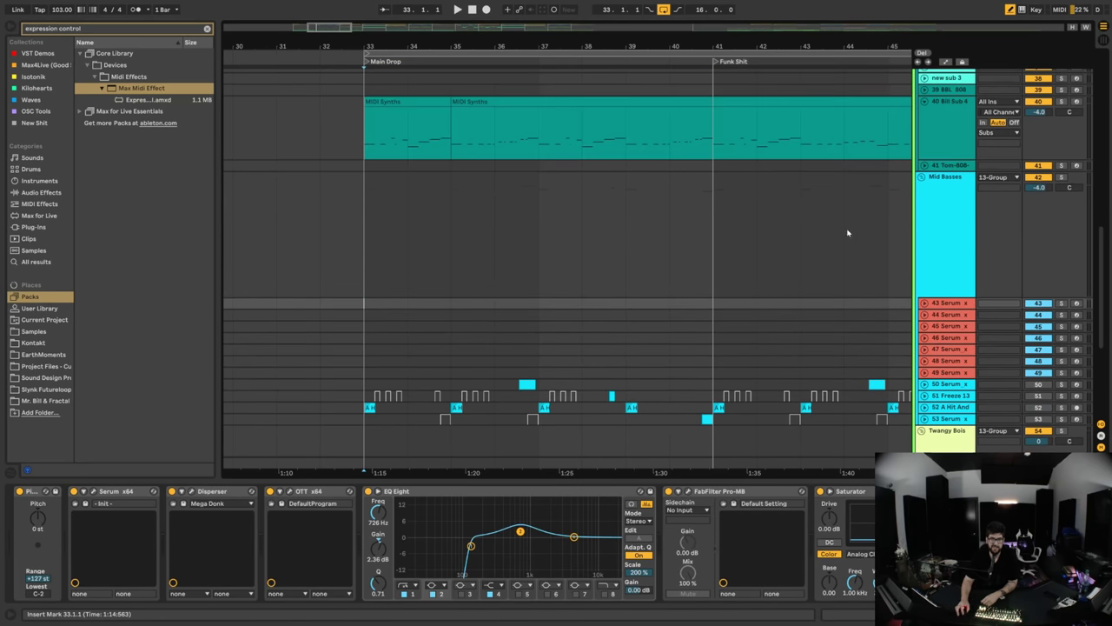
pyautogui.click(942, 198)
pyautogui.click(922, 177)
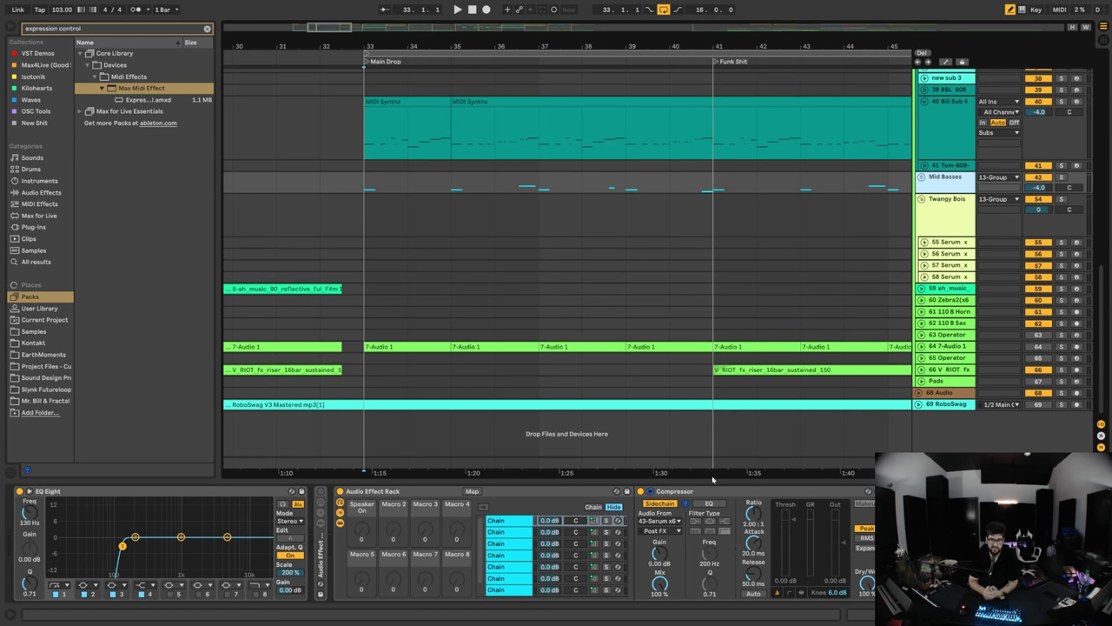
pyautogui.click(922, 178)
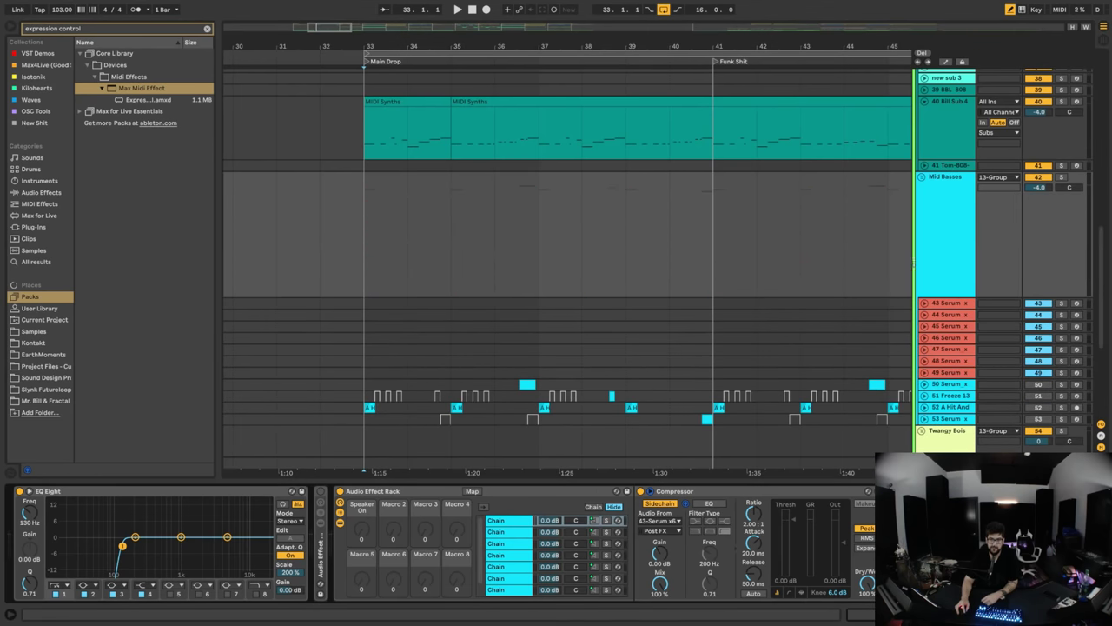